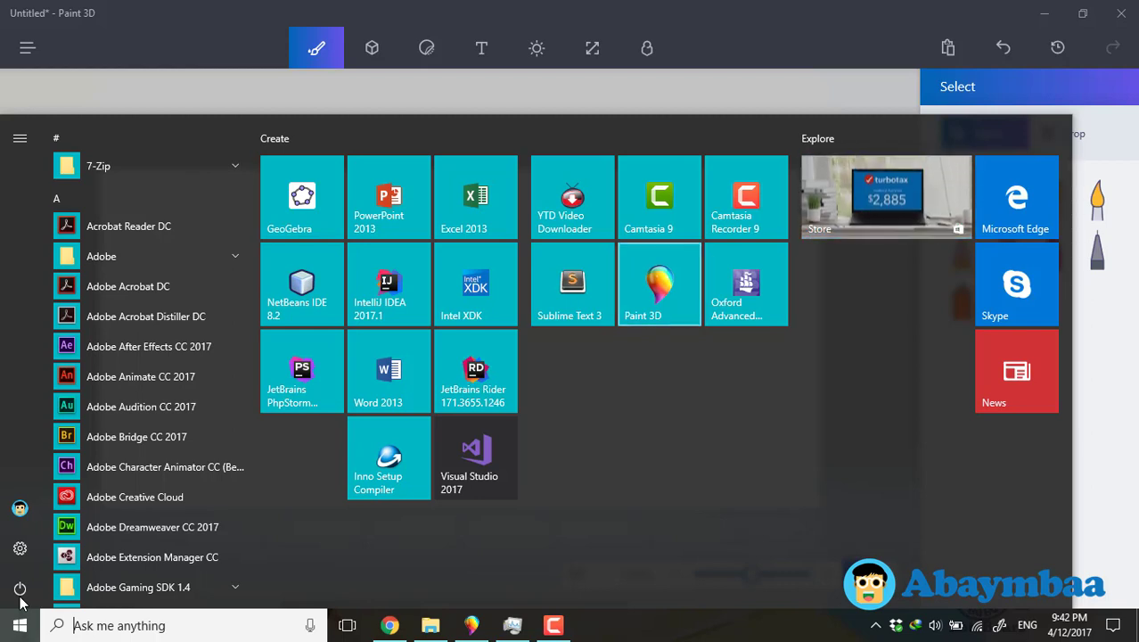
Start a new blank project.
left_click(30, 627)
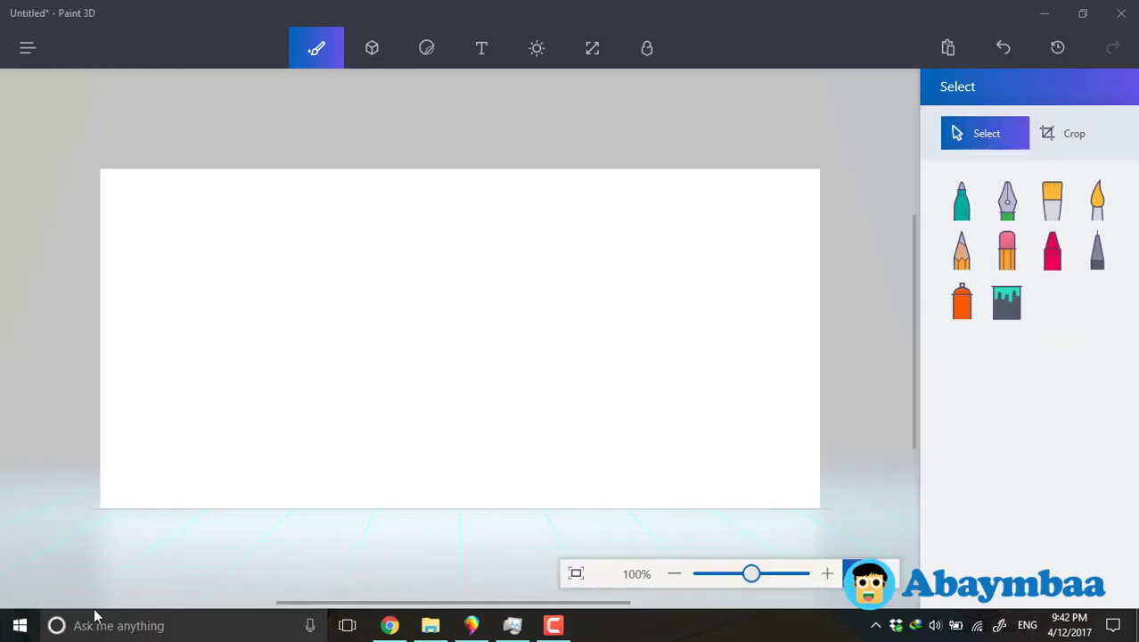
mouse_move(721, 15)
left_mouse_down()
mouse_move(741, 163)
mouse_move(742, 130)
mouse_move(687, 52)
mouse_move(672, 2)
left_mouse_up()
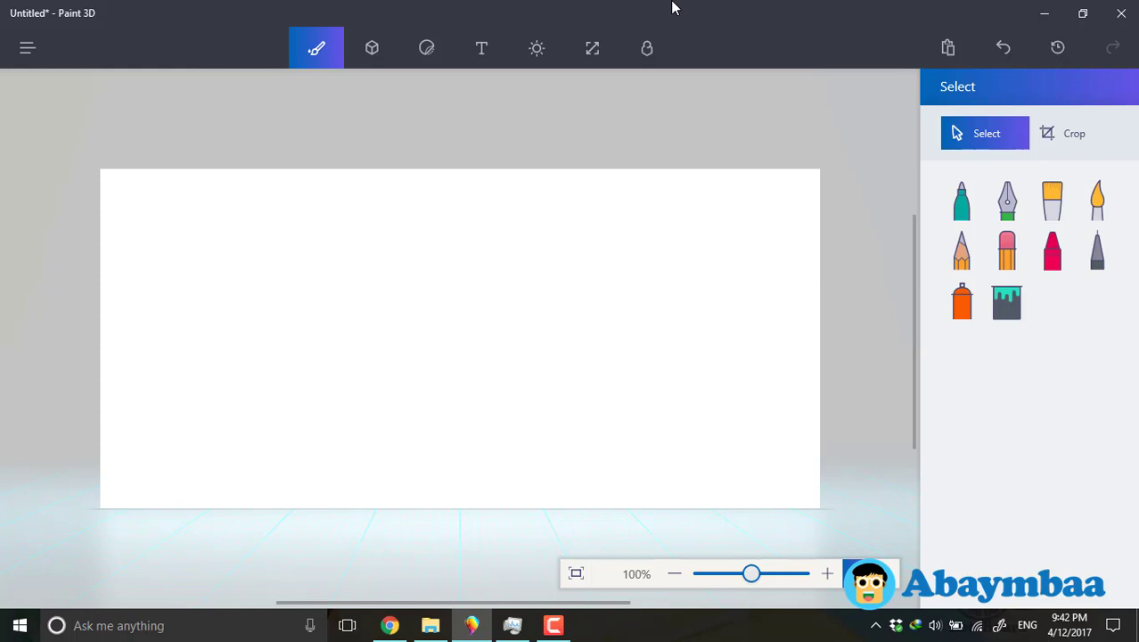
left_click(27, 47)
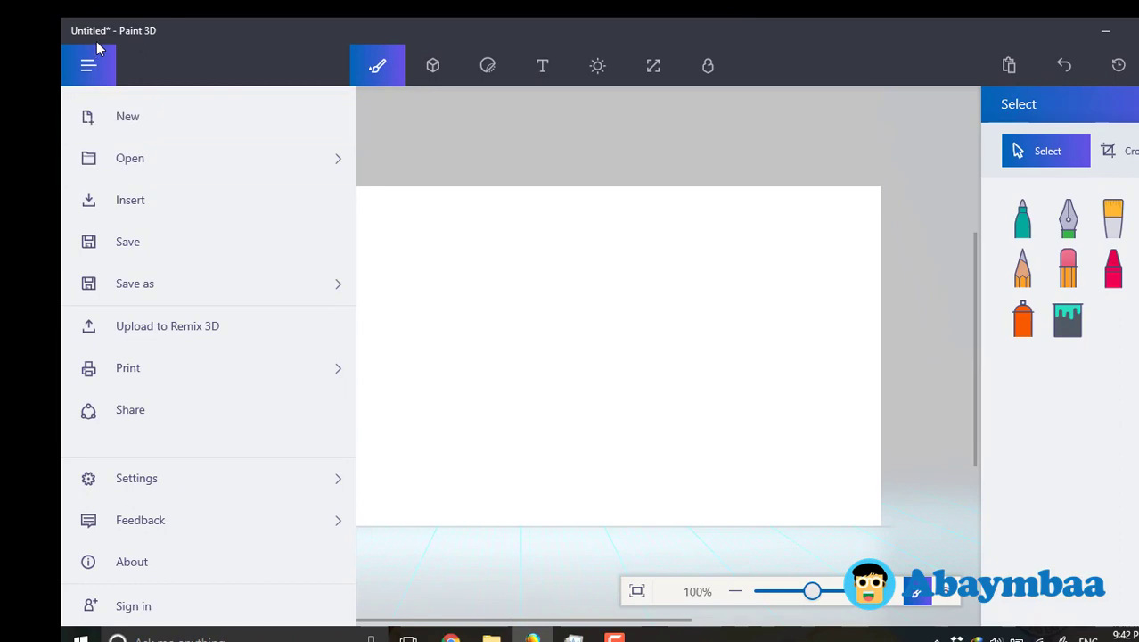
left_click(127, 116)
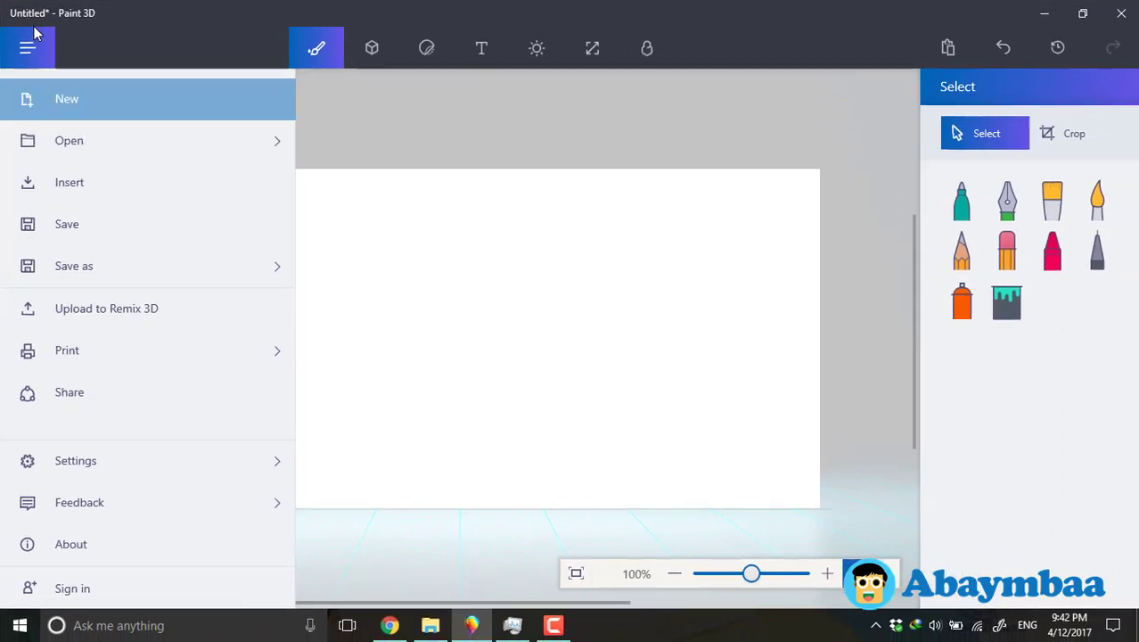
left_click(713, 319)
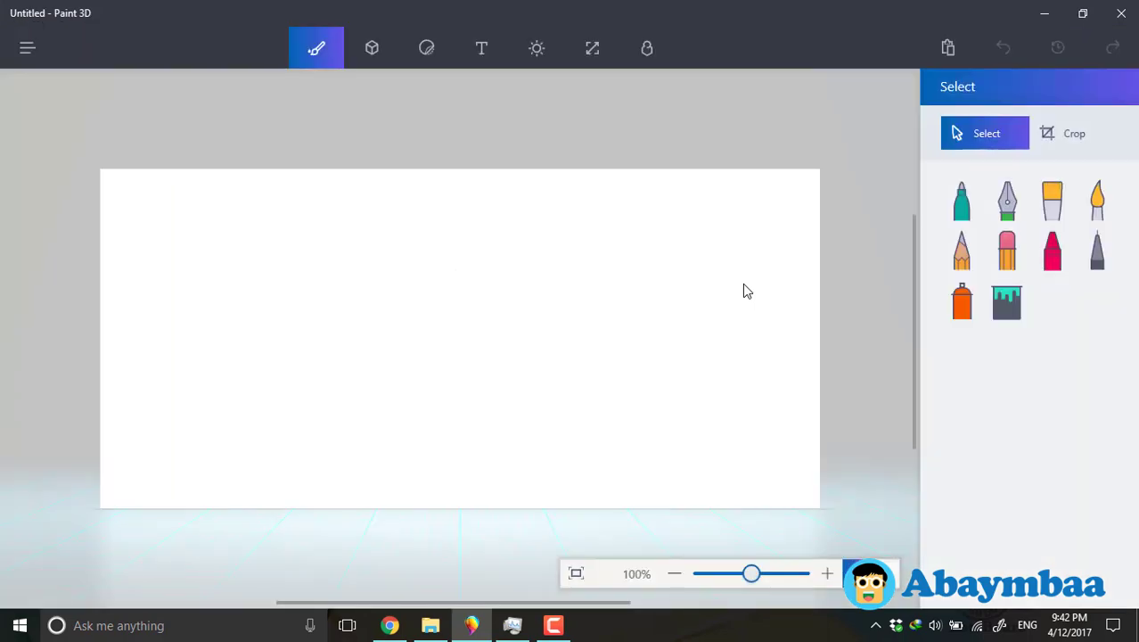
Insert the Windmill.3mf model from the 3D Objects folder onto the canvas and deselect it.
key("alt+f")
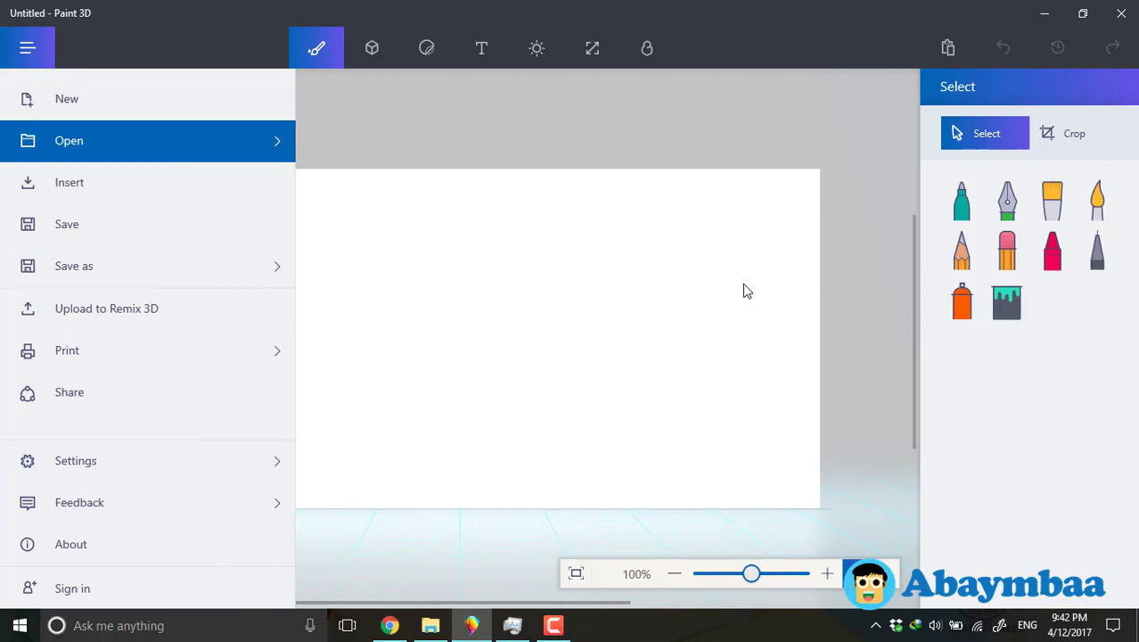
key("Return")
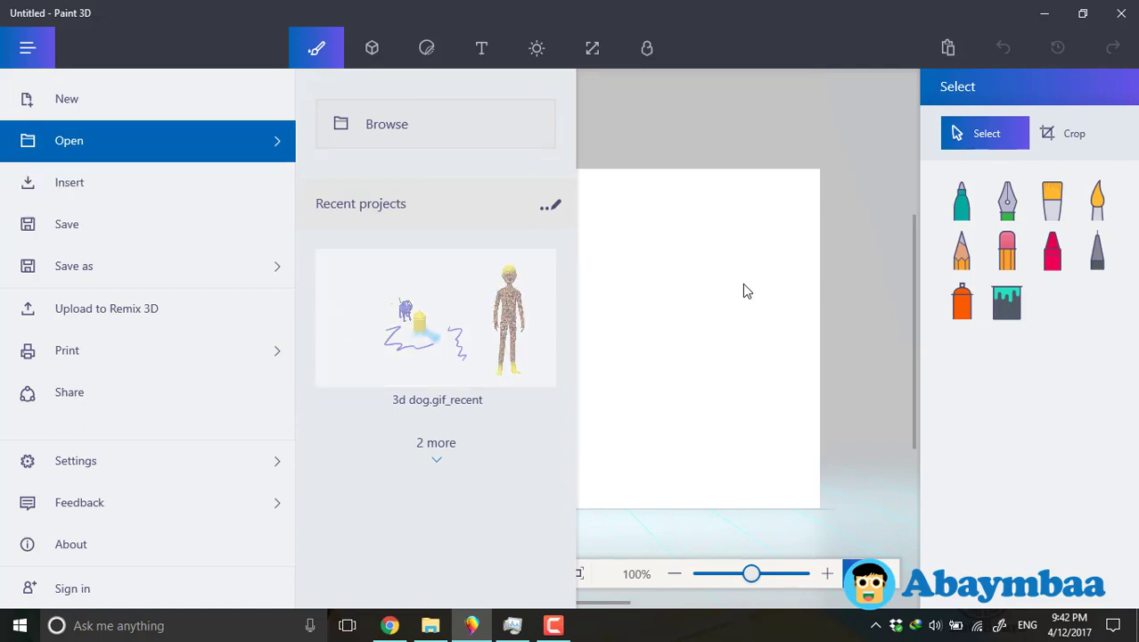
key("Escape")
key("Down")
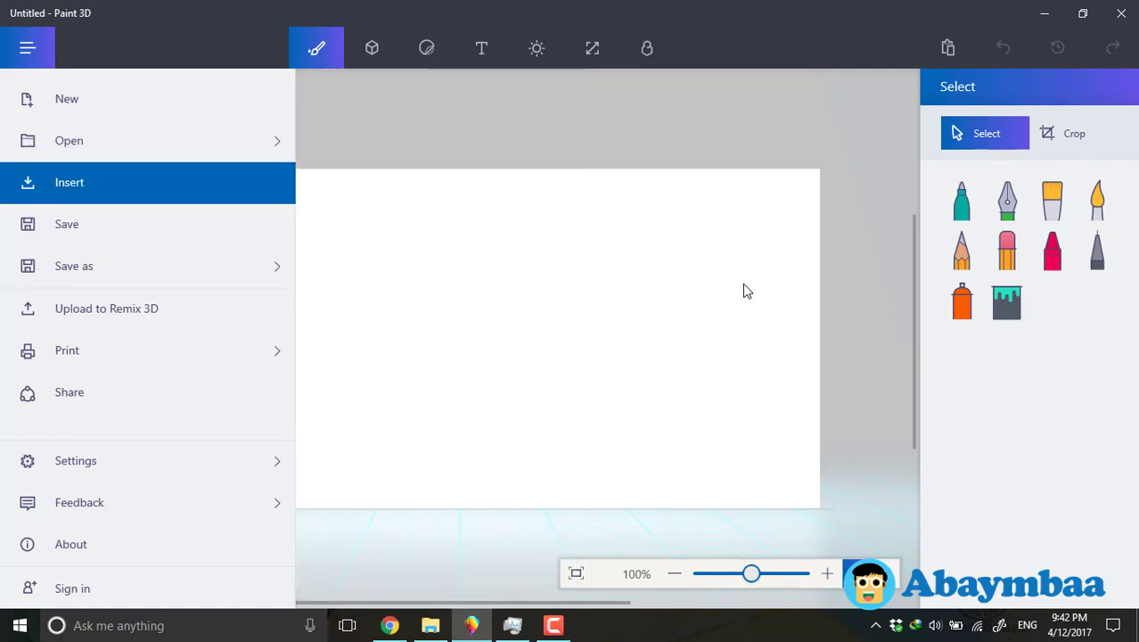
key("Escape")
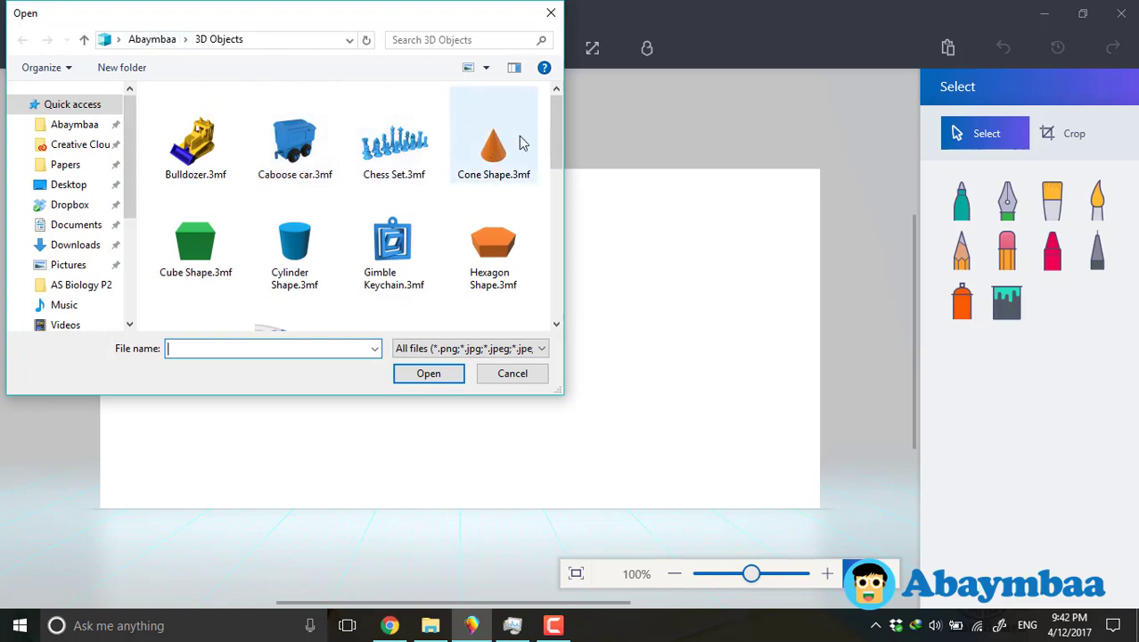
left_click_drag(563, 165, 553, 291)
left_click(181, 303)
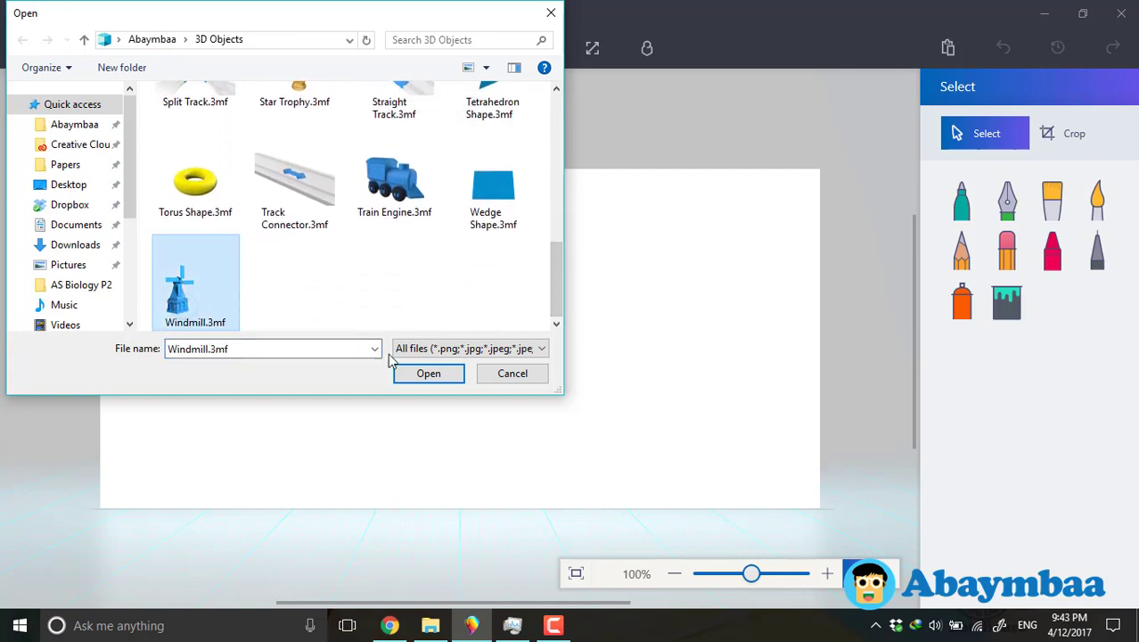
left_click(426, 374)
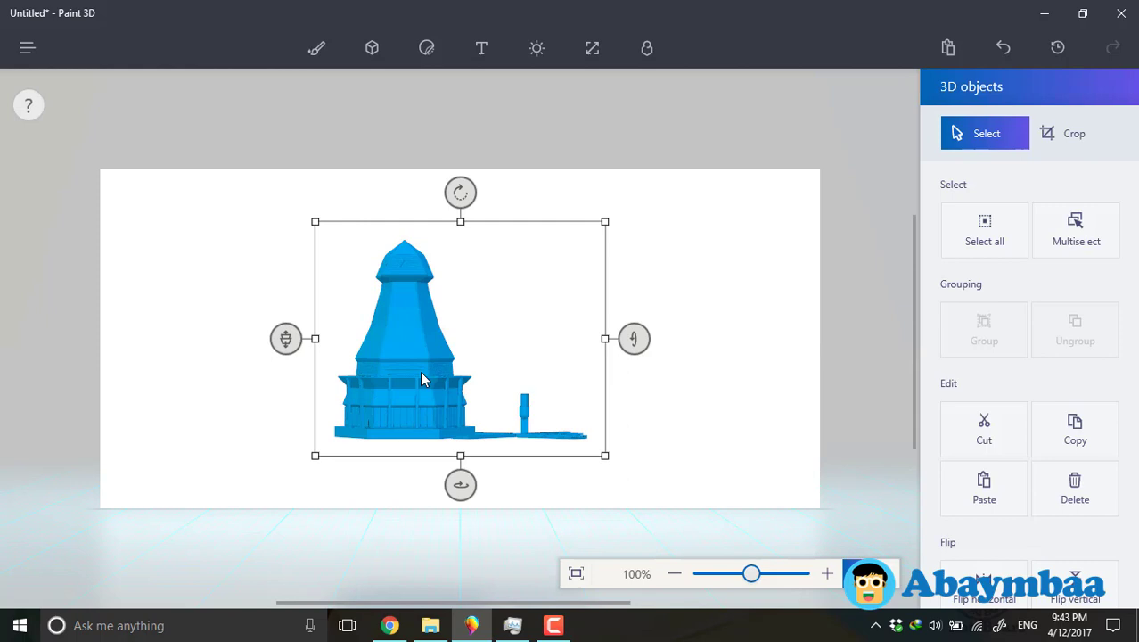
key("Escape")
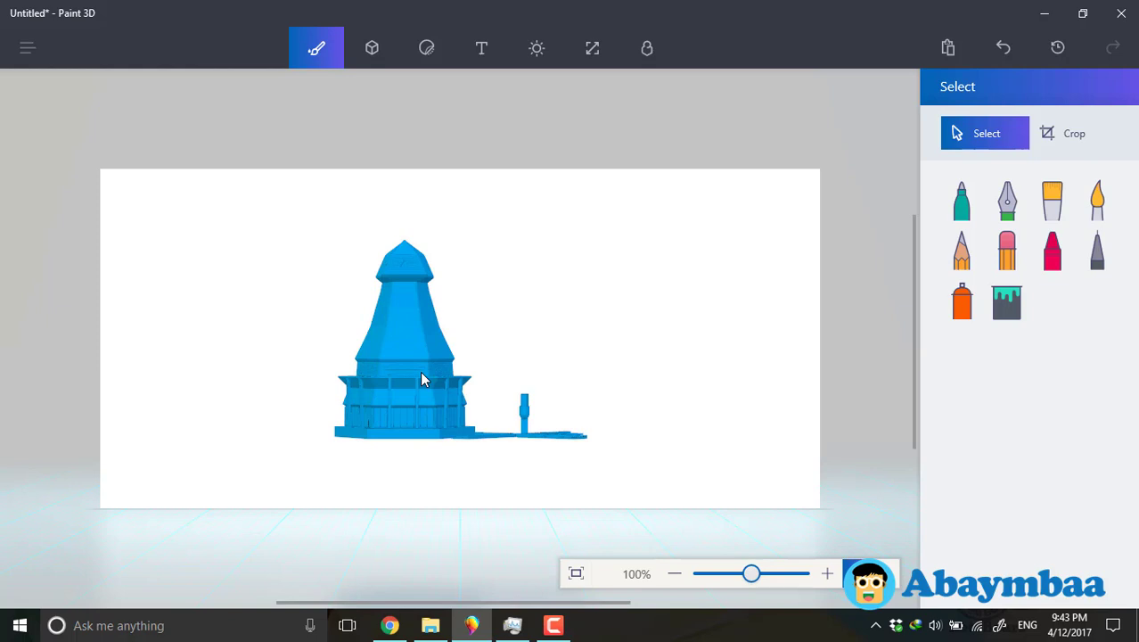
Examine the 2D and 3D file types available for exporting the project, and cancel without saving.
key("alt+f")
key("Up")
key("Up")
key("Down")
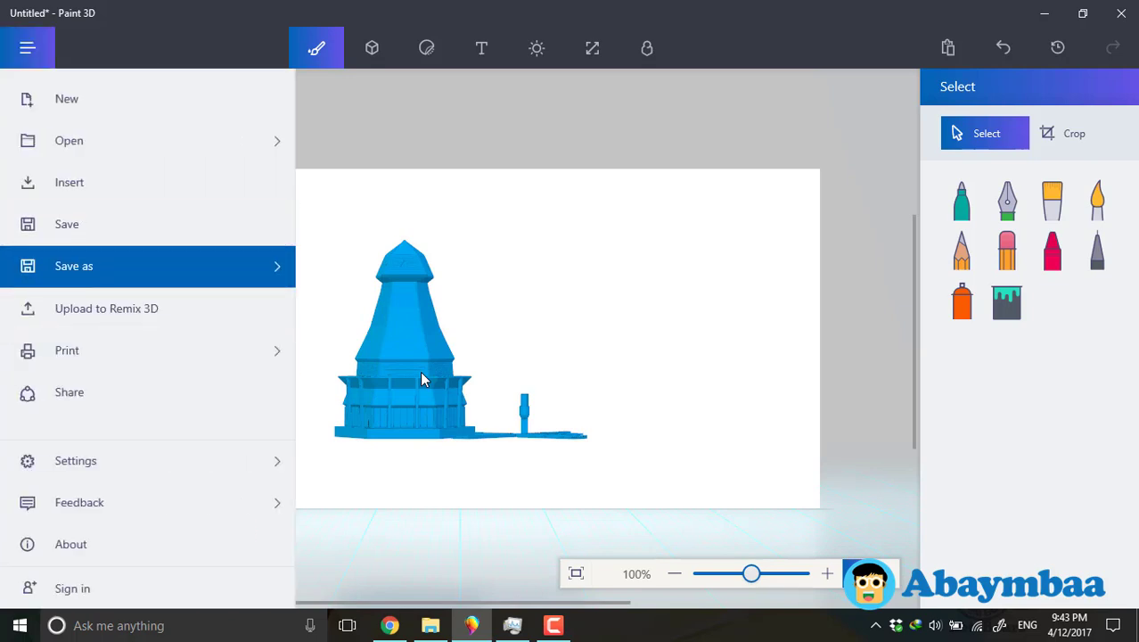
key("Right")
key("Up")
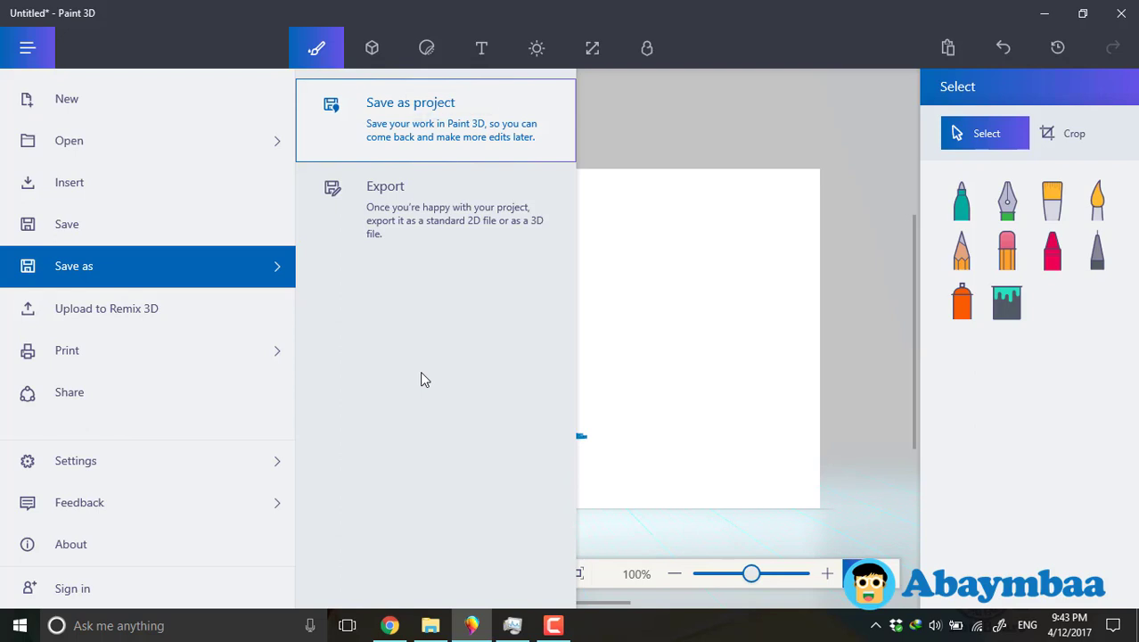
key("Down")
key("Return")
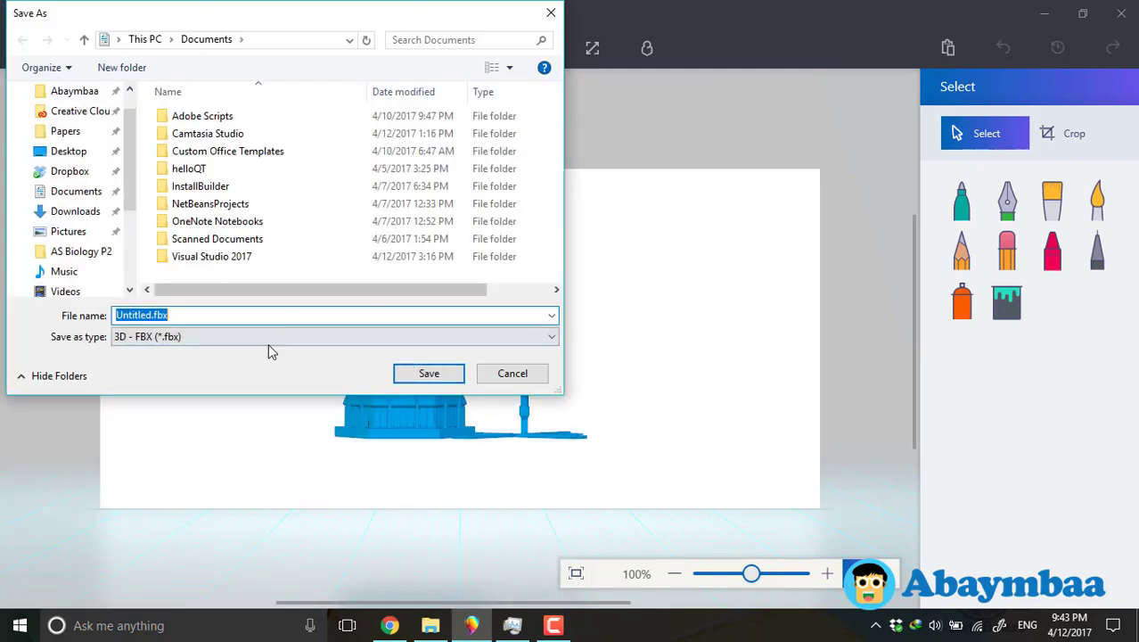
left_click(259, 338)
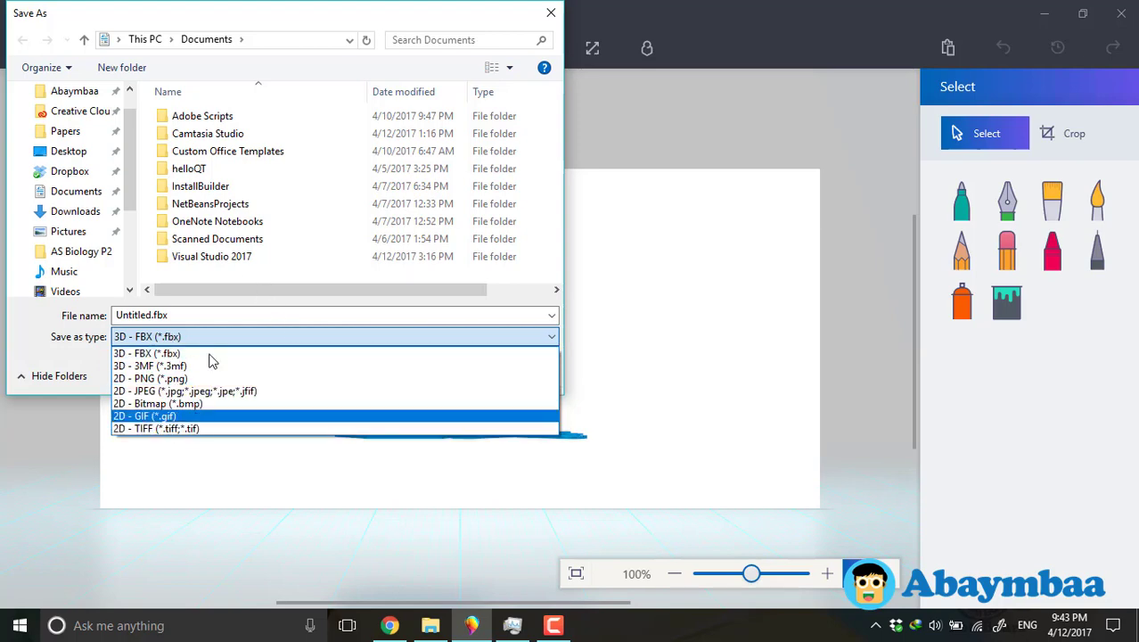
left_click(407, 24)
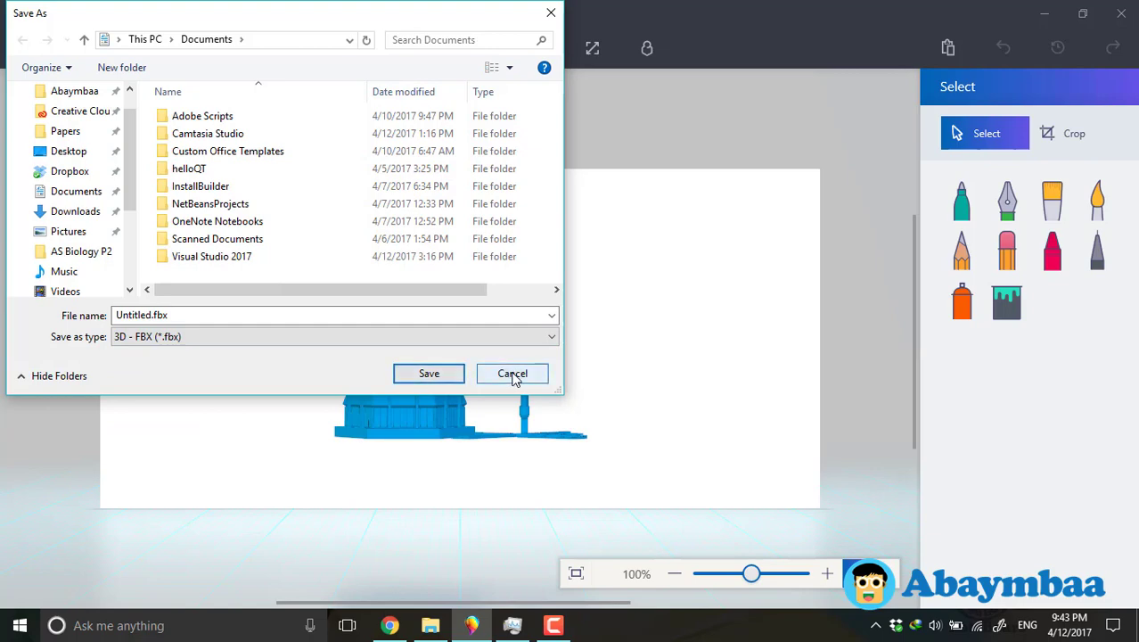
left_click(512, 379)
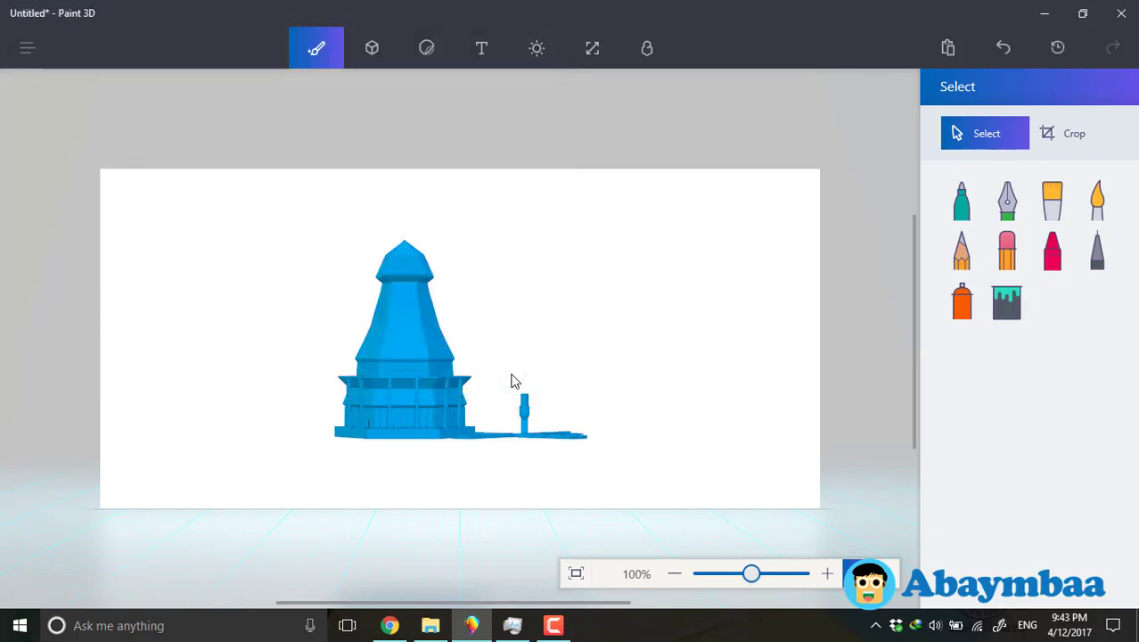
Examine the options for uploading to Remix 3D, printing and sharing the project.
left_click(27, 48)
key("Down")
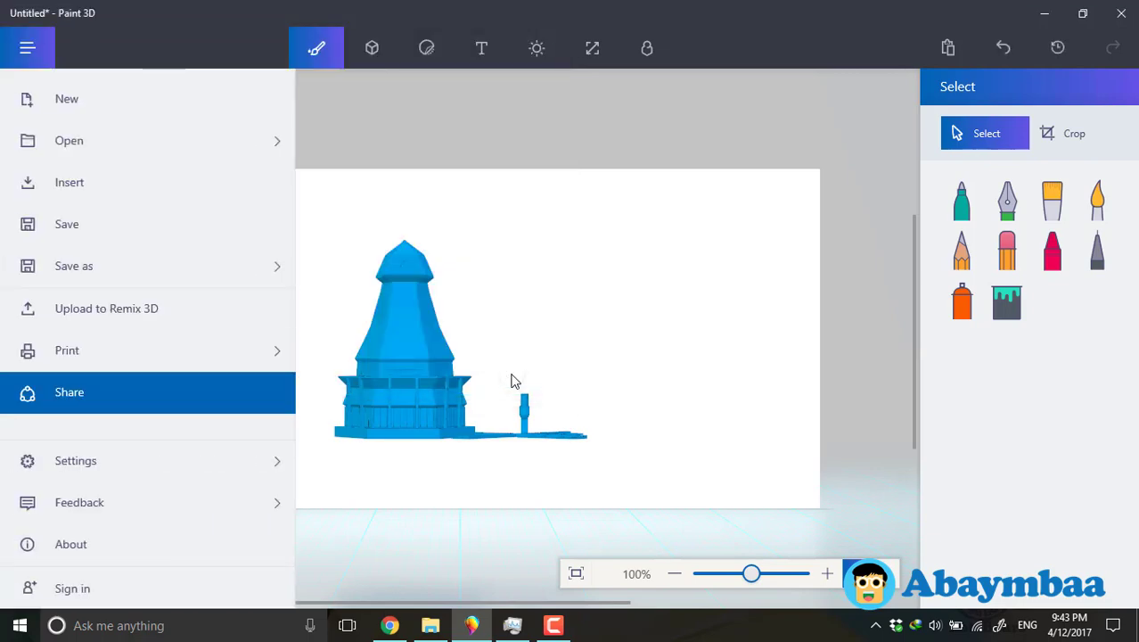
key("Up")
key("Up")
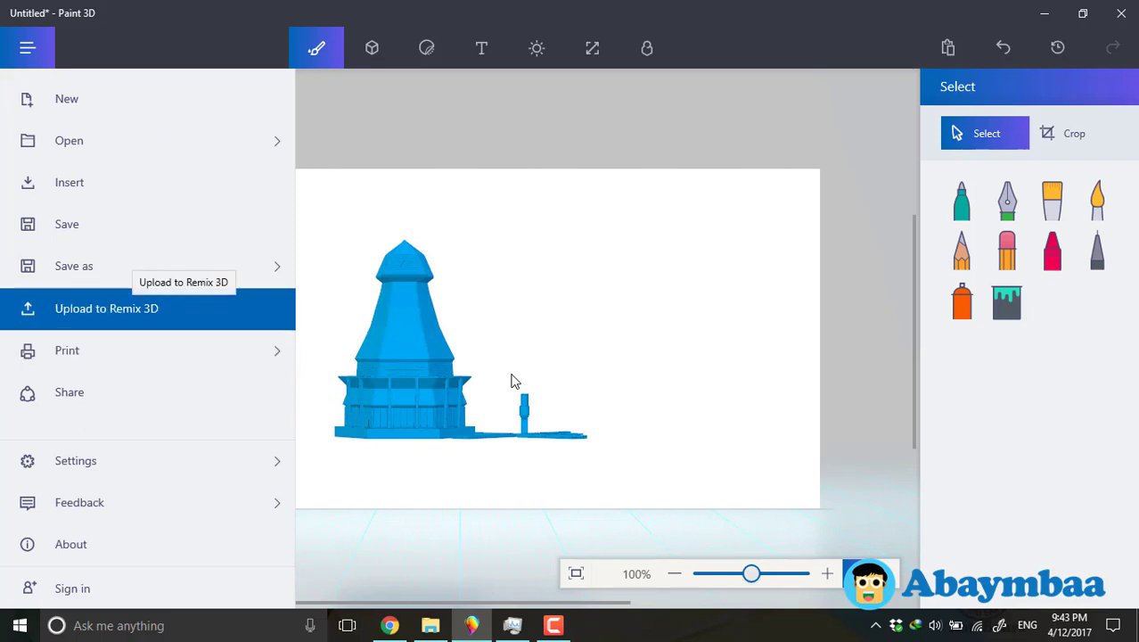
key("Down")
key("Up")
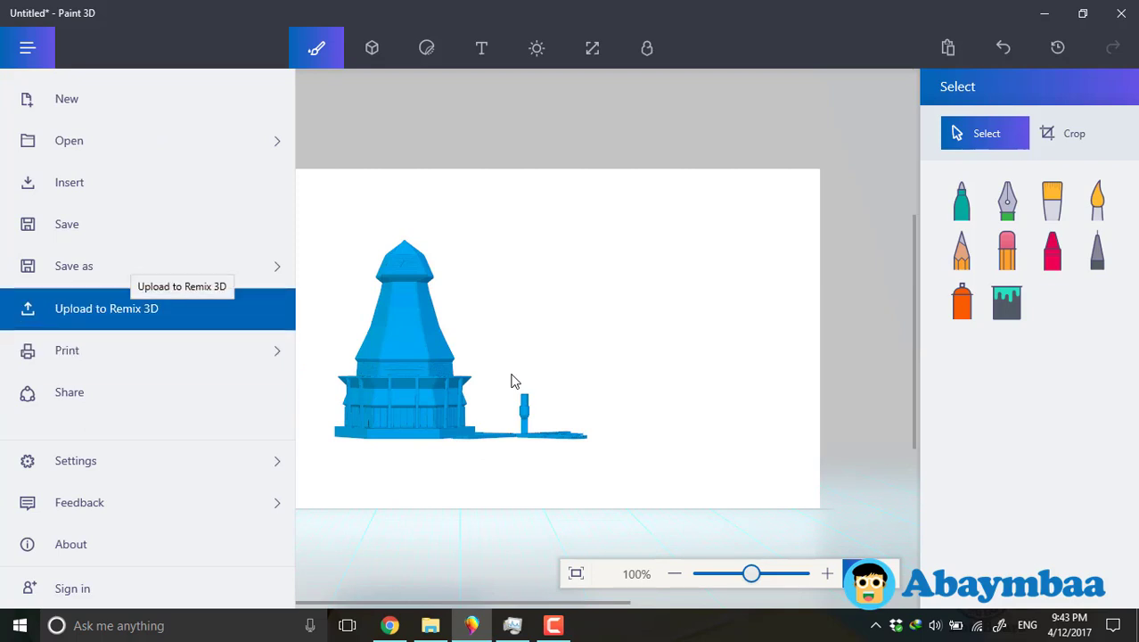
key("Down")
key("Down")
key("Up")
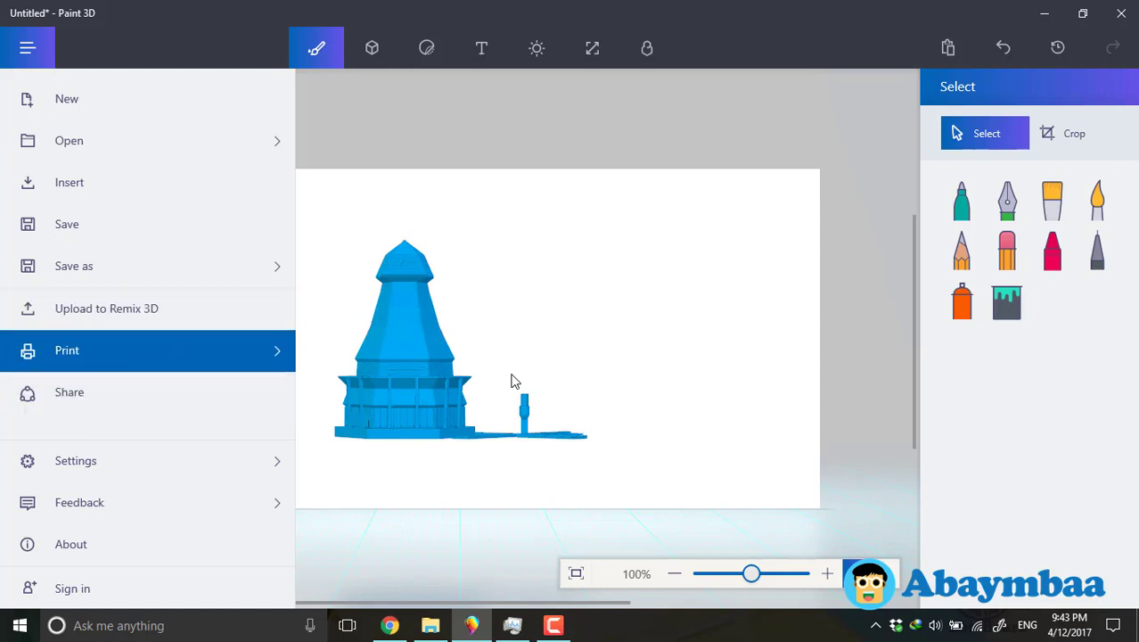
key("Down")
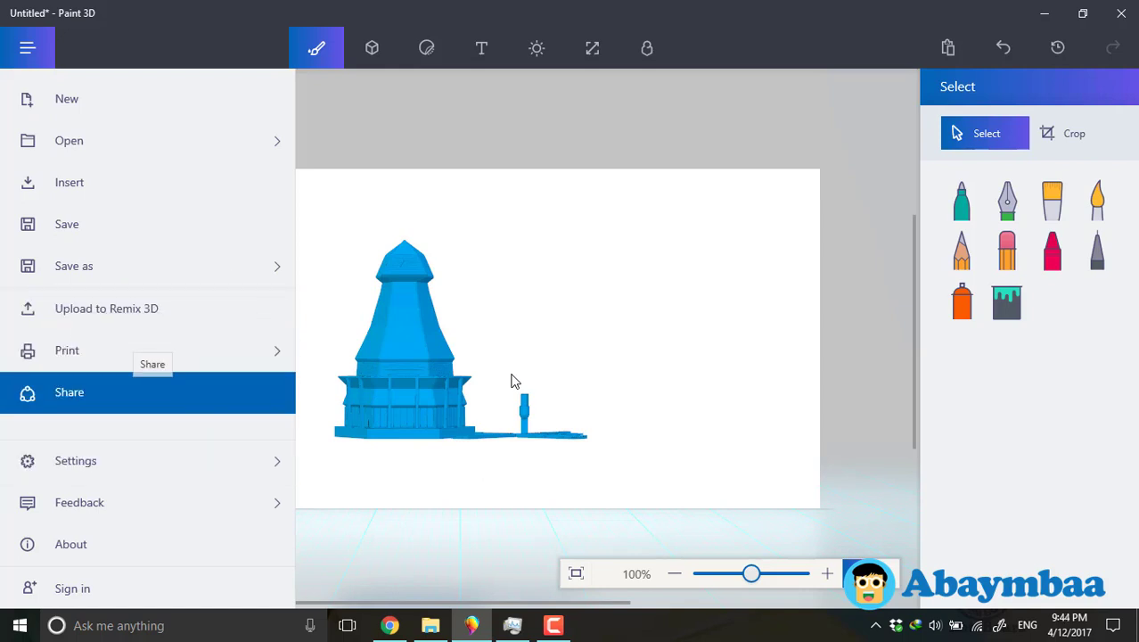
Examine the settings for compact mode, perspective, welcome screen and display quality.
key("Down")
key("Return")
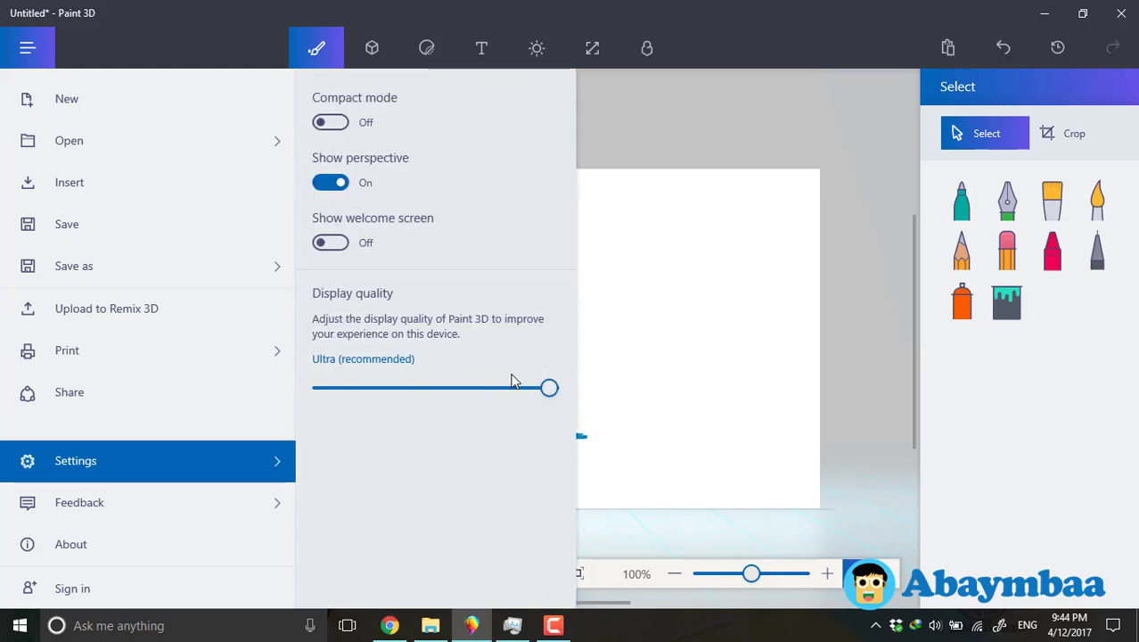
key("Tab")
key("Down")
key("Down")
mouse_move(549, 388)
left_mouse_down()
mouse_move(321, 388)
mouse_move(515, 388)
left_mouse_up()
key("Escape")
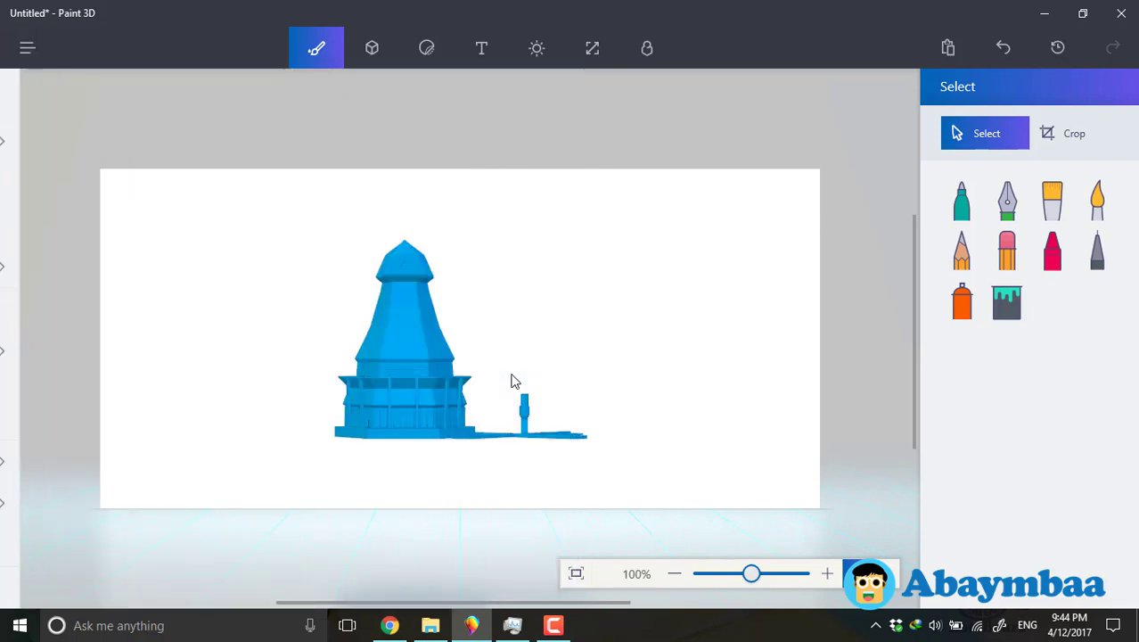
Select the windmill model and move it to the left part of the canvas.
left_click_drag(374, 307, 312, 318)
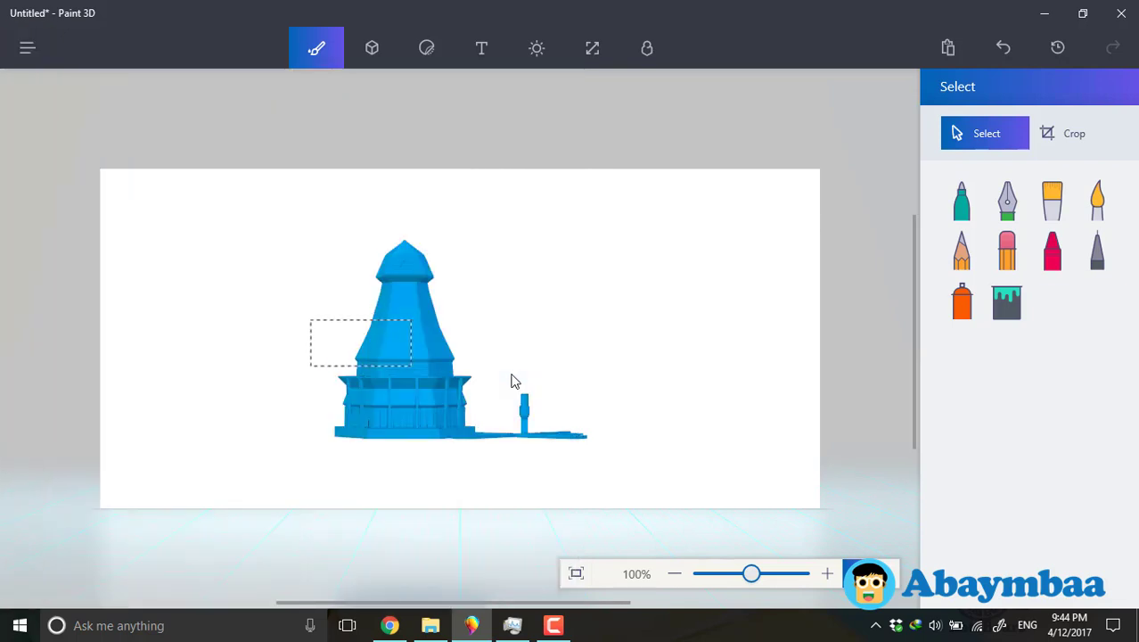
left_click(410, 397)
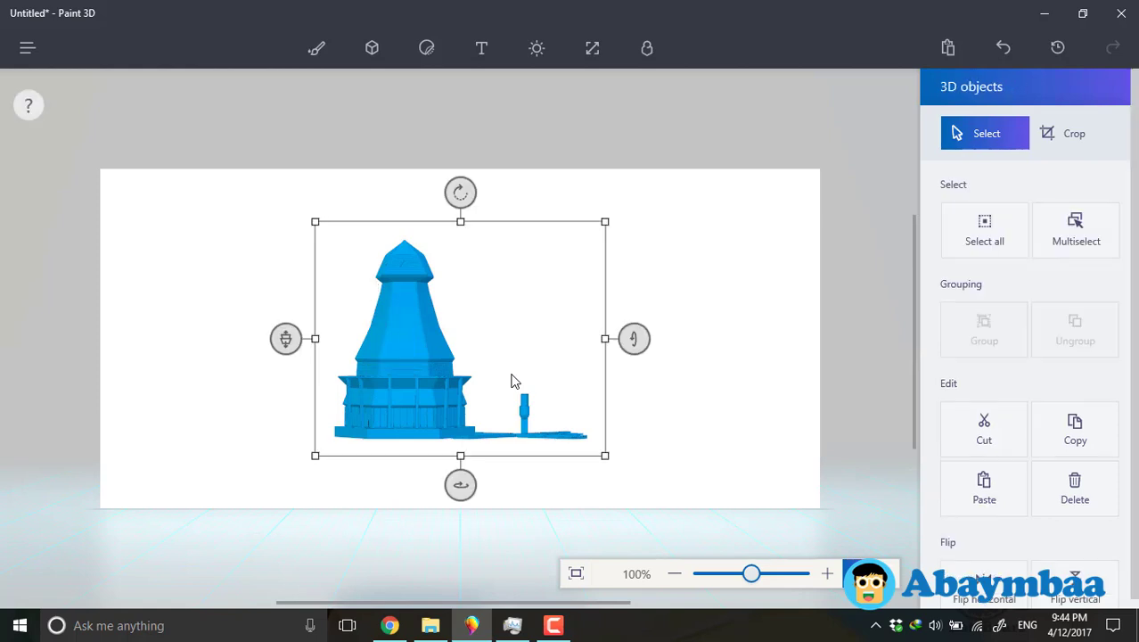
mouse_move(511, 374)
left_mouse_down()
mouse_move(391, 344)
mouse_move(406, 303)
mouse_move(685, 352)
mouse_move(320, 320)
left_mouse_up()
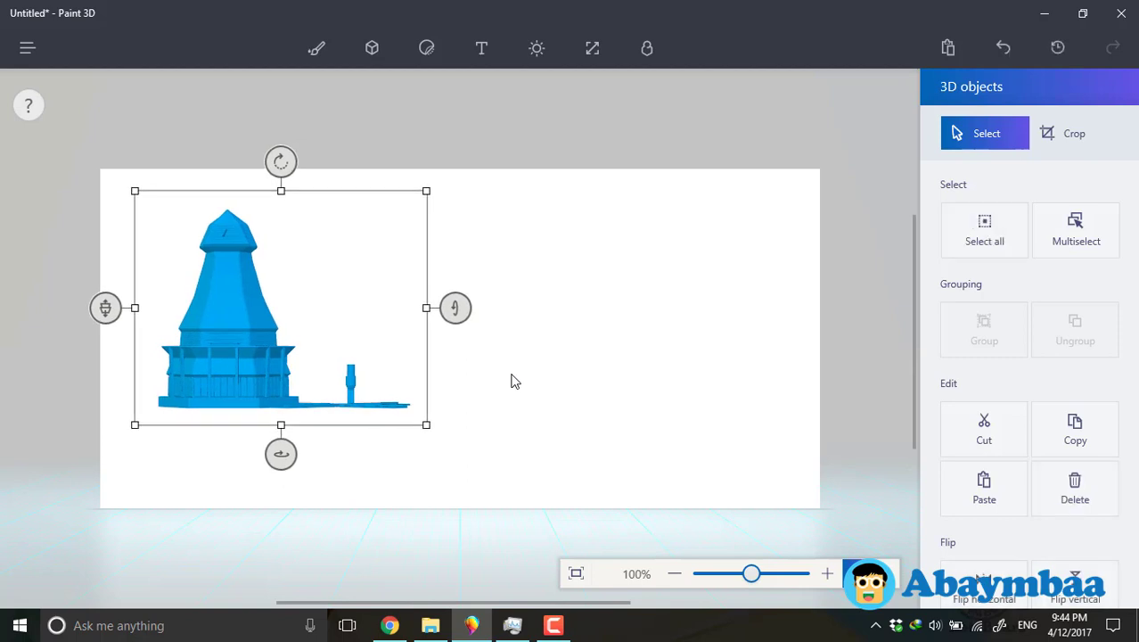
Rotate the windmill model with its rotation handles so that it is tilted and turned.
key("Tab")
key("Return")
key("Up")
key("Right")
key("Down")
key("Left")
key("Up")
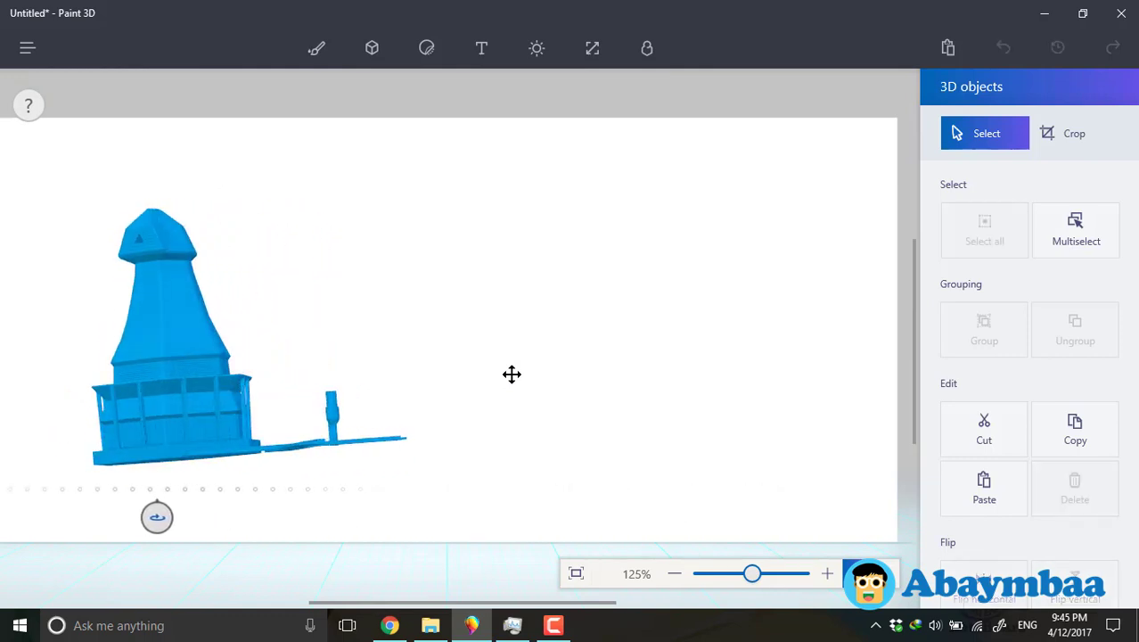
Delete the windmill model from the canvas.
scroll(512, 375, "down", 4)
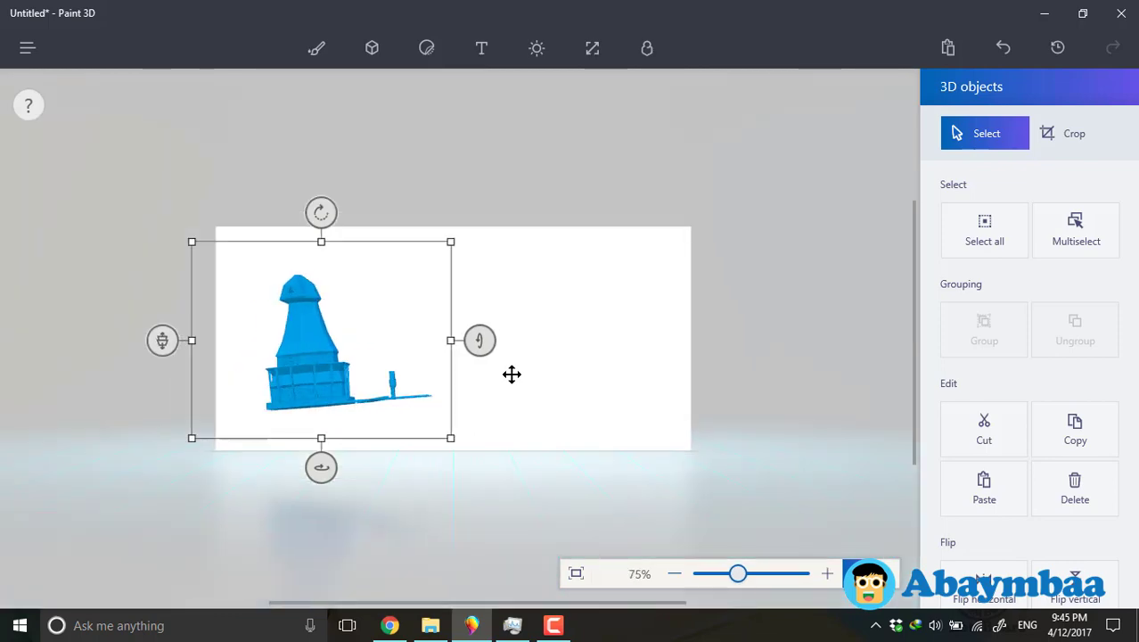
left_click(512, 375)
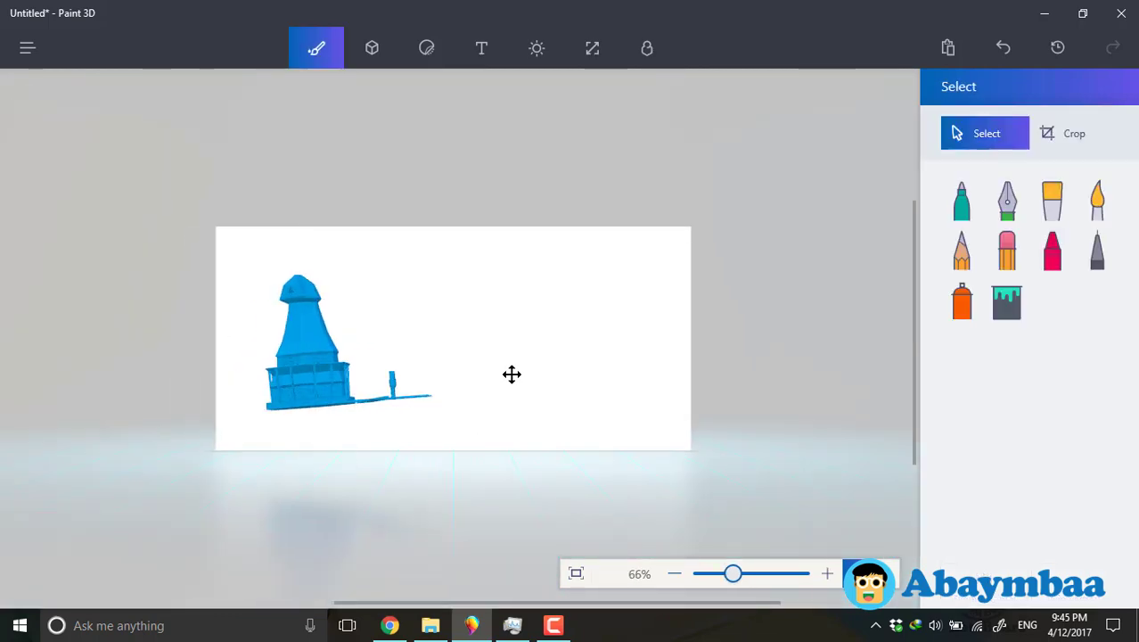
left_click(512, 375)
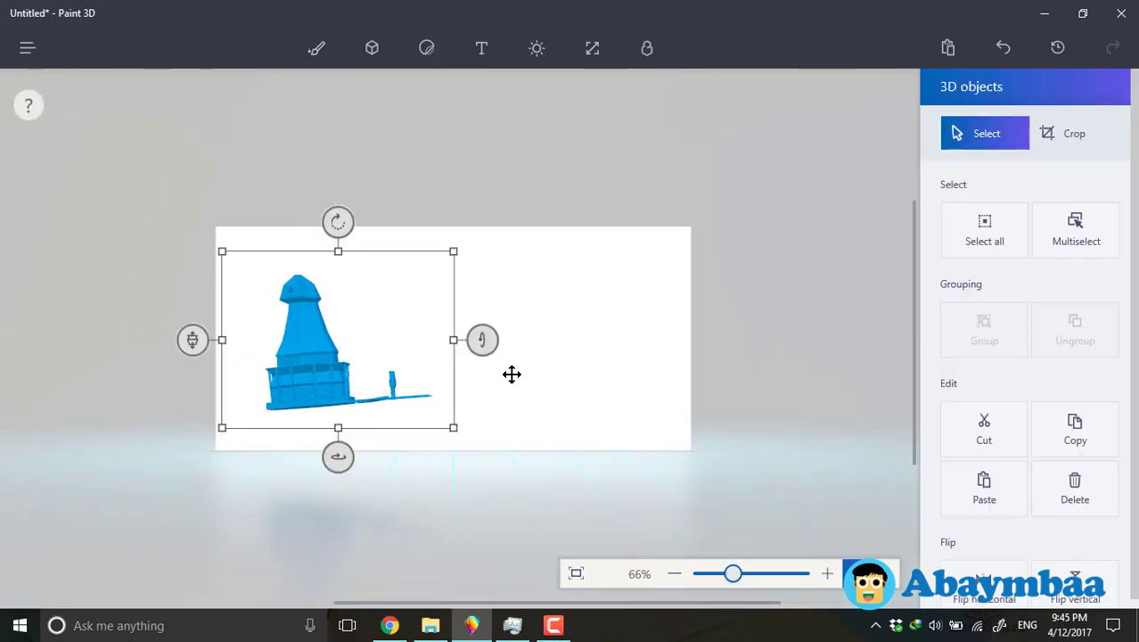
key("Delete")
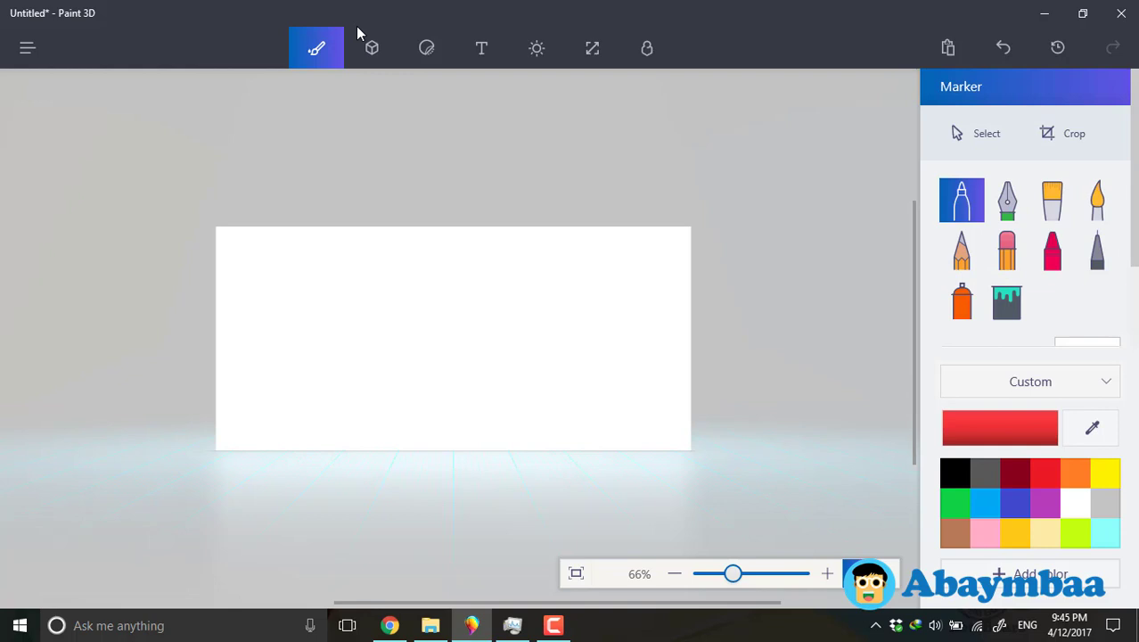
Write "Hello paint 3D" by hand in red with the Marker across the upper part of the canvas.
key("ctrl+plus")
key("ctrl+plus")
key("ctrl+plus")
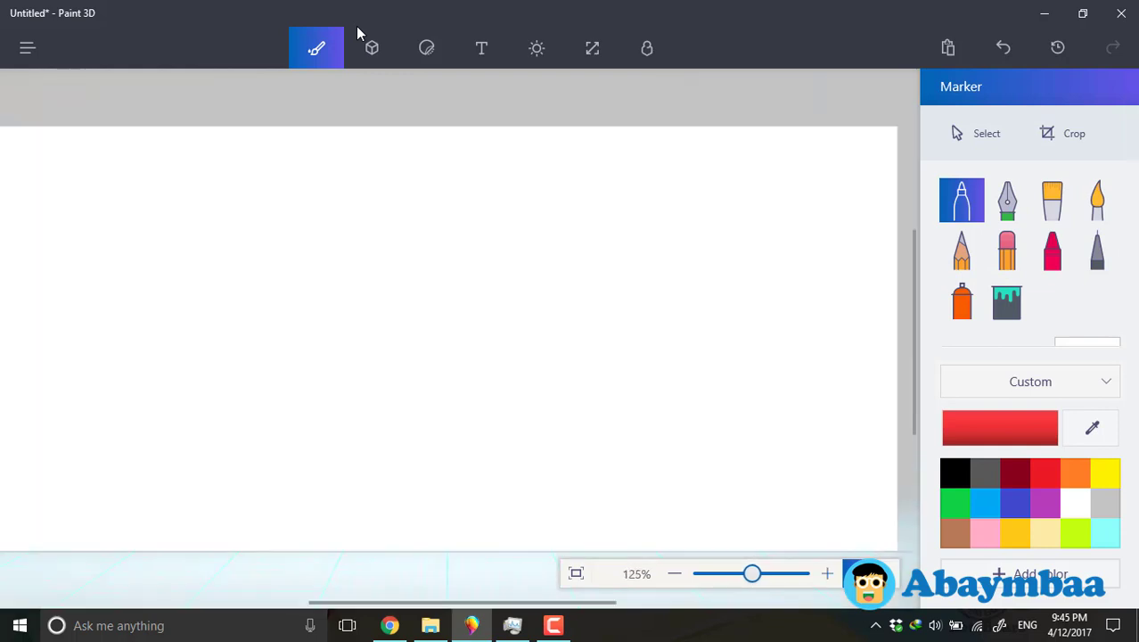
mouse_move(276, 168)
left_mouse_down()
mouse_move(285, 234)
mouse_move(306, 194)
left_mouse_up()
mouse_move(296, 162)
left_mouse_down()
mouse_move(308, 221)
mouse_move(335, 211)
left_mouse_up()
left_click_drag(341, 169, 335, 215)
mouse_move(352, 168)
left_mouse_down()
mouse_move(348, 210)
mouse_move(373, 182)
left_mouse_up()
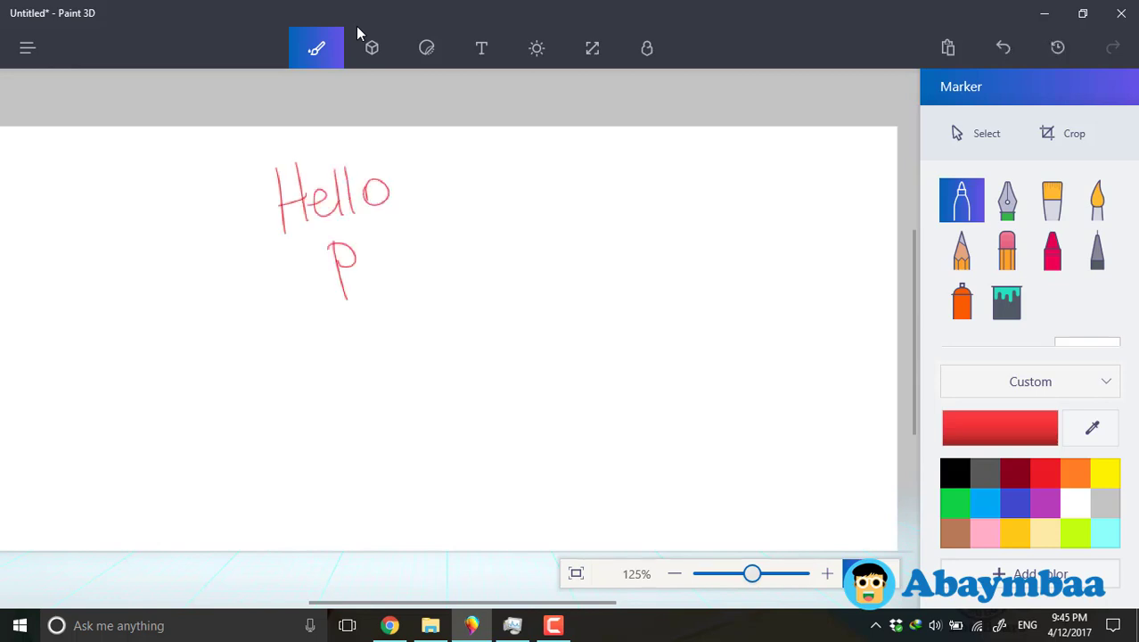
left_click_drag(371, 241, 411, 246)
left_click_drag(415, 246, 431, 244)
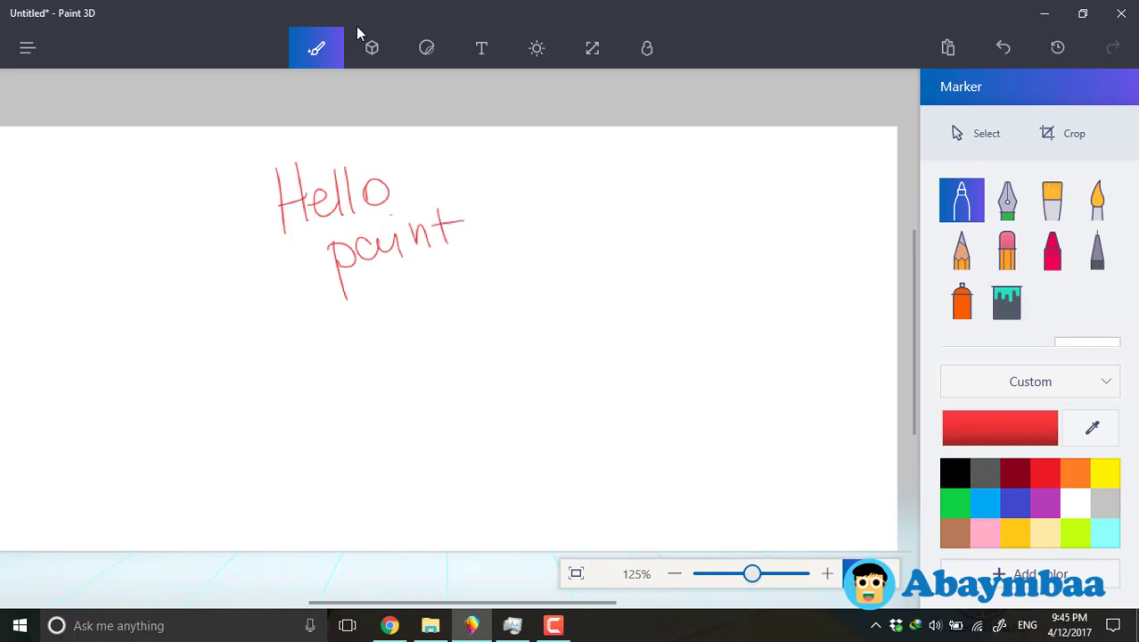
mouse_move(491, 173)
left_mouse_down()
mouse_move(519, 212)
mouse_move(496, 220)
left_mouse_up()
left_click_drag(531, 171, 541, 219)
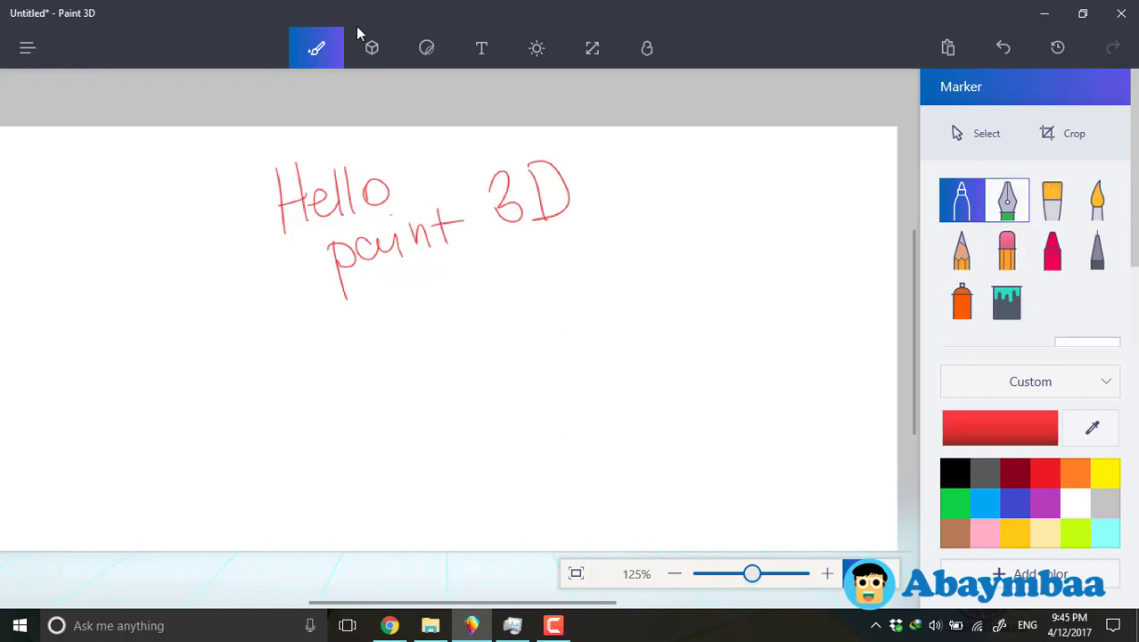
Draw several curved red strokes of varying width with the Calligraphy pen in the right half of the canvas.
left_click(1007, 200)
mouse_move(559, 212)
left_mouse_down()
mouse_move(535, 258)
mouse_move(704, 287)
left_mouse_up()
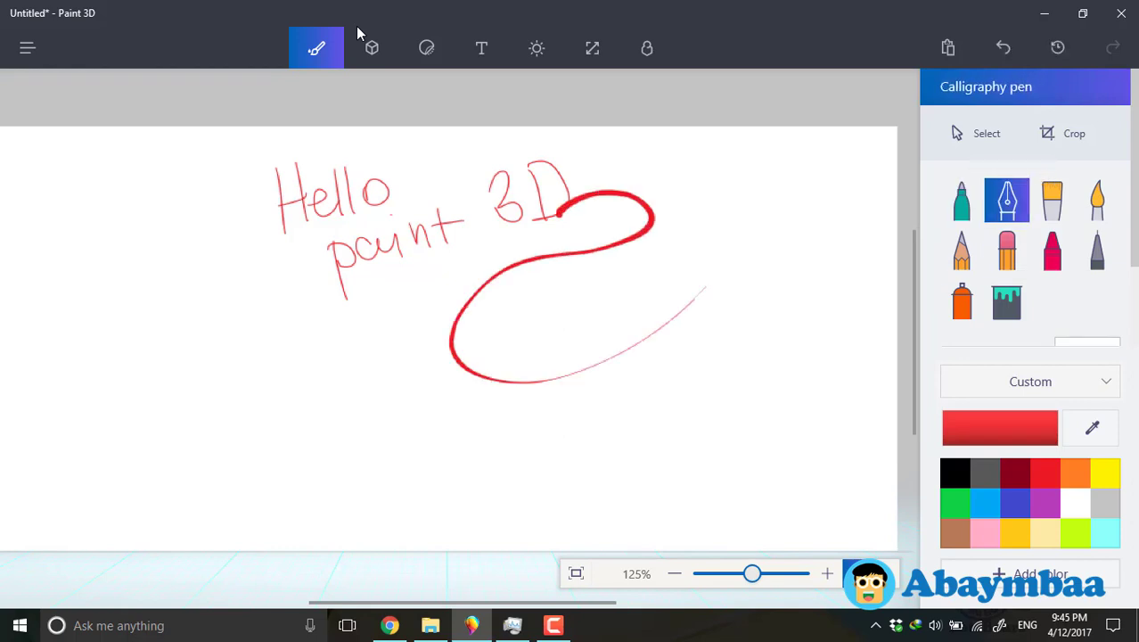
mouse_move(600, 314)
left_mouse_down()
mouse_move(625, 295)
mouse_move(700, 287)
mouse_move(588, 426)
mouse_move(781, 255)
mouse_move(737, 218)
mouse_move(756, 310)
left_mouse_up()
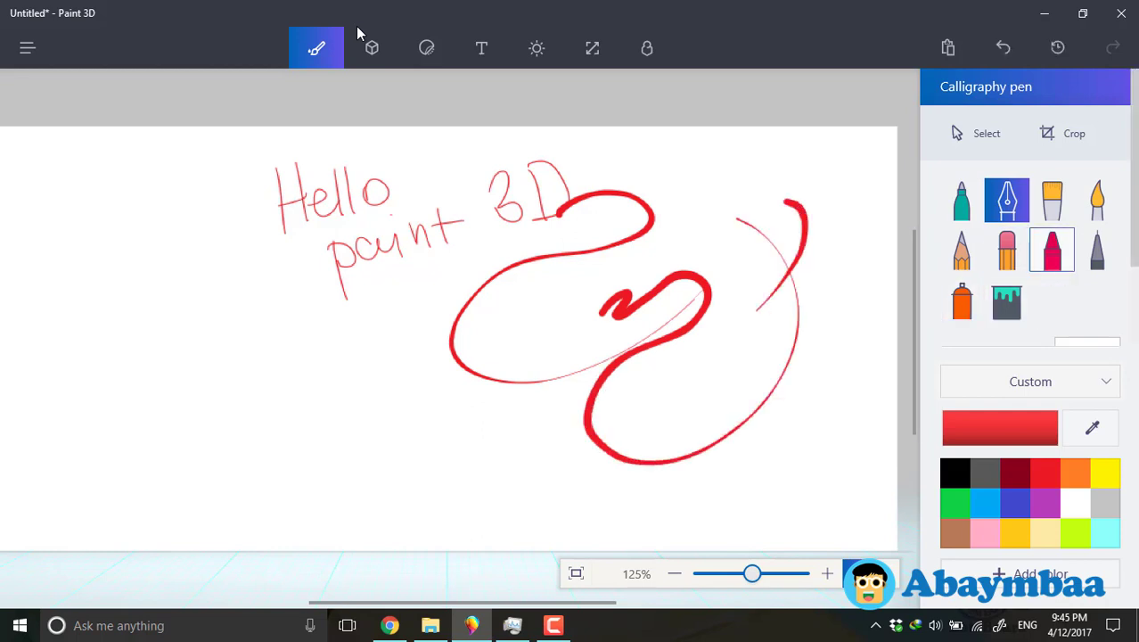
Paint a large red S-shape and a zigzag stroke beside it with the Oil brush.
left_click(1052, 199)
mouse_move(219, 212)
left_mouse_down()
mouse_move(294, 301)
mouse_move(147, 426)
mouse_move(124, 430)
left_mouse_up()
mouse_move(428, 367)
left_mouse_down()
mouse_move(472, 437)
mouse_move(535, 473)
mouse_move(711, 471)
left_mouse_up()
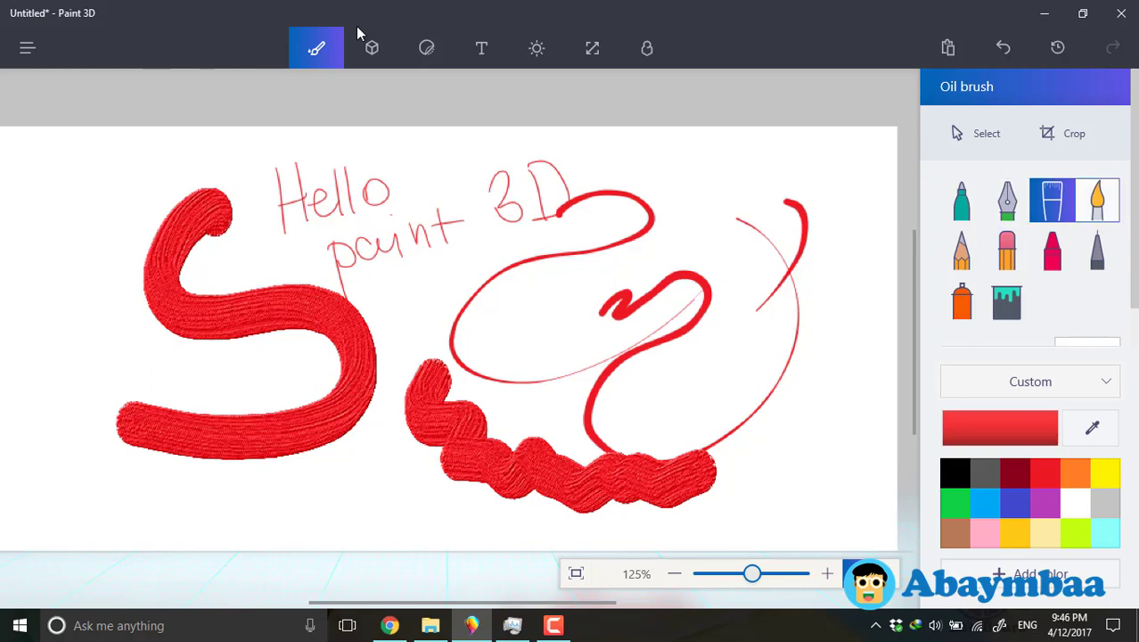
Paint two soft red Watercolor strokes over the right part of the canvas and add a small Pencil scribble below the oil-brush S-shape.
left_click(1097, 200)
mouse_move(773, 162)
left_mouse_down()
mouse_move(746, 264)
mouse_move(617, 380)
left_mouse_up()
mouse_move(610, 282)
left_mouse_down()
mouse_move(710, 307)
mouse_move(818, 364)
left_mouse_up()
left_click(961, 249)
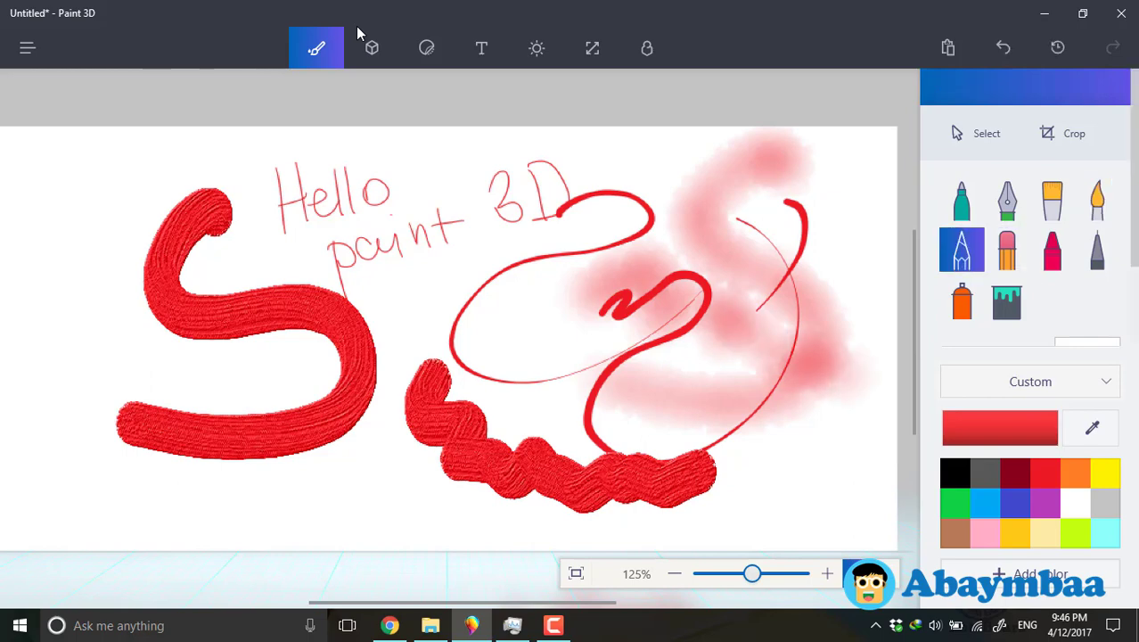
mouse_move(353, 424)
left_mouse_down()
mouse_move(405, 486)
mouse_move(477, 489)
left_mouse_up()
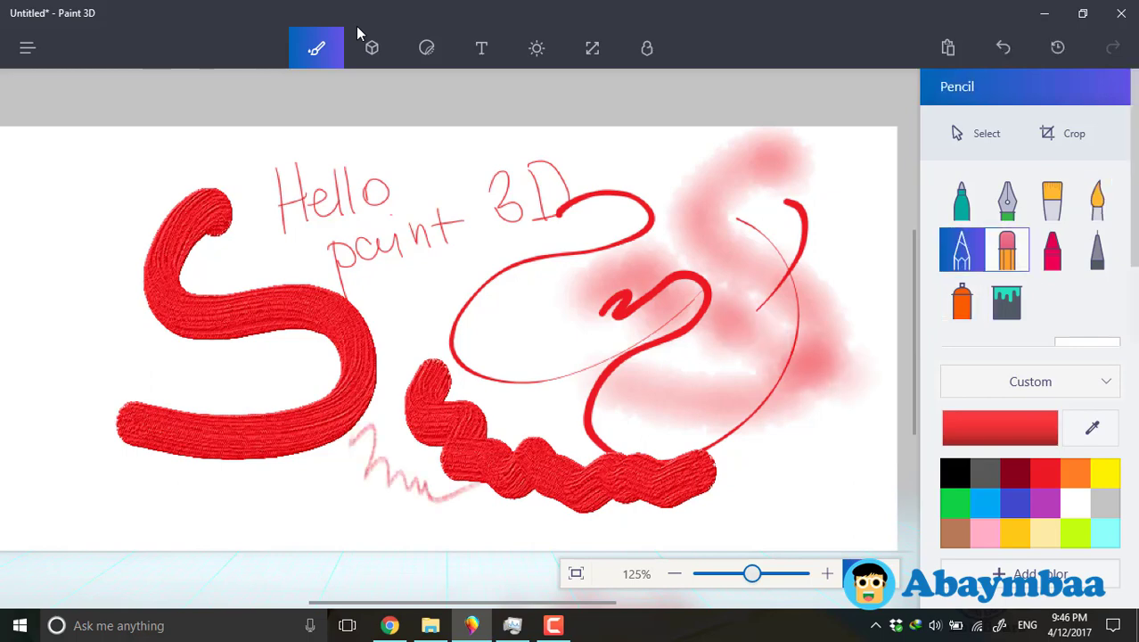
Erase all strokes from the canvas with the Eraser at a thickness of 142 px.
left_click(1007, 249)
mouse_move(460, 217)
left_mouse_down()
mouse_move(167, 273)
mouse_move(164, 290)
mouse_move(250, 322)
left_mouse_up()
left_click_drag(970, 377, 1064, 377)
mouse_move(555, 308)
left_mouse_down()
mouse_move(430, 361)
mouse_move(173, 406)
mouse_move(325, 233)
left_mouse_up()
mouse_move(392, 201)
left_mouse_down()
mouse_move(628, 326)
mouse_move(740, 203)
mouse_move(780, 423)
mouse_move(482, 494)
mouse_move(334, 437)
left_mouse_up()
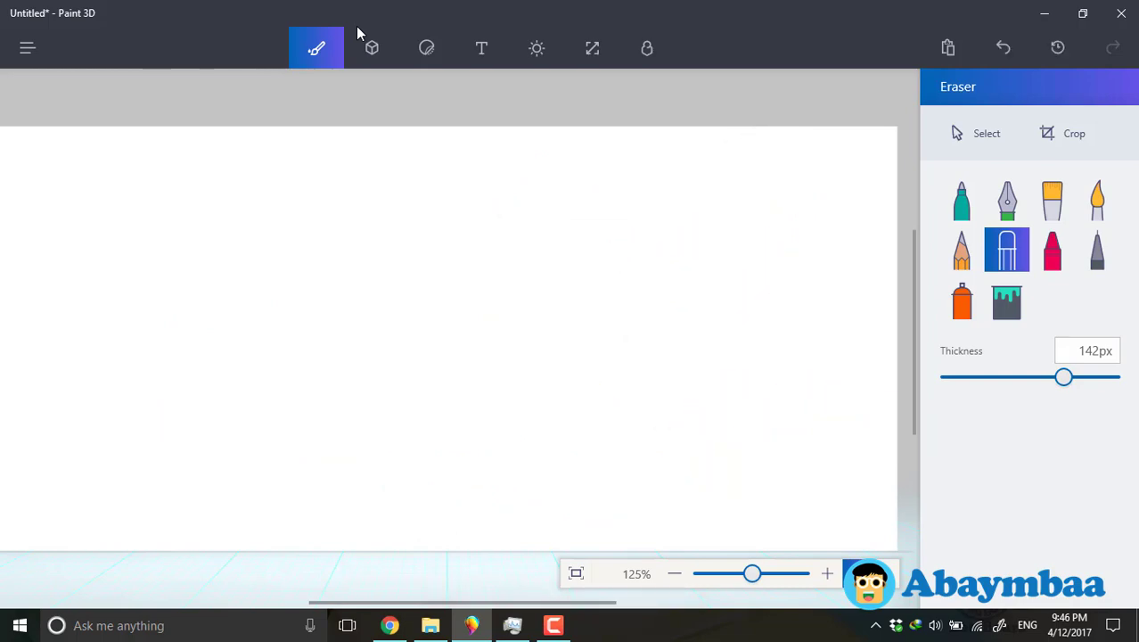
Draw a red Crayon curve near the middle of the canvas and several squiggly Pixel pen strokes around it.
left_click(1052, 250)
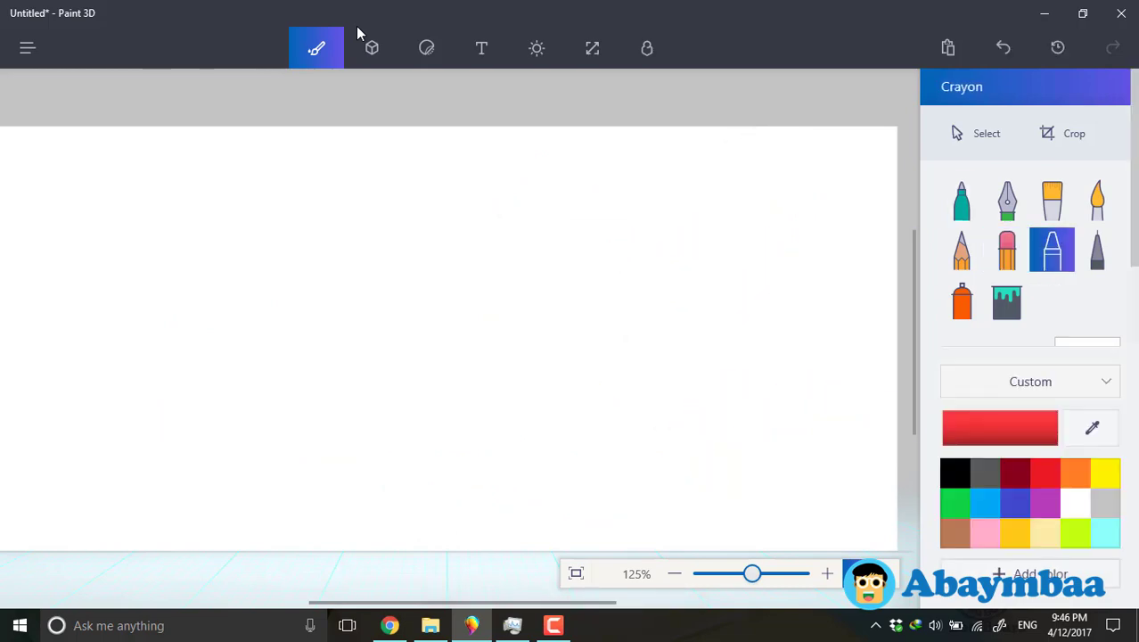
mouse_move(512, 223)
left_mouse_down()
mouse_move(548, 268)
mouse_move(485, 329)
mouse_move(668, 258)
left_mouse_up()
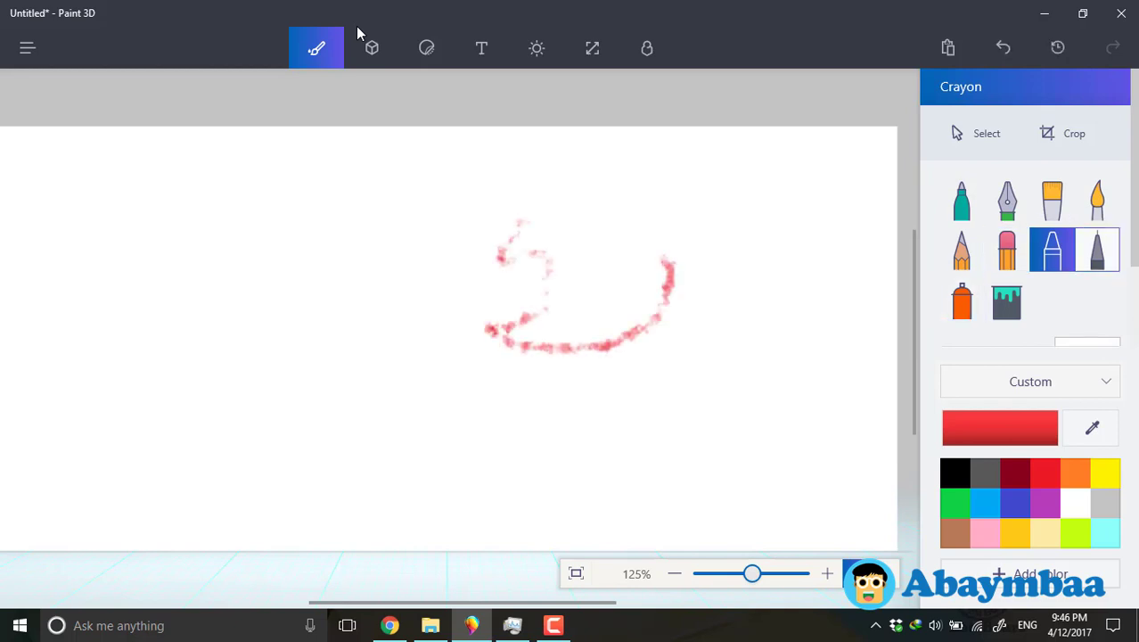
left_click(1097, 250)
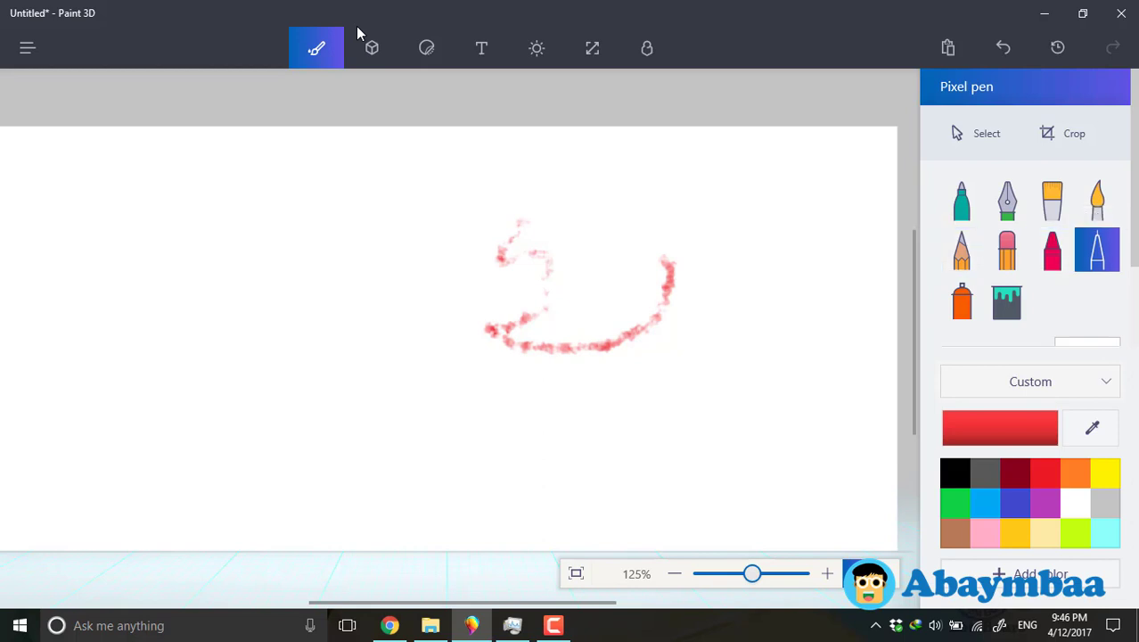
mouse_move(420, 217)
left_mouse_down()
mouse_move(456, 274)
mouse_move(438, 391)
mouse_move(474, 374)
left_mouse_up()
mouse_move(459, 239)
left_mouse_down()
mouse_move(521, 310)
mouse_move(481, 341)
mouse_move(561, 344)
mouse_move(595, 285)
mouse_move(513, 266)
left_mouse_up()
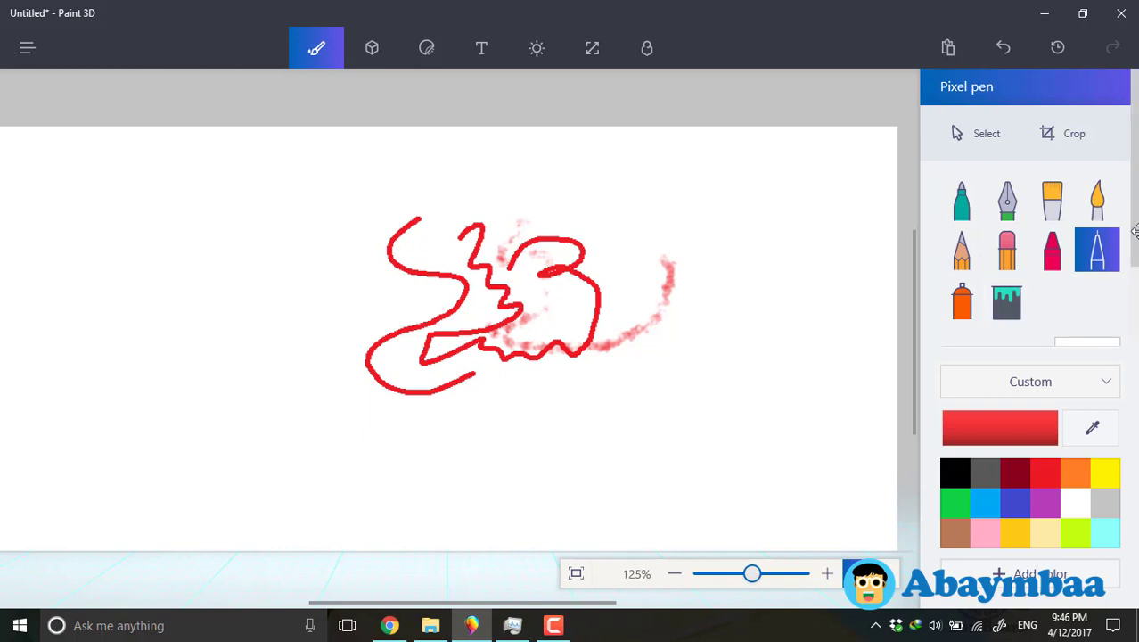
scroll(1135, 231, "down", 2)
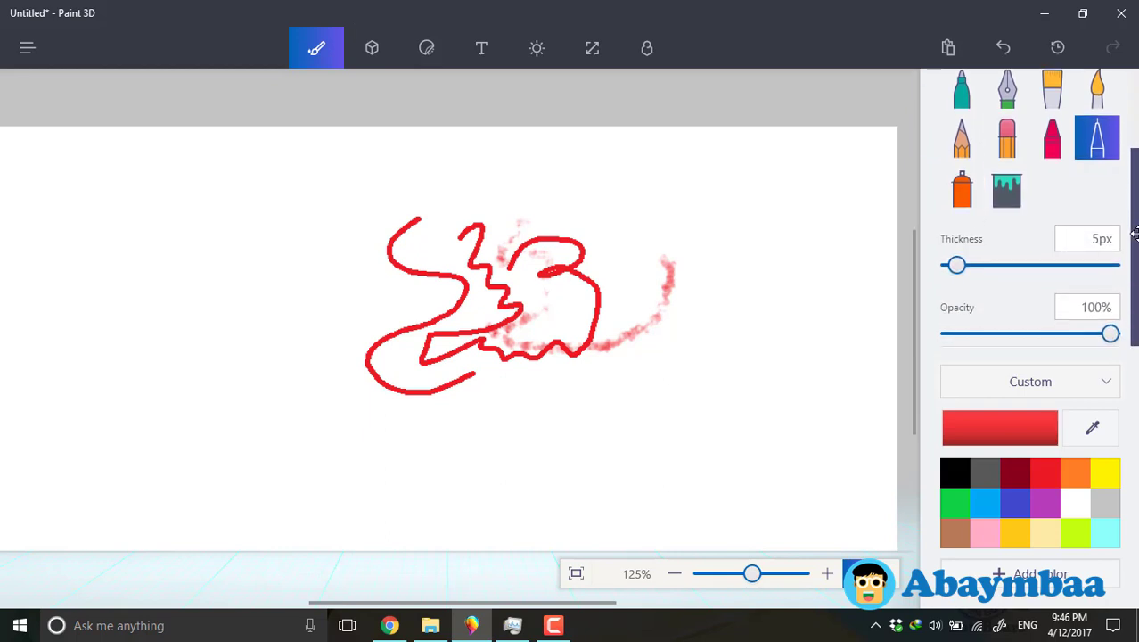
left_click_drag(569, 169, 603, 266)
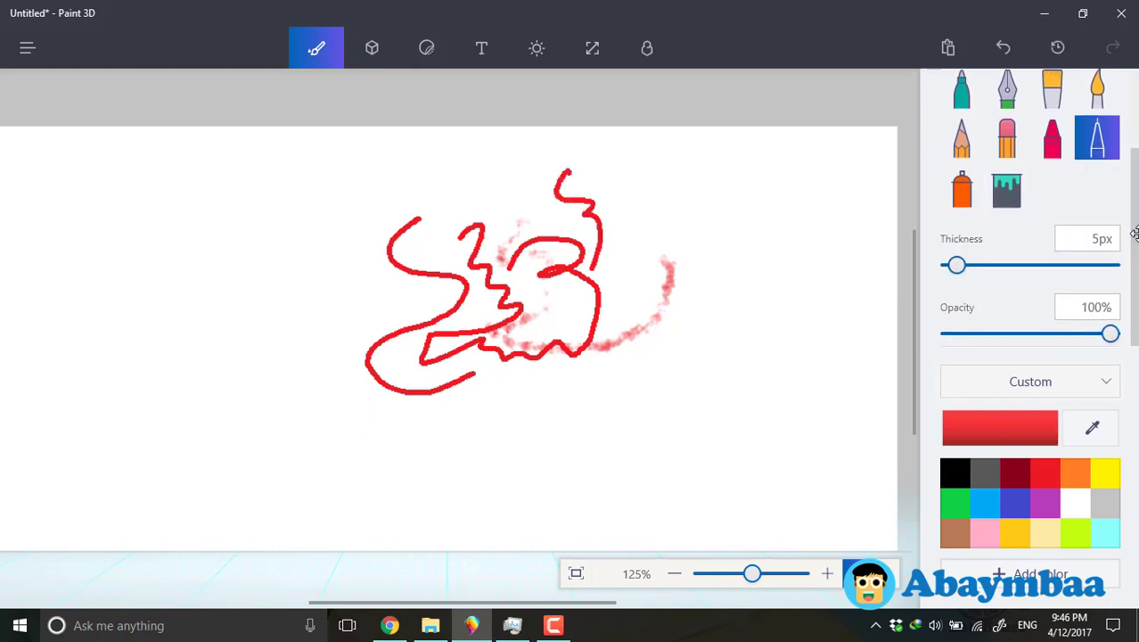
Spray a winding red stroke left of the pixel-pen lines with the Spray can at 75 px thickness and 25% opacity.
left_click(960, 187)
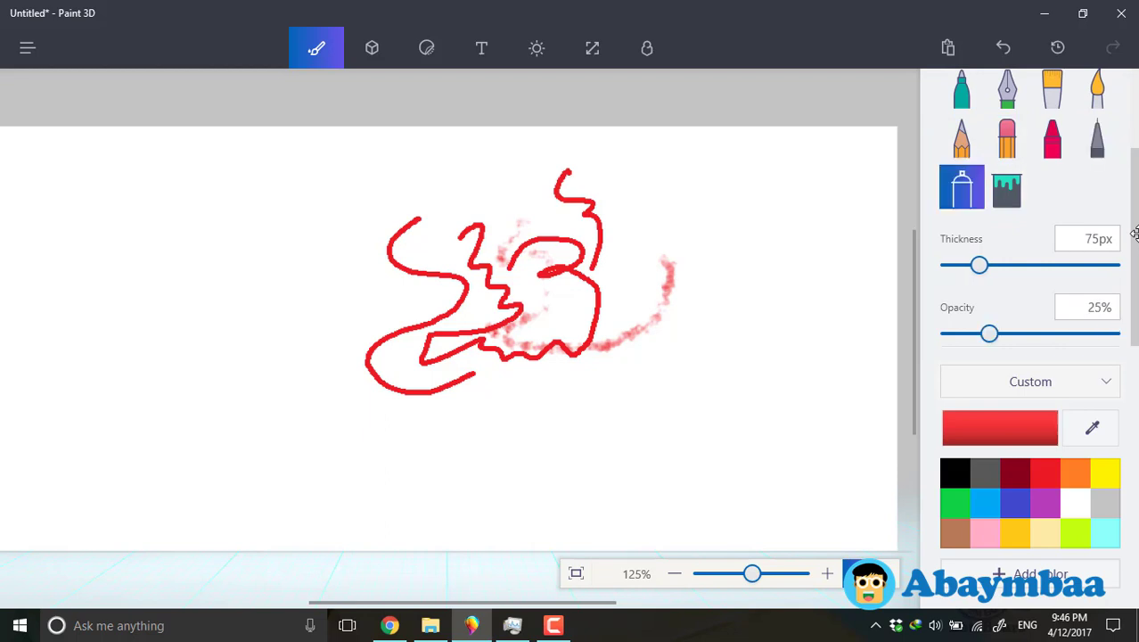
mouse_move(325, 233)
left_mouse_down()
mouse_move(316, 248)
mouse_move(356, 343)
mouse_move(285, 454)
mouse_move(436, 432)
left_mouse_up()
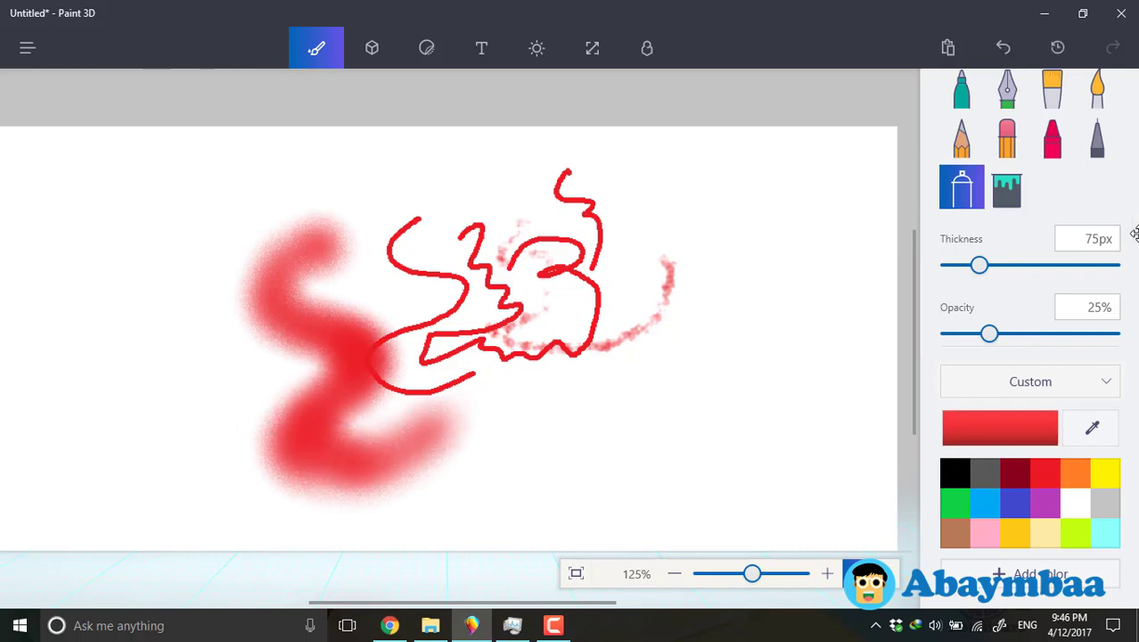
Try filling the white canvas background with red at 15% tolerance, and undo the fill.
left_click(1007, 188)
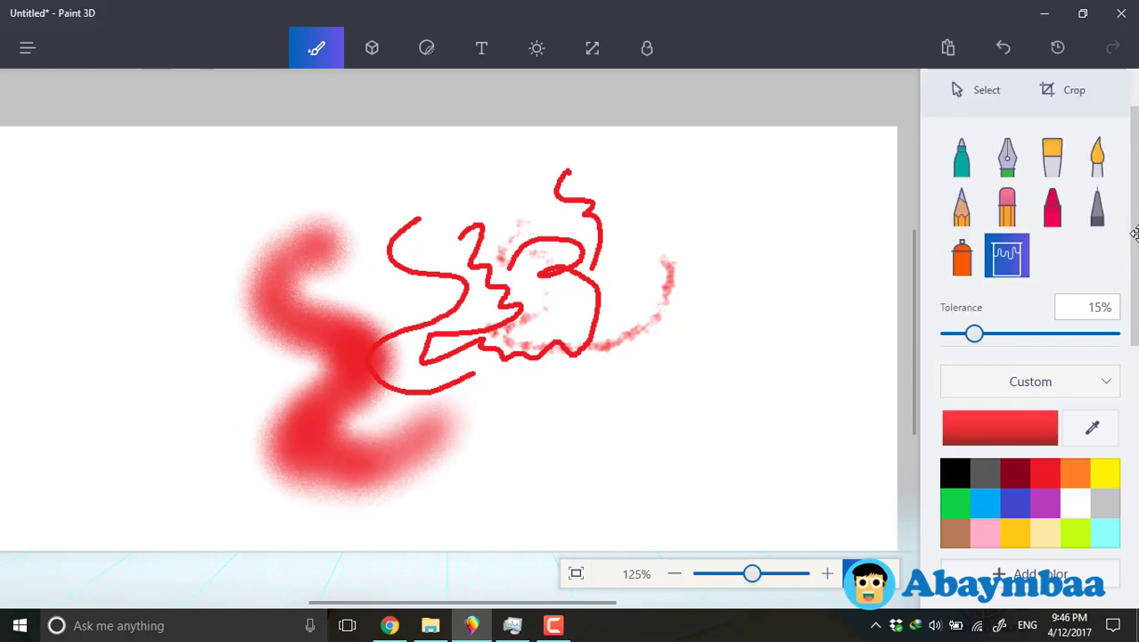
left_click(731, 418)
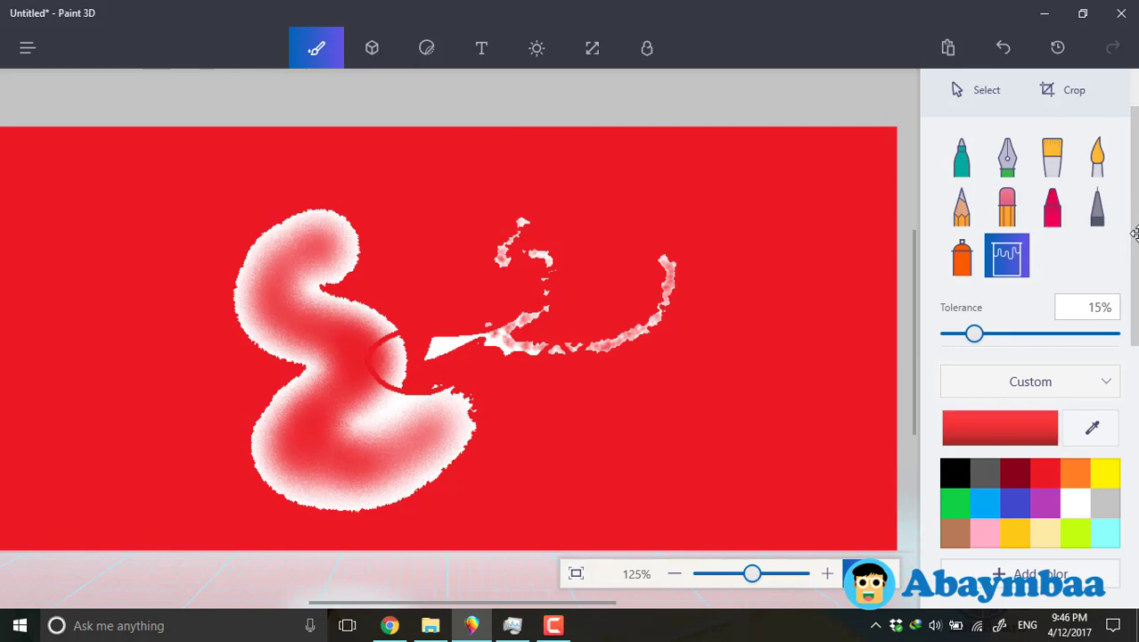
key("ctrl+z")
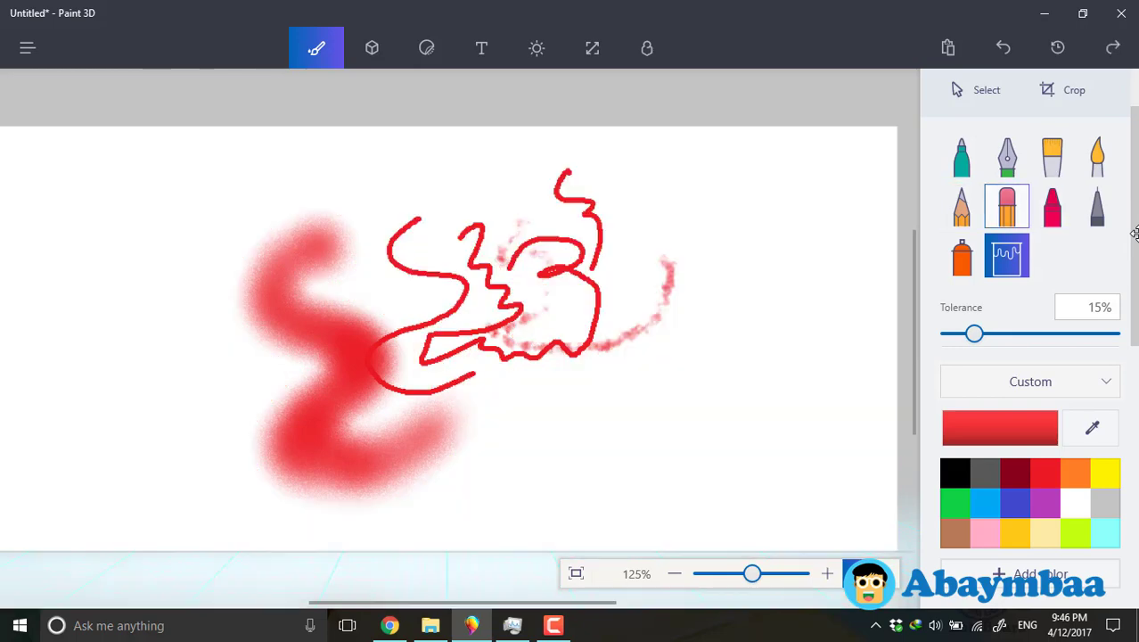
Erase the crayon, pixel pen and spray strokes from the canvas.
left_click(1007, 207)
mouse_move(592, 191)
left_mouse_down()
mouse_move(267, 330)
mouse_move(633, 325)
mouse_move(374, 356)
left_mouse_up()
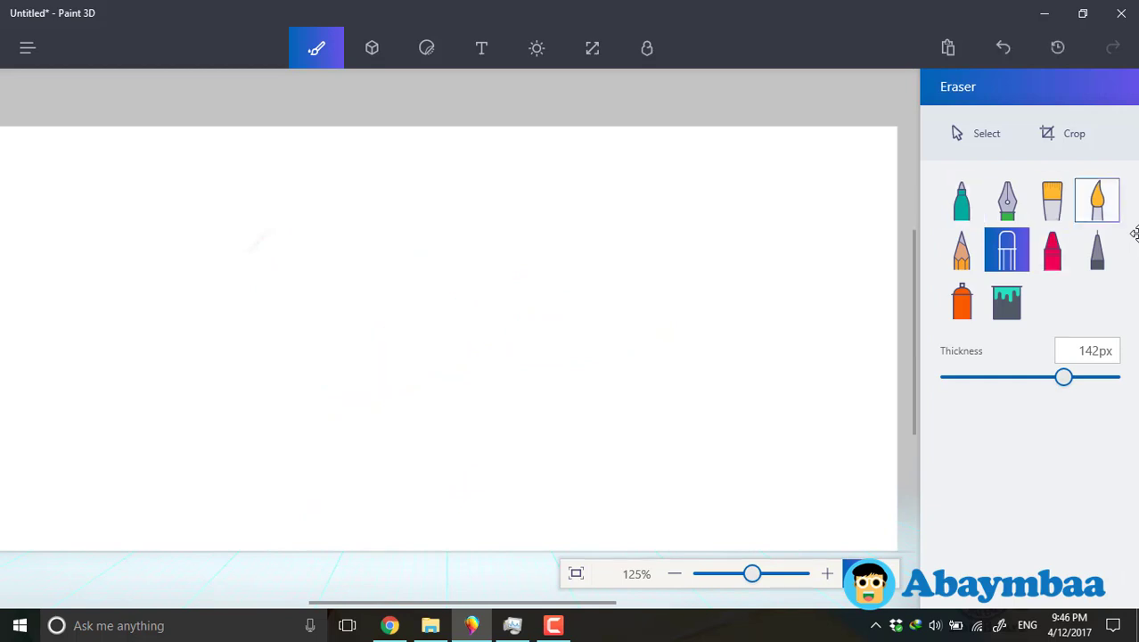
Paint a red spot and a black spot side by side with the Watercolor brush in the upper part of the canvas.
left_click(1097, 200)
left_click(457, 198)
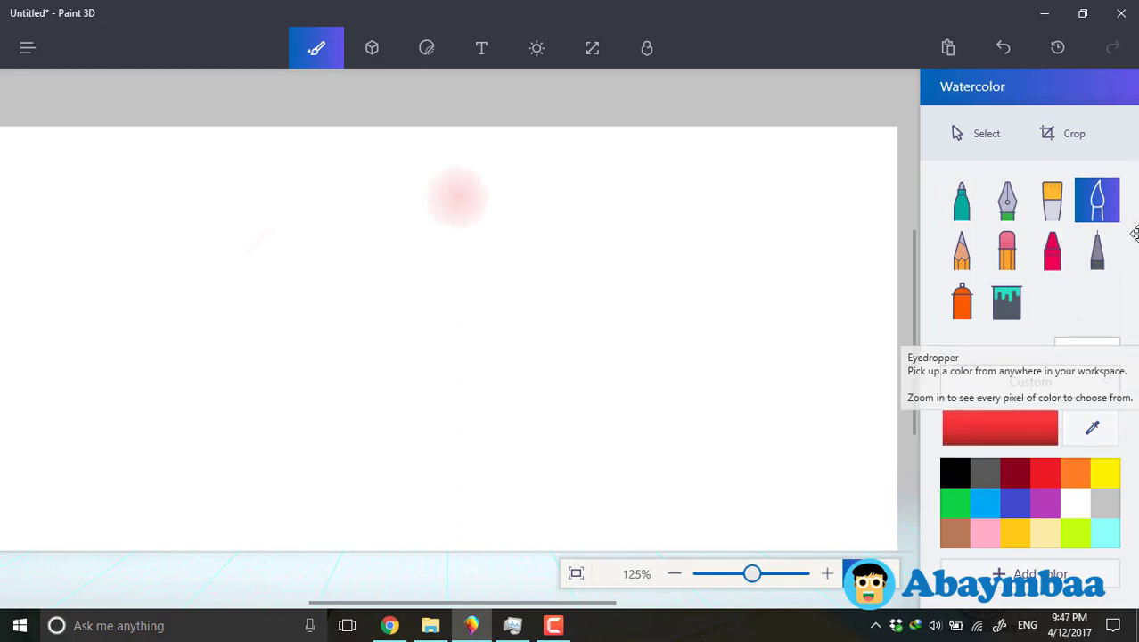
mouse_move(465, 192)
left_mouse_down()
mouse_move(495, 188)
mouse_move(465, 234)
left_mouse_up()
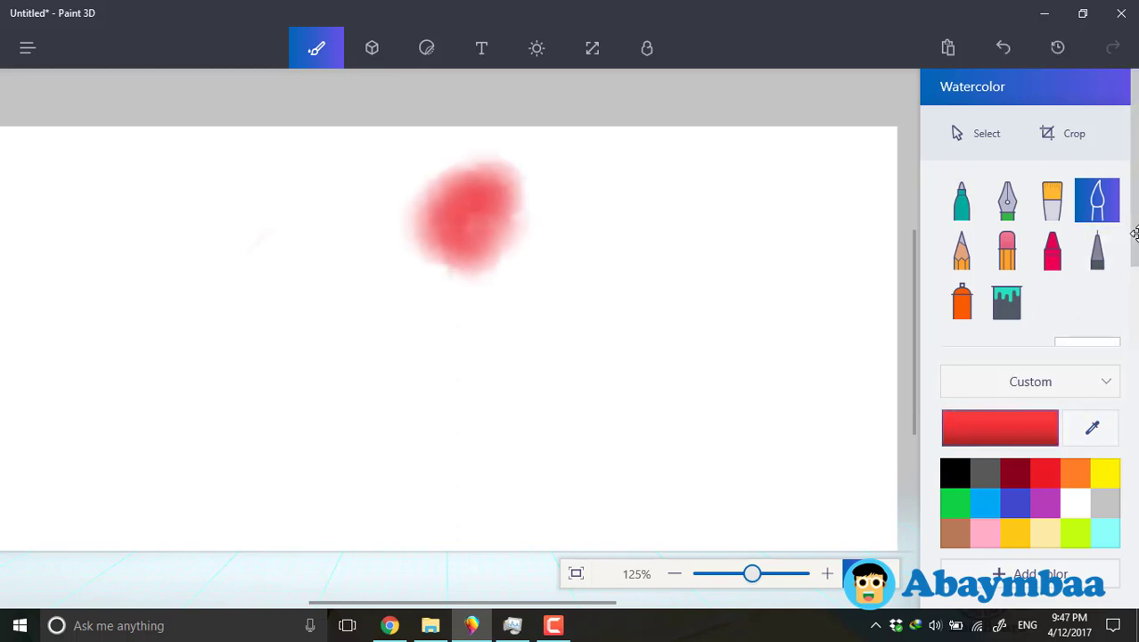
left_click(954, 473)
left_click_drag(621, 233, 622, 241)
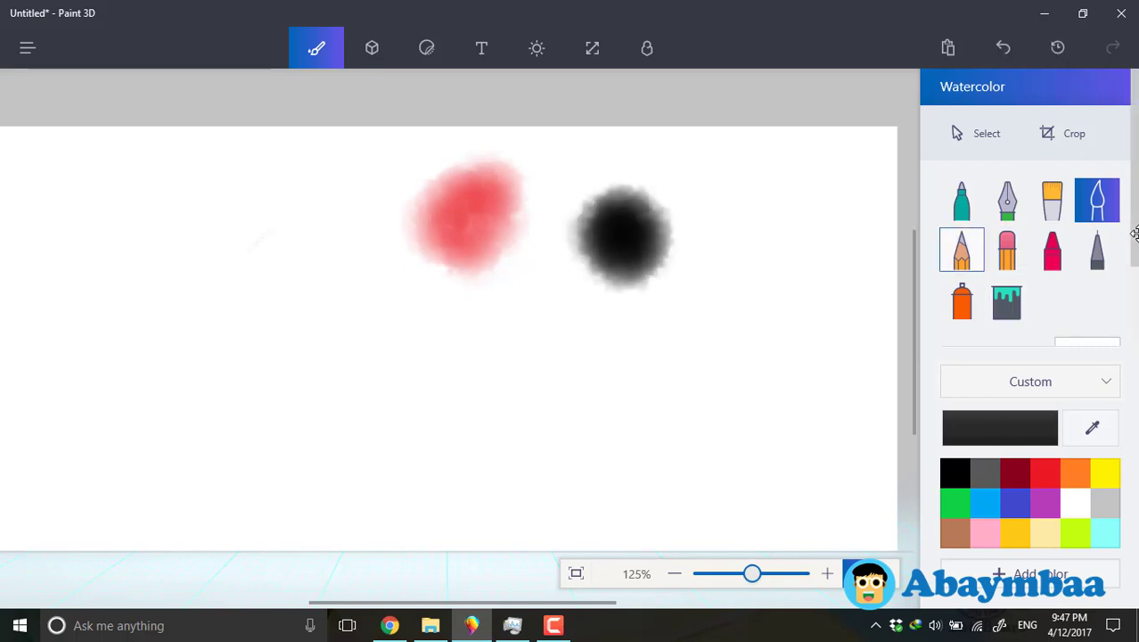
Scribble with the Pencil in black, and scribble again beside it in a pink sampled from the red watercolor spot.
left_click(962, 250)
mouse_move(322, 303)
left_mouse_down()
mouse_move(362, 350)
mouse_move(418, 380)
mouse_move(562, 396)
left_mouse_up()
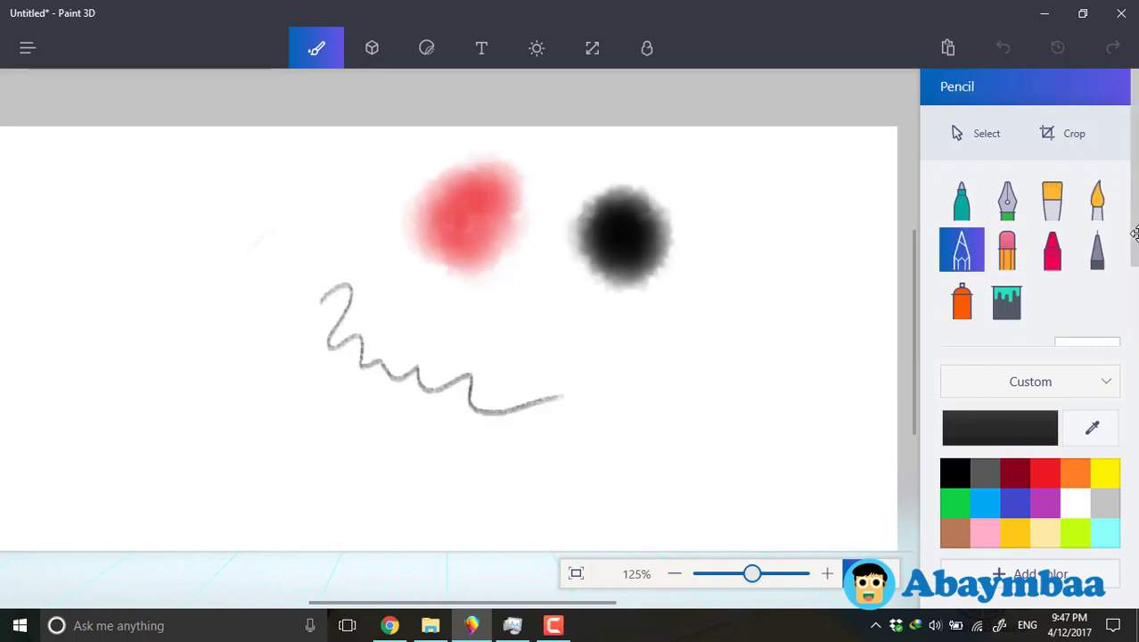
left_click(473, 213)
mouse_move(649, 360)
left_mouse_down()
mouse_move(713, 416)
mouse_move(692, 318)
left_mouse_up()
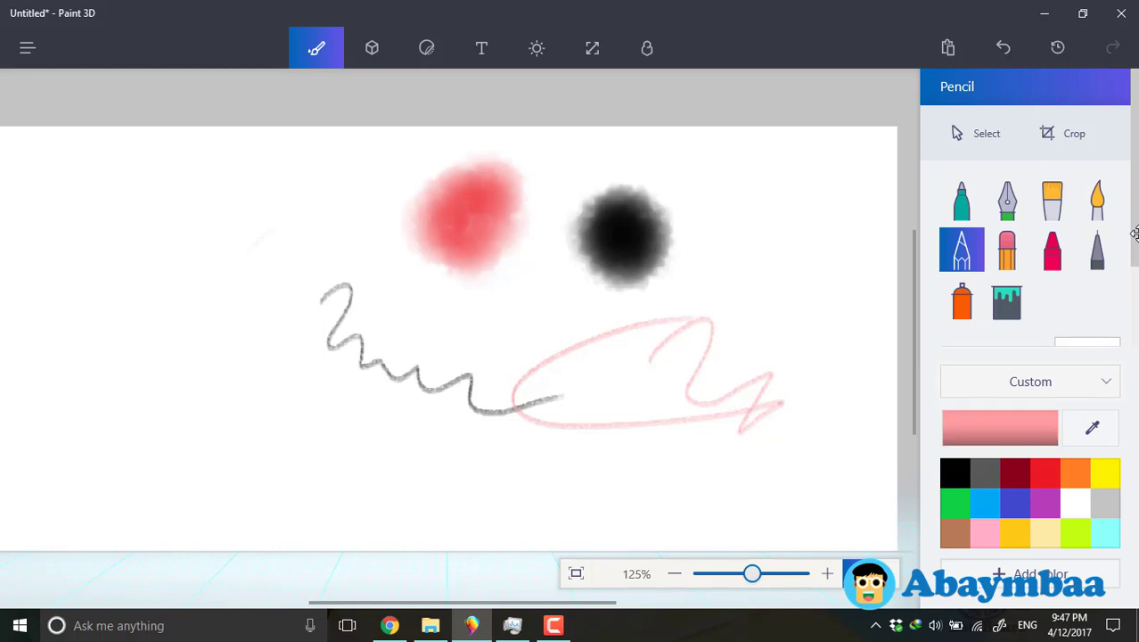
Change the current custom color from pink to a deeper red in the color editor.
left_click(1000, 428)
left_click_drag(497, 180, 454, 282)
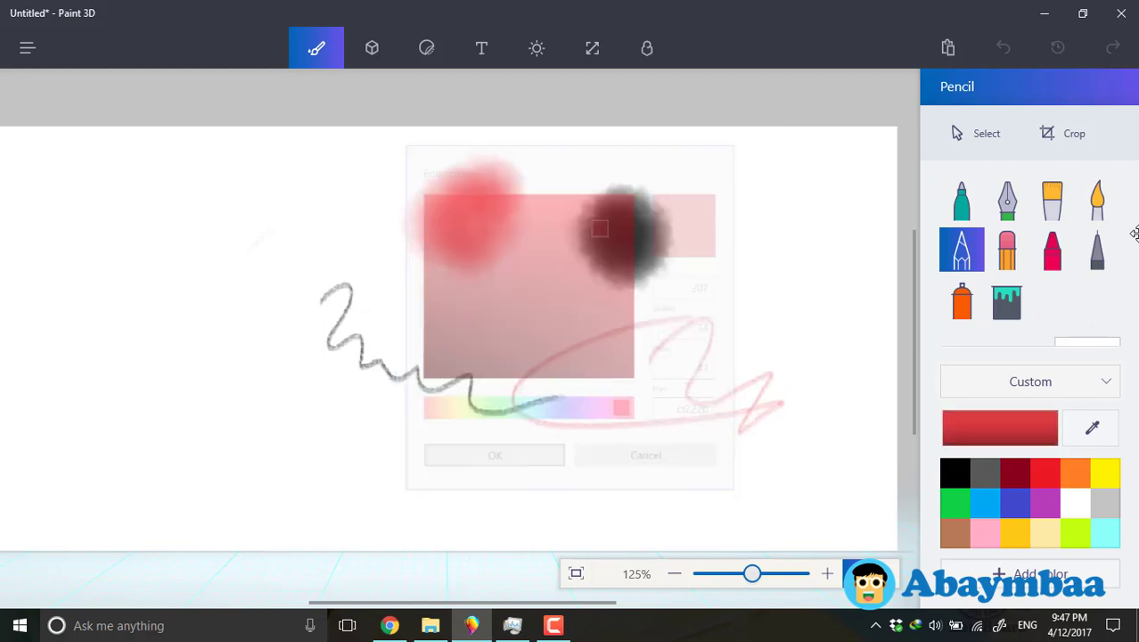
Select everything on the canvas and delete it.
key("ctrl+a")
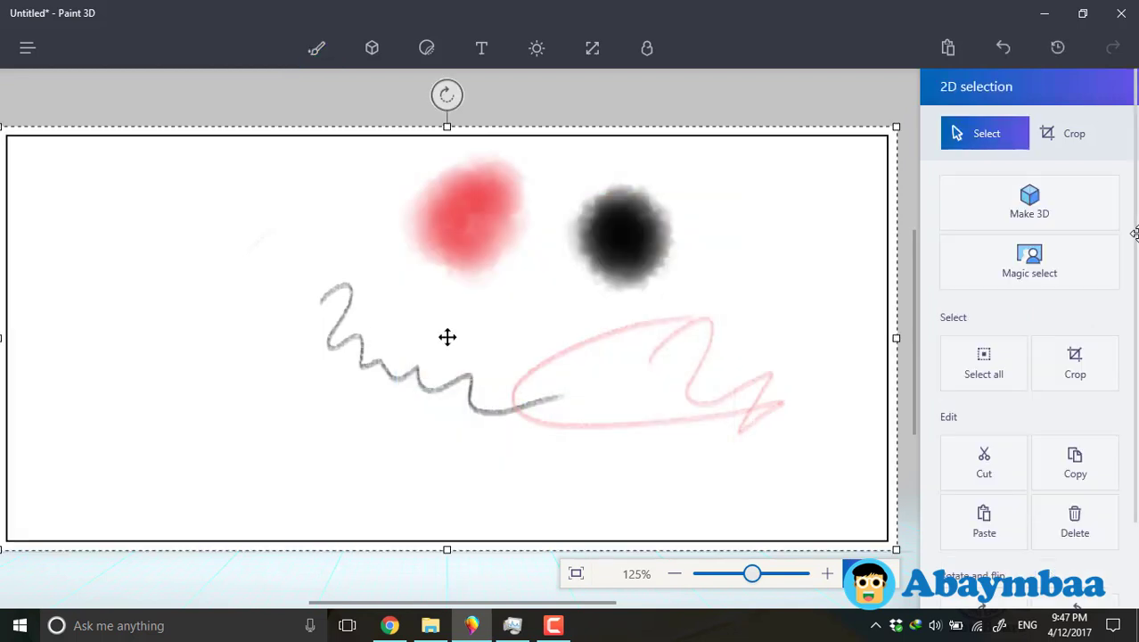
key("Delete")
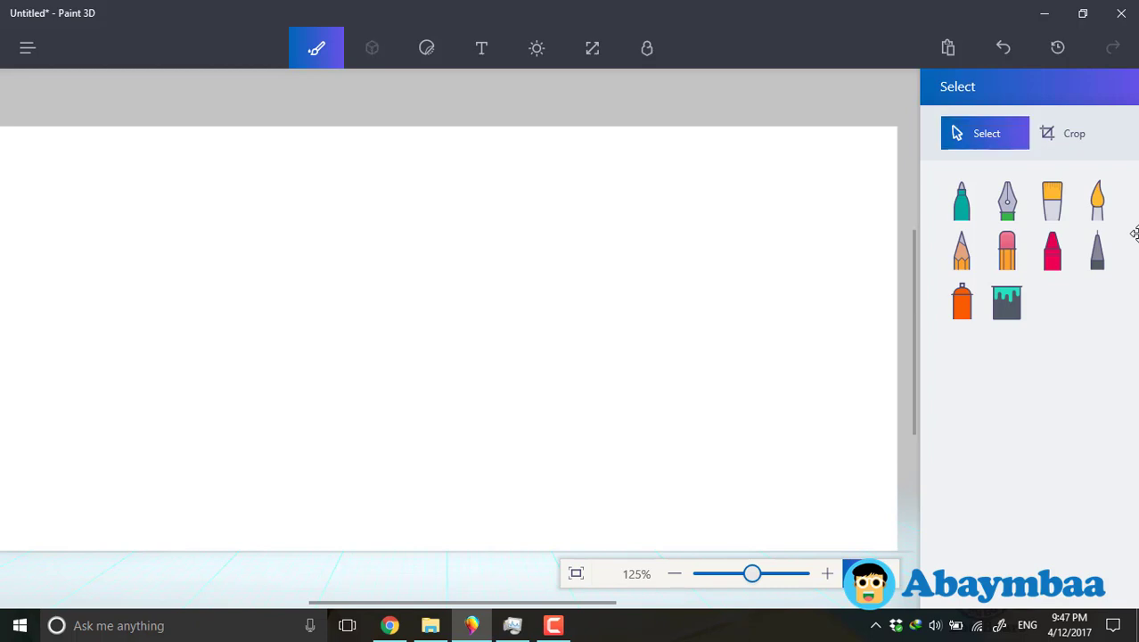
Open the 3D tools and look through the available 3D models and 3D objects.
key("Return")
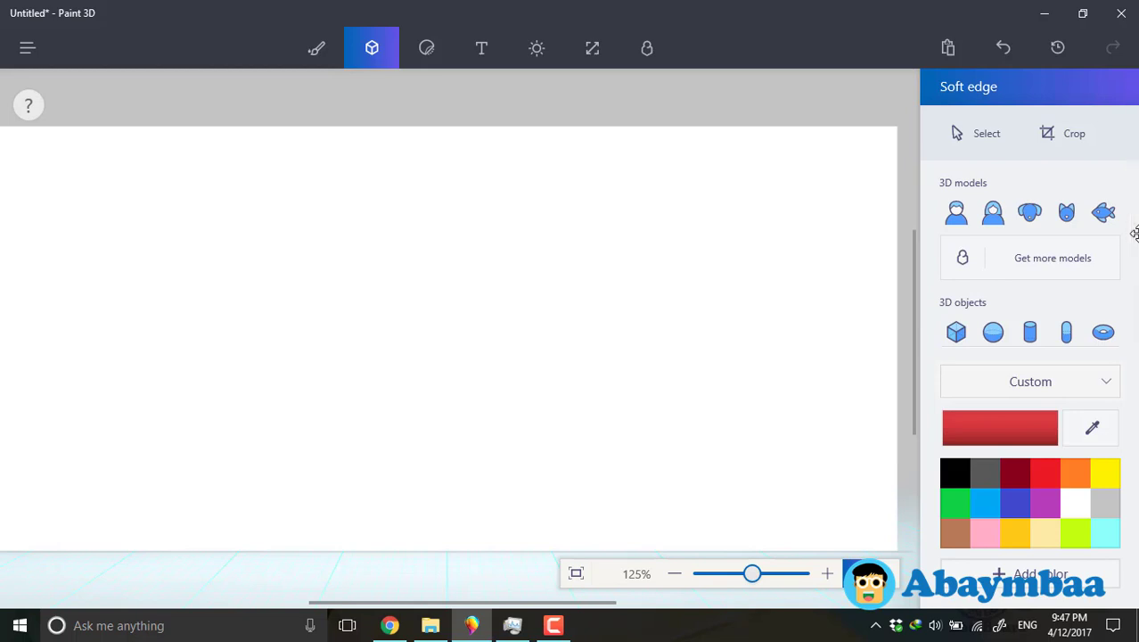
key("Tab")
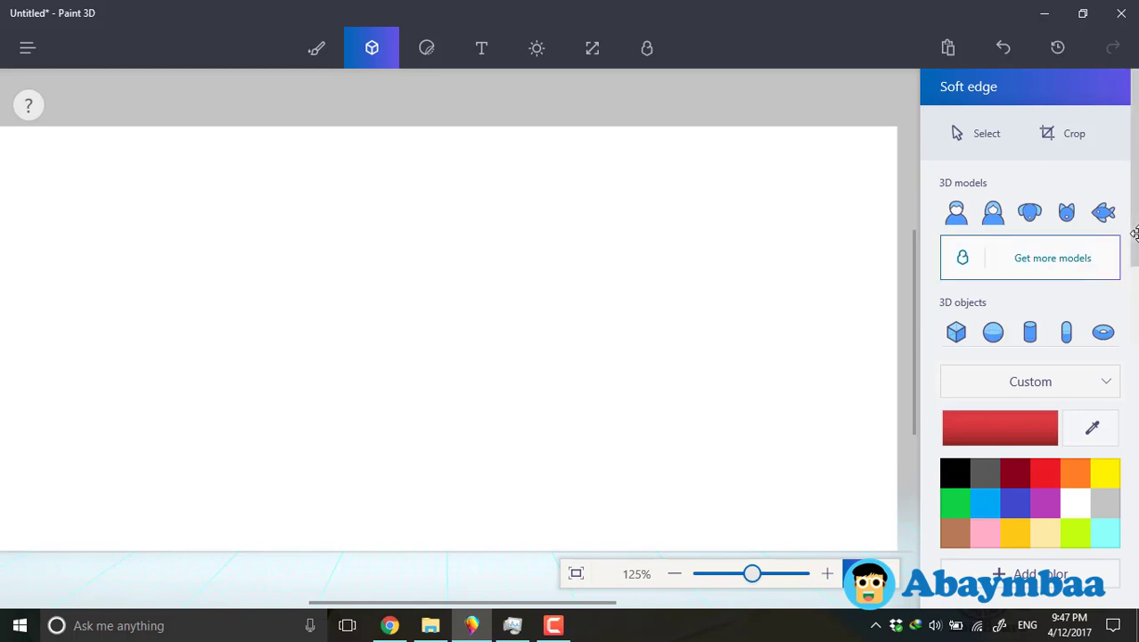
key("shift+Tab")
key("Right")
key("Right")
key("Right")
key("Tab")
key("shift+Tab")
key("Left")
key("Left")
key("Left")
key("Right")
key("Right")
key("Right")
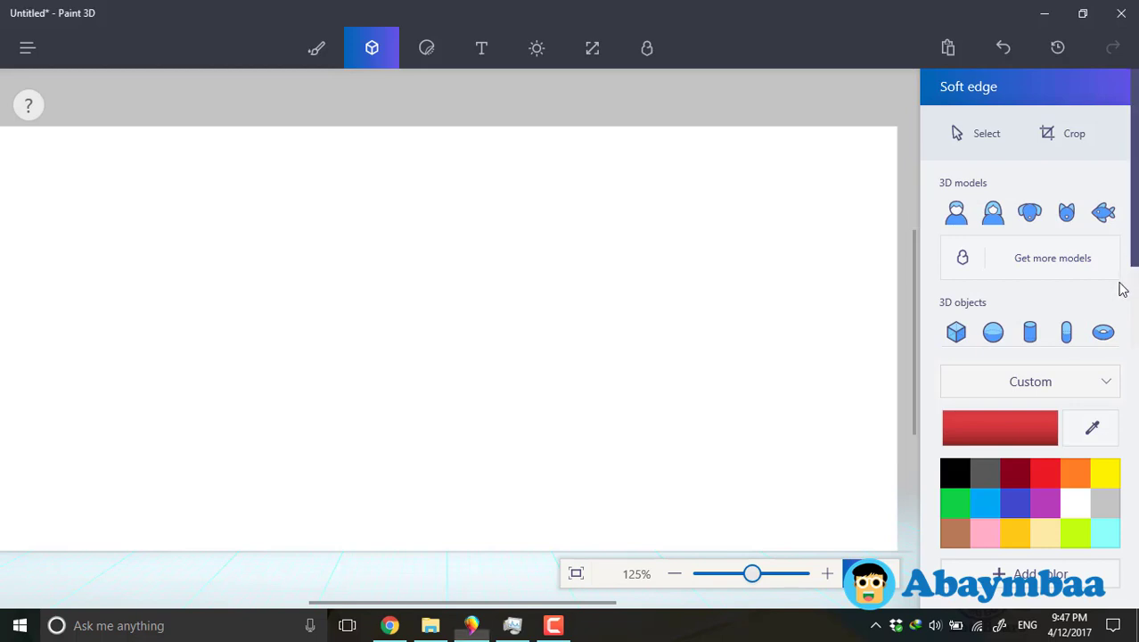
Insert a large red 3D cube in the left part of the canvas.
scroll(1116, 299, "down", 2)
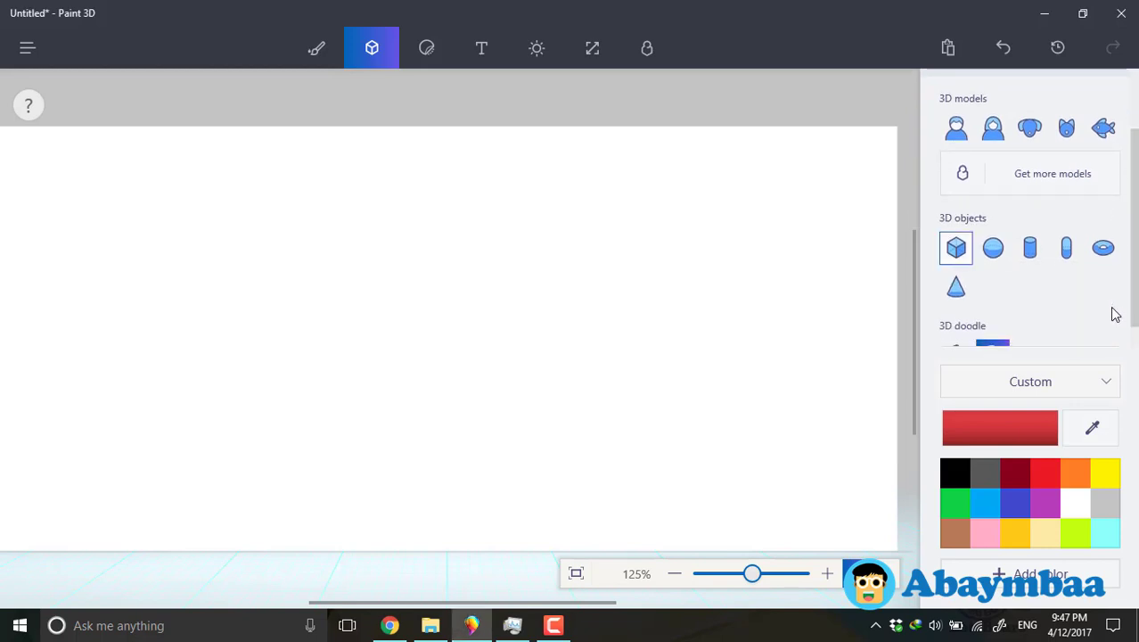
left_click(956, 248)
mouse_move(166, 250)
left_mouse_down()
mouse_move(185, 283)
mouse_move(332, 398)
mouse_move(325, 409)
left_mouse_up()
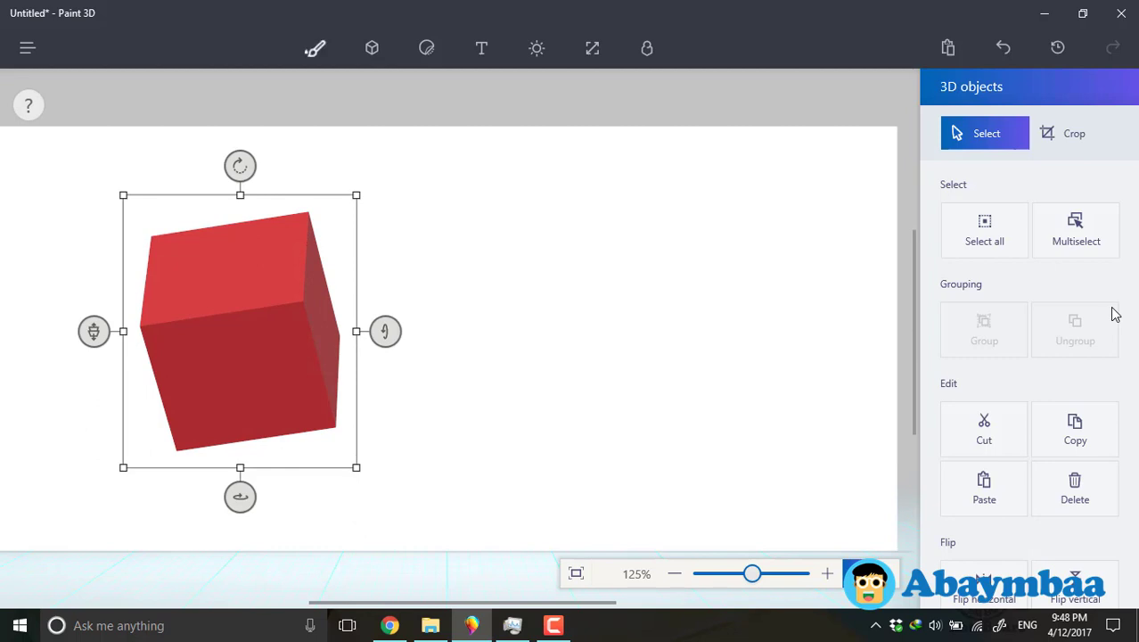
Paint a yellow patch on the red cube's top face with the Oil brush.
key("Escape")
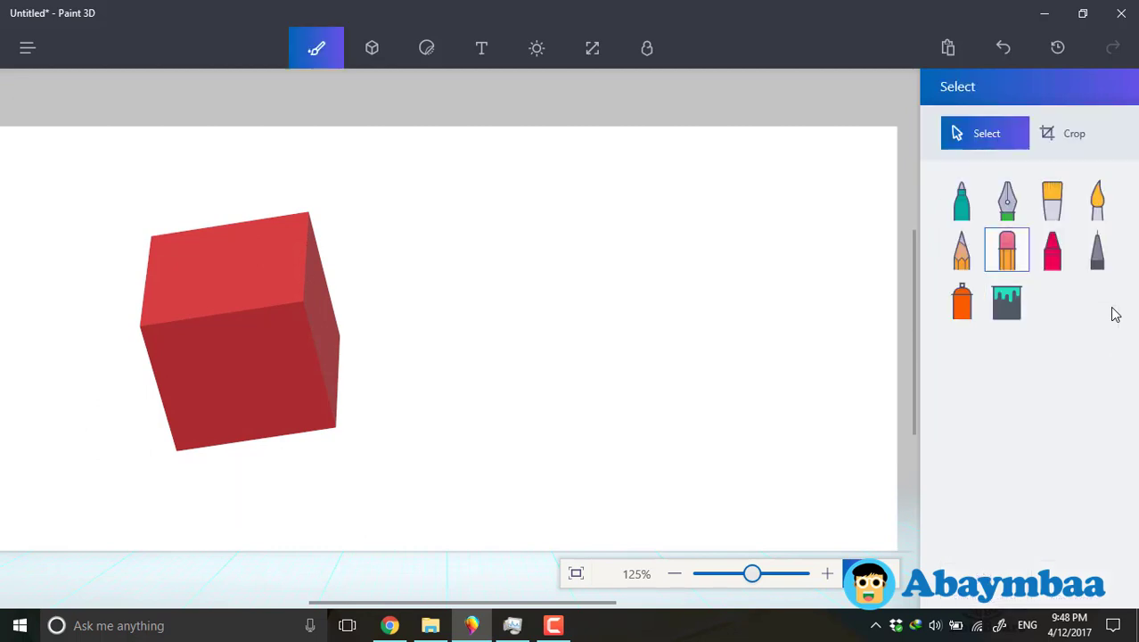
key("Left")
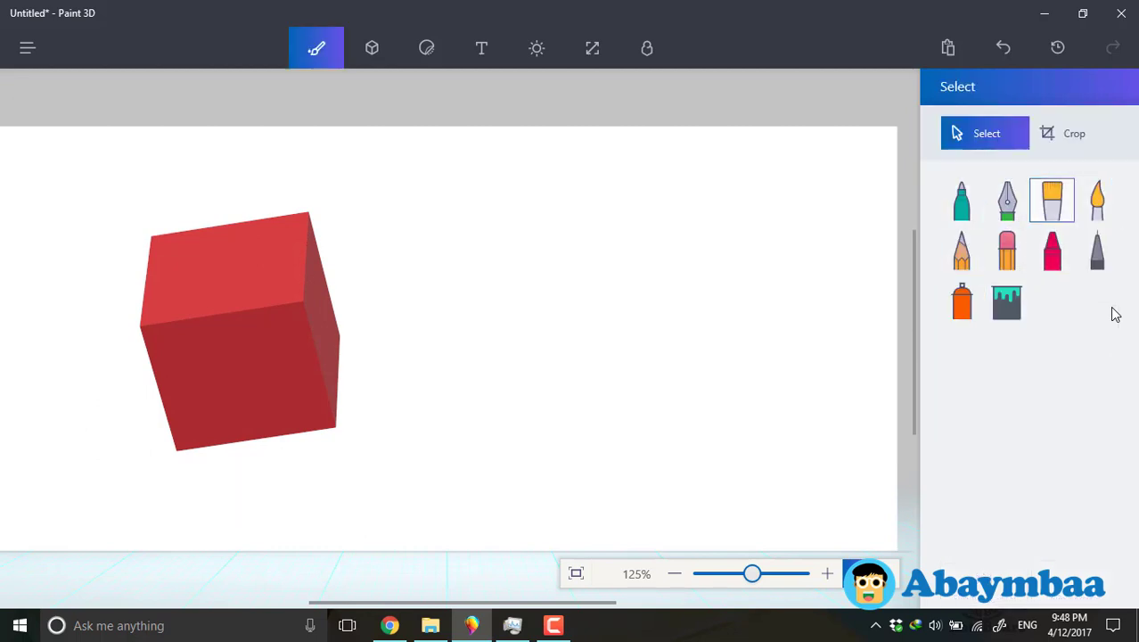
left_click(1052, 200)
left_click(1105, 473)
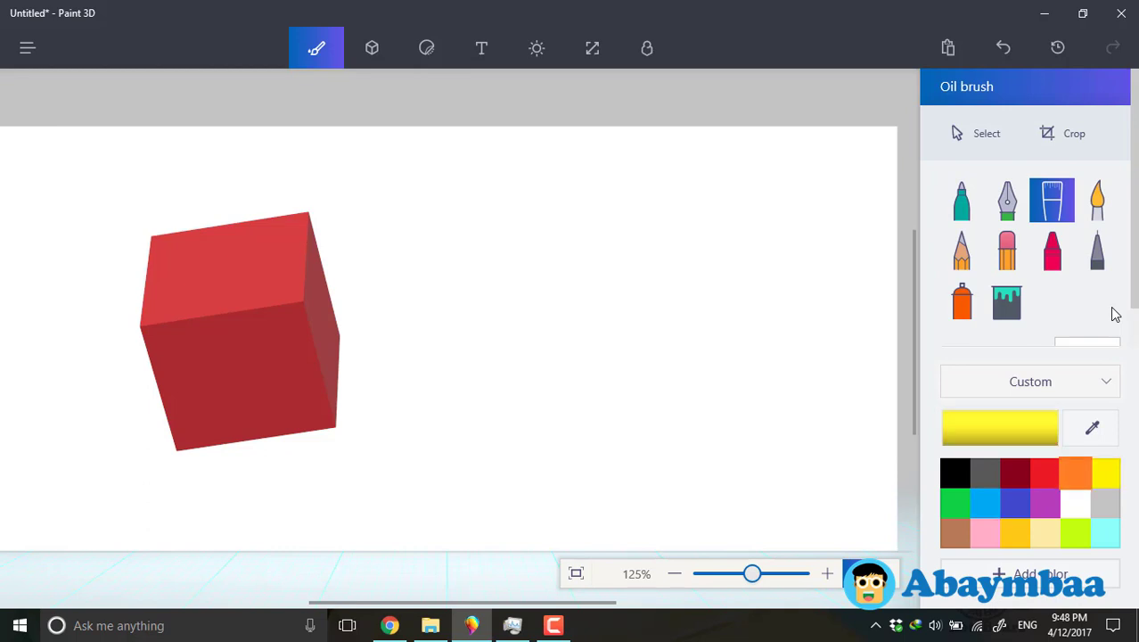
mouse_move(178, 262)
left_mouse_down()
mouse_move(193, 253)
mouse_move(207, 269)
mouse_move(230, 266)
left_mouse_up()
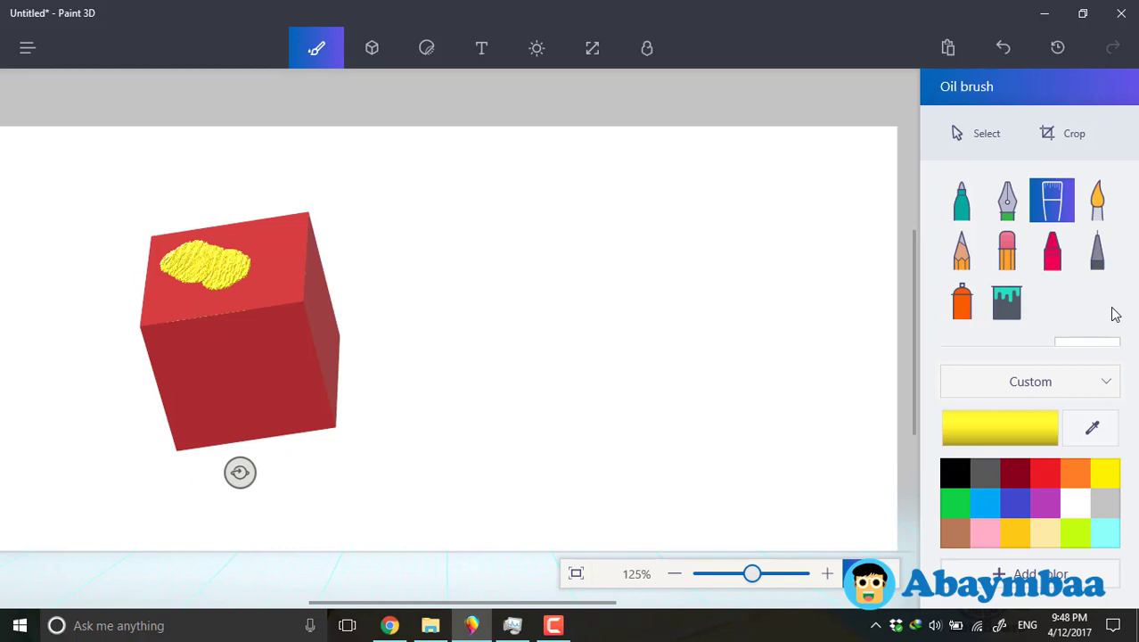
Select the painted cube and tilt it slightly forward to expose more of its top face.
left_click(985, 133)
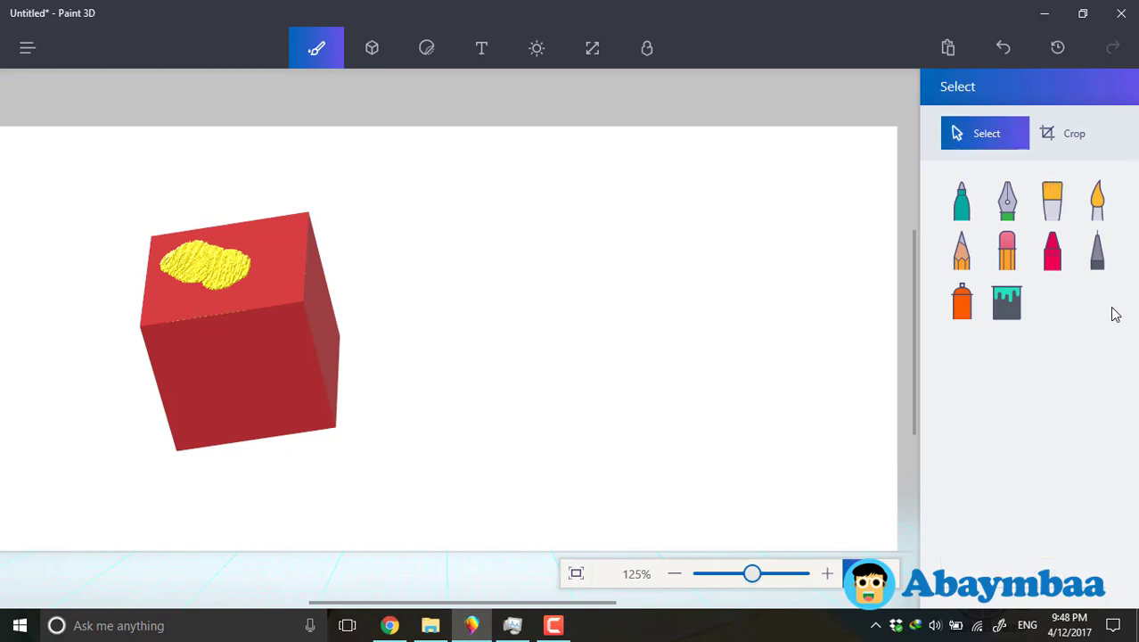
left_click(240, 331)
mouse_move(385, 331)
left_mouse_down()
mouse_move(385, 249)
mouse_move(385, 416)
mouse_move(384, 290)
mouse_move(385, 330)
left_mouse_up()
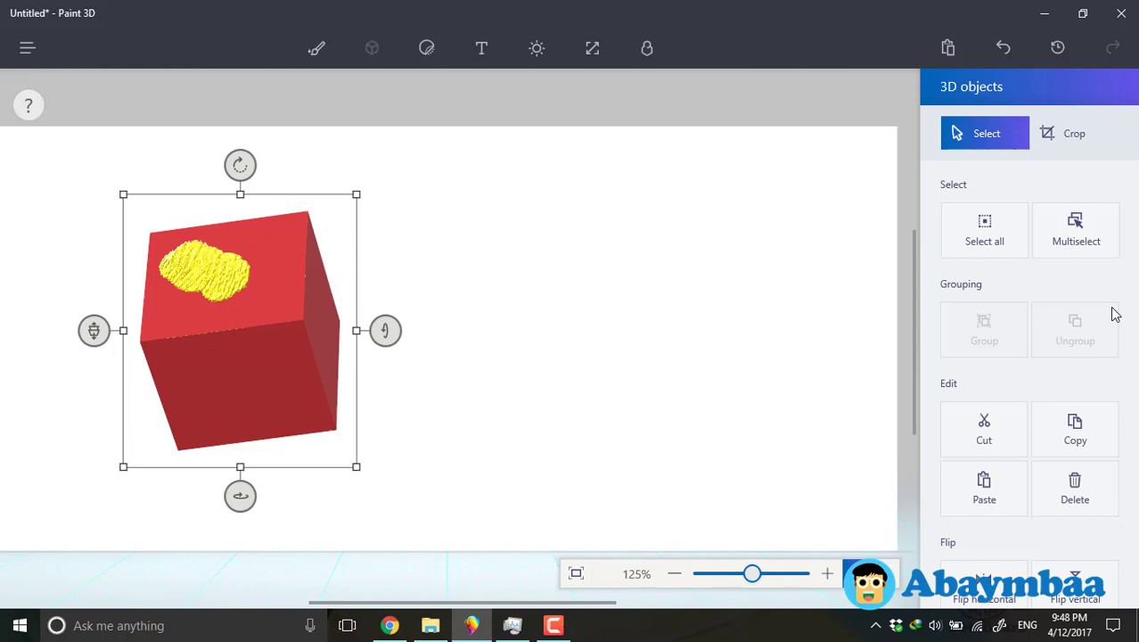
Insert a large yellow 3D dog model beside the cube and leave it selected.
left_click(371, 47)
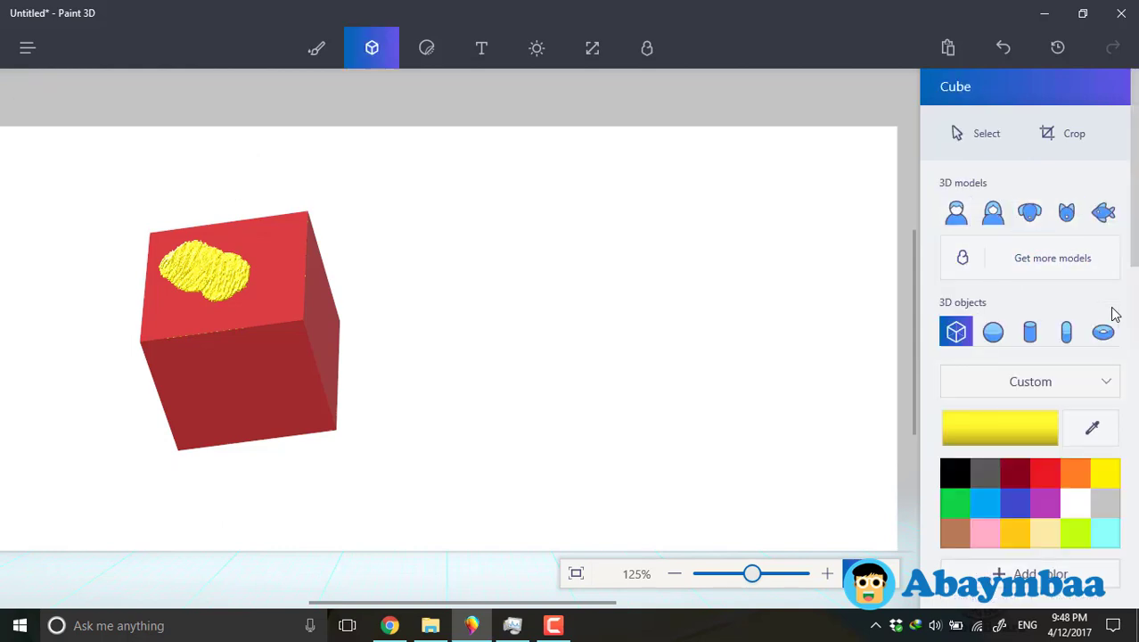
key("Return")
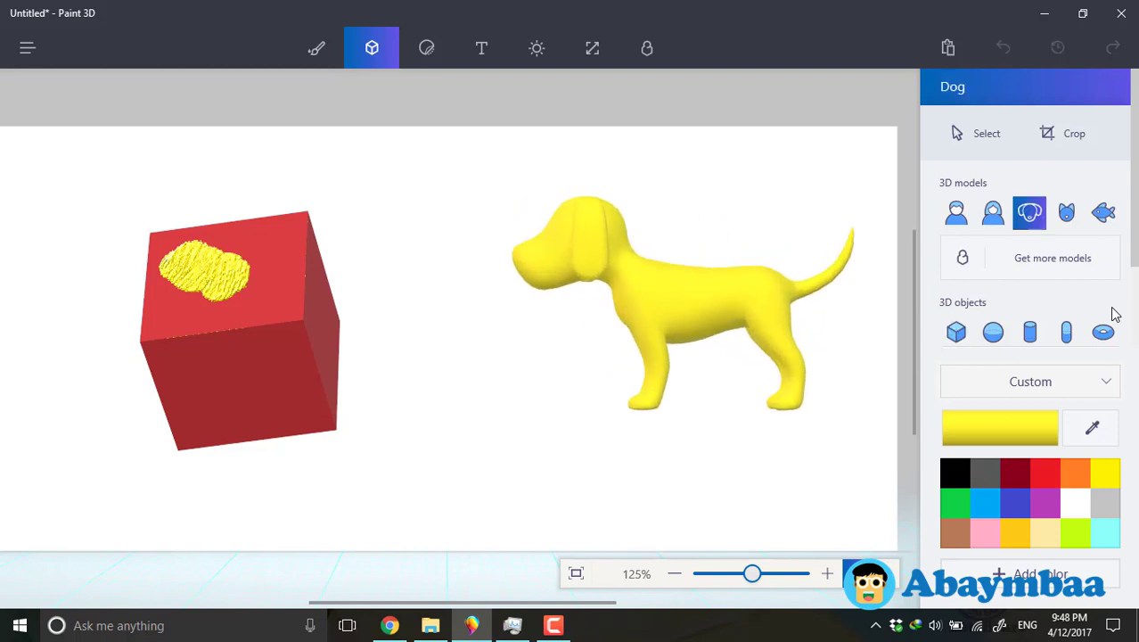
left_click_drag(856, 466, 808, 255)
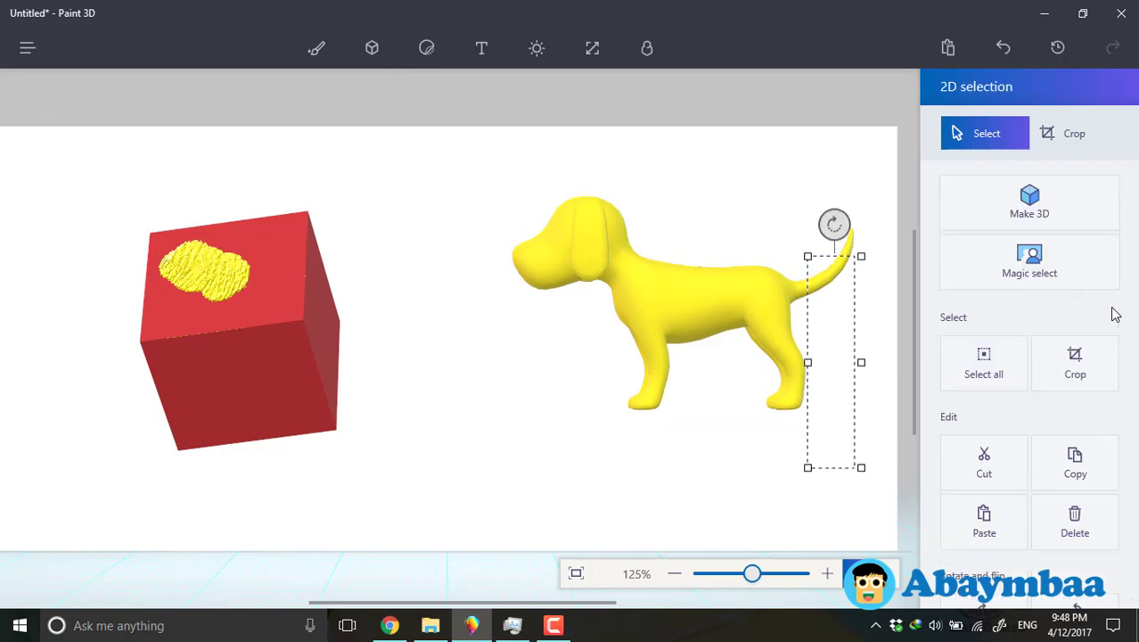
key("Escape")
key("ctrl+z")
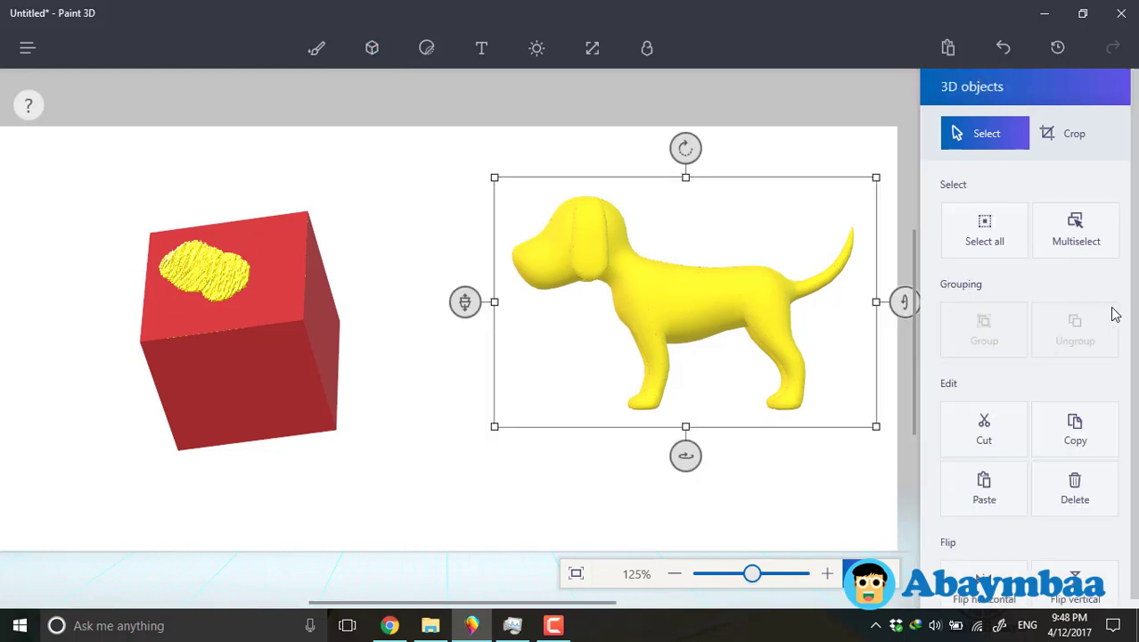
Rotate the dog so it faces the viewer, and tilt its head downward.
mouse_move(685, 455)
left_mouse_down()
mouse_move(852, 455)
mouse_move(838, 455)
left_mouse_up()
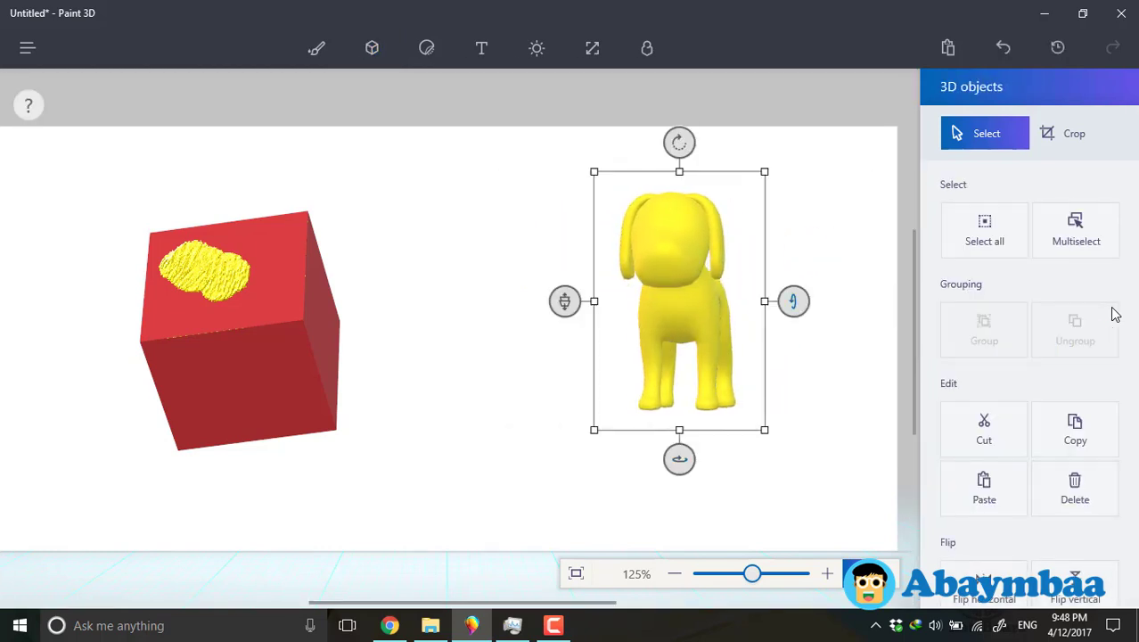
left_click_drag(793, 300, 792, 343)
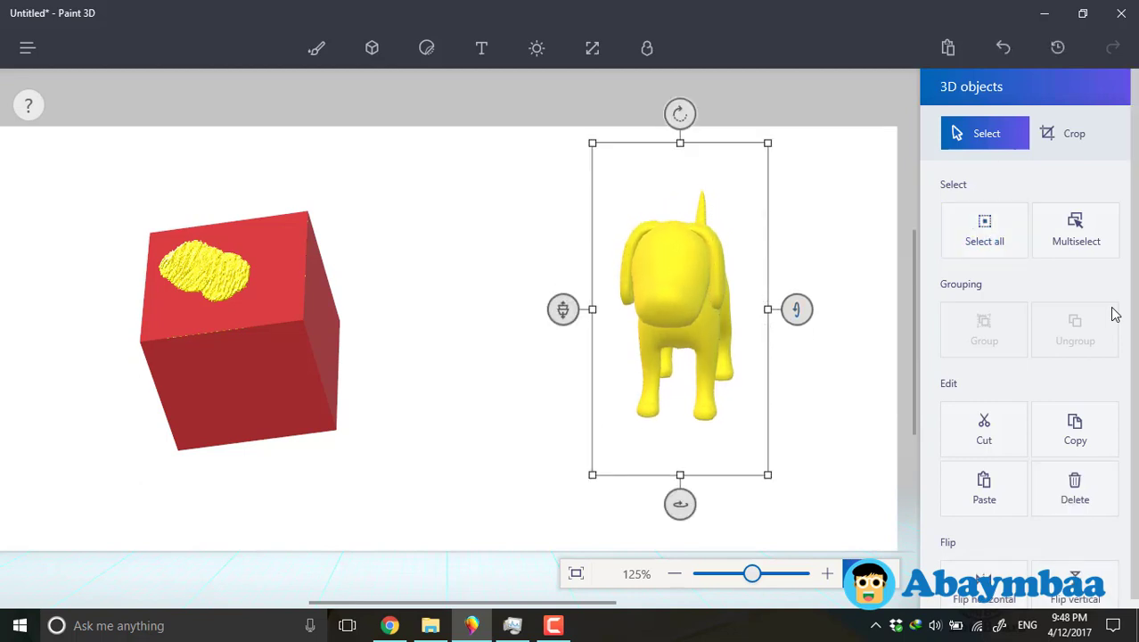
Flip the dog horizontally and vertically several times, ending upright with its tail mirrored to the other side.
left_click(984, 585)
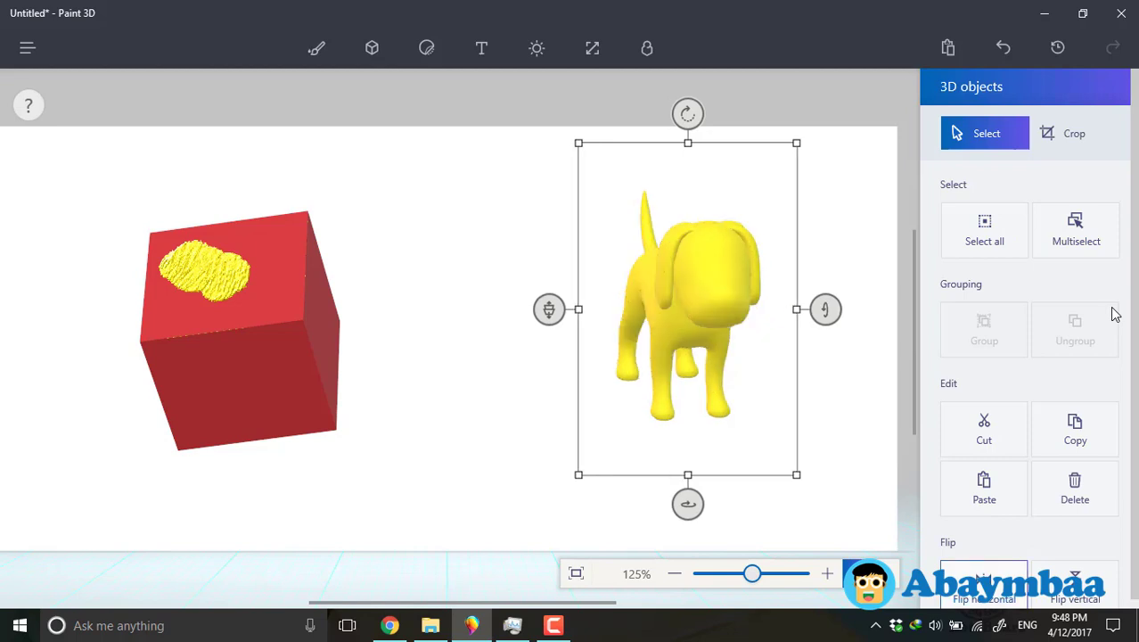
left_click(984, 584)
left_click(984, 585)
left_click(984, 585)
left_click(984, 585)
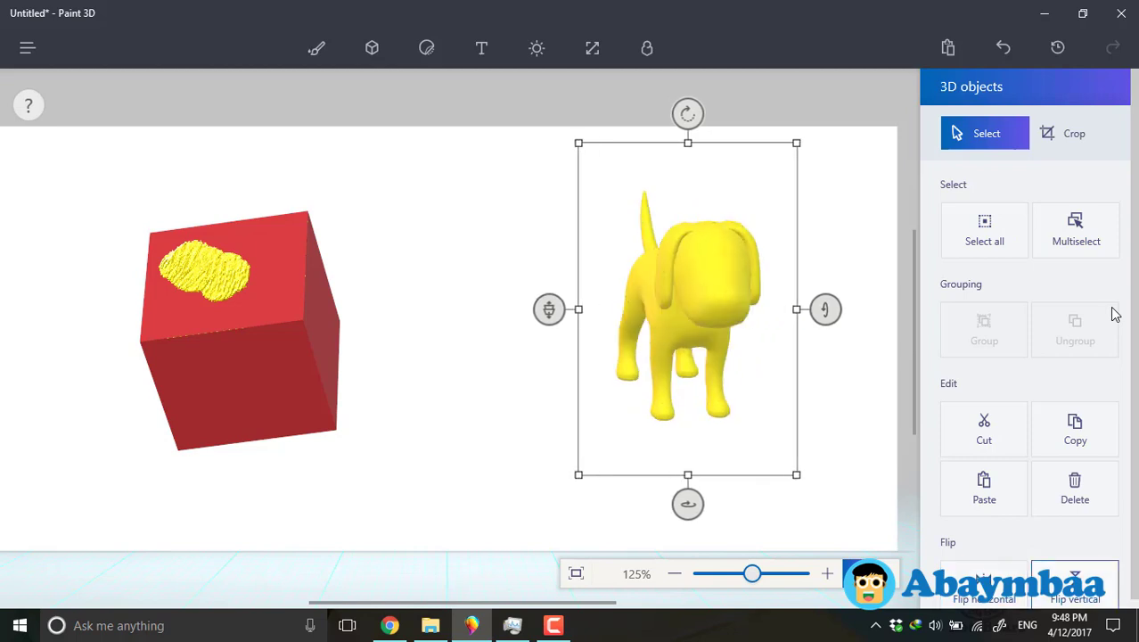
left_click(1075, 585)
left_click(1075, 585)
left_click(1075, 585)
left_click(1075, 584)
scroll(1132, 410, "down", 1)
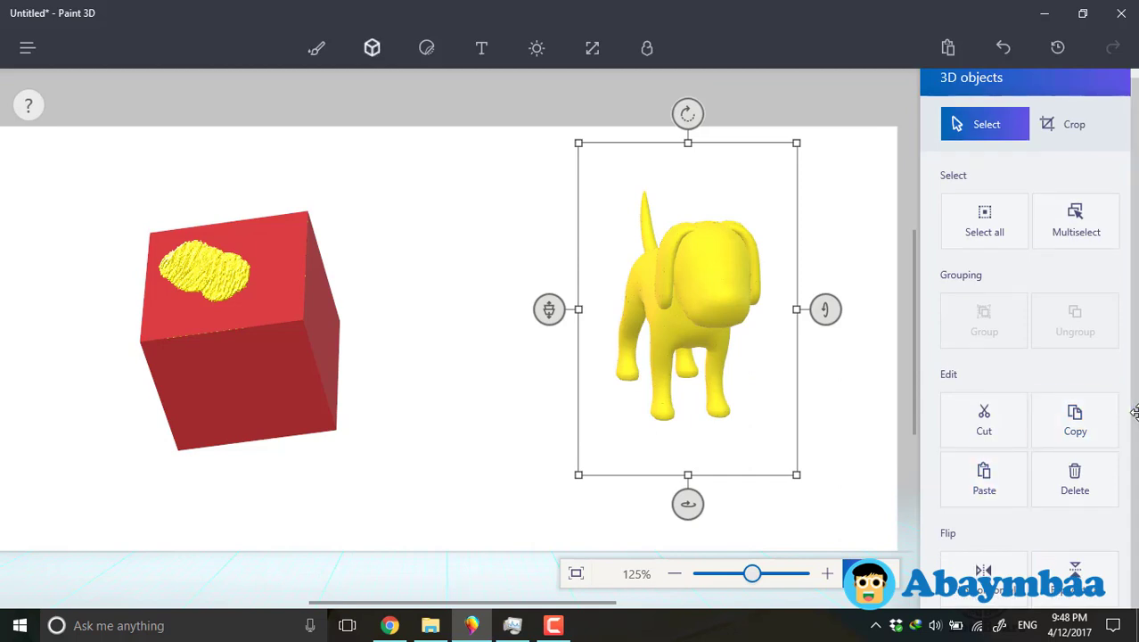
Draw an unfilled 2D circle with a solid black 2px outline between the cube and the dog.
left_click(426, 48)
left_click(426, 48)
key("Return")
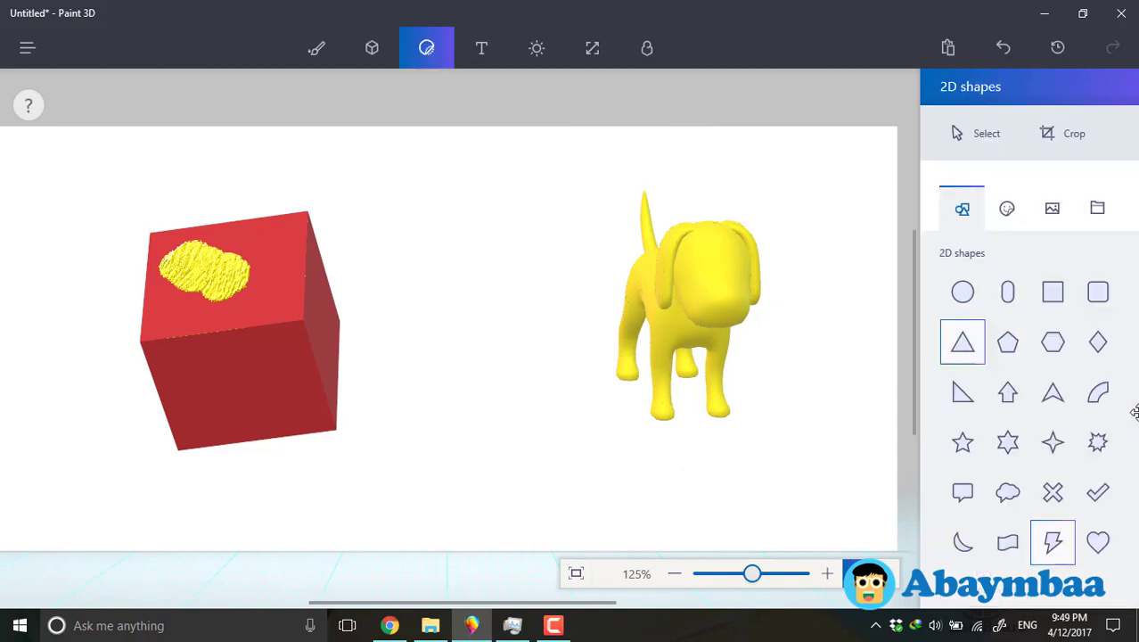
left_click(962, 291)
left_click_drag(443, 234, 573, 361)
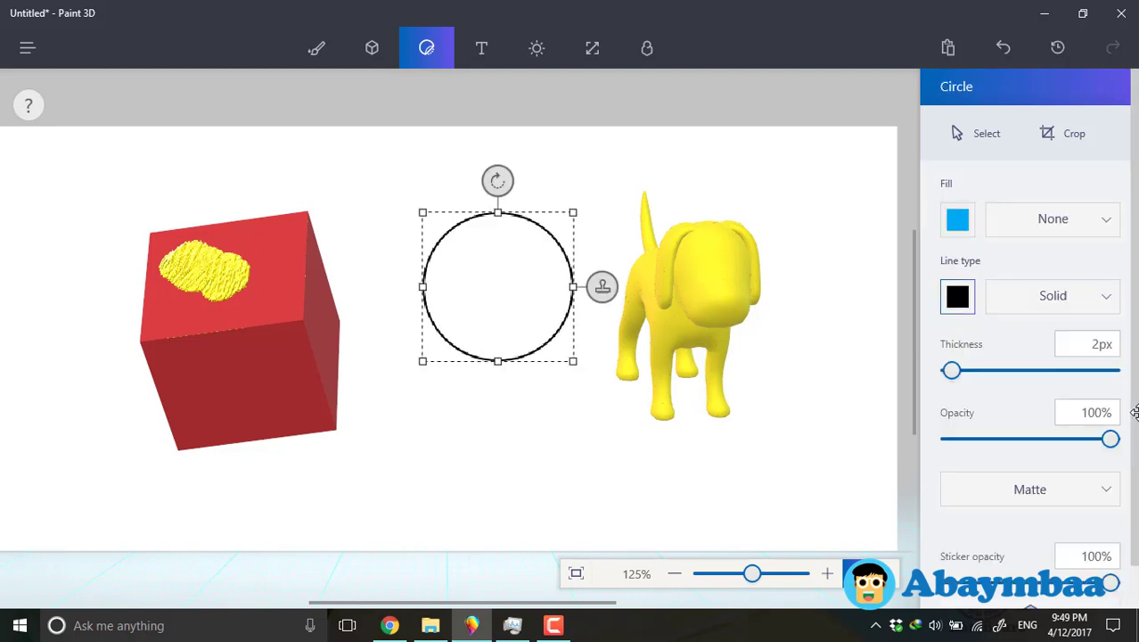
left_click(829, 312)
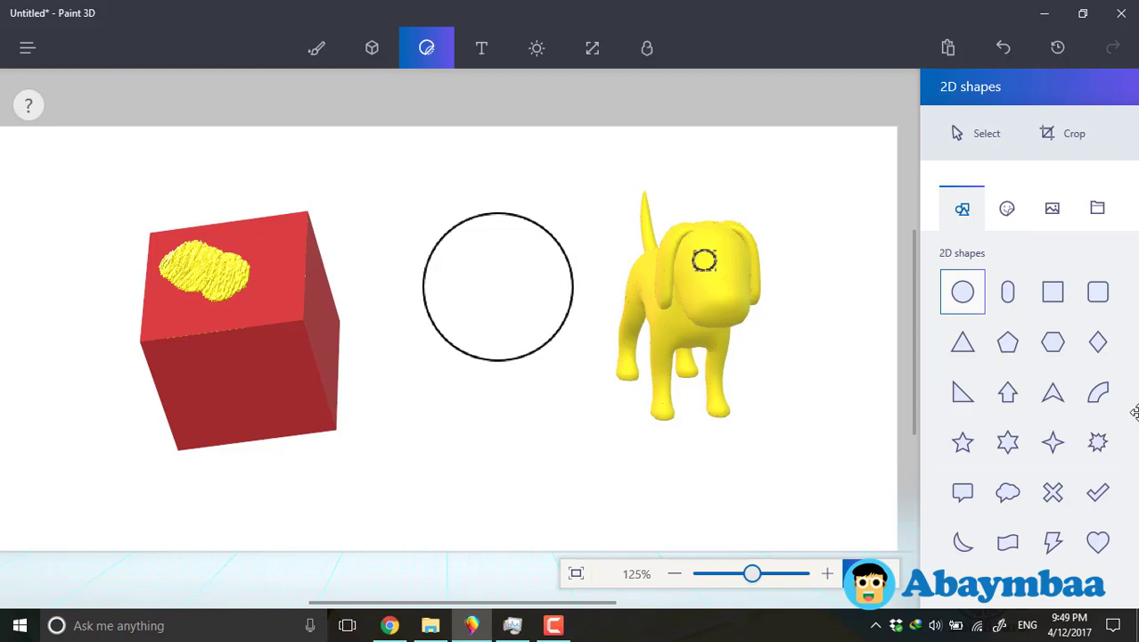
Place a small black circle outline on the dog's face as one eye and stamp a second for the other eye.
left_click_drag(715, 271, 718, 279)
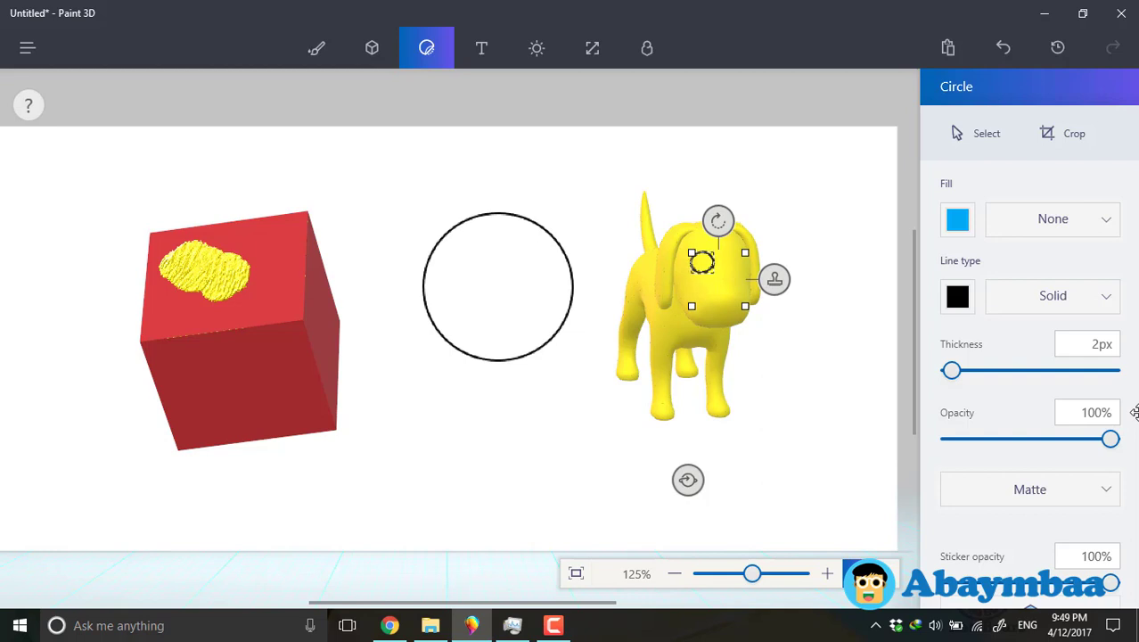
key("Delete")
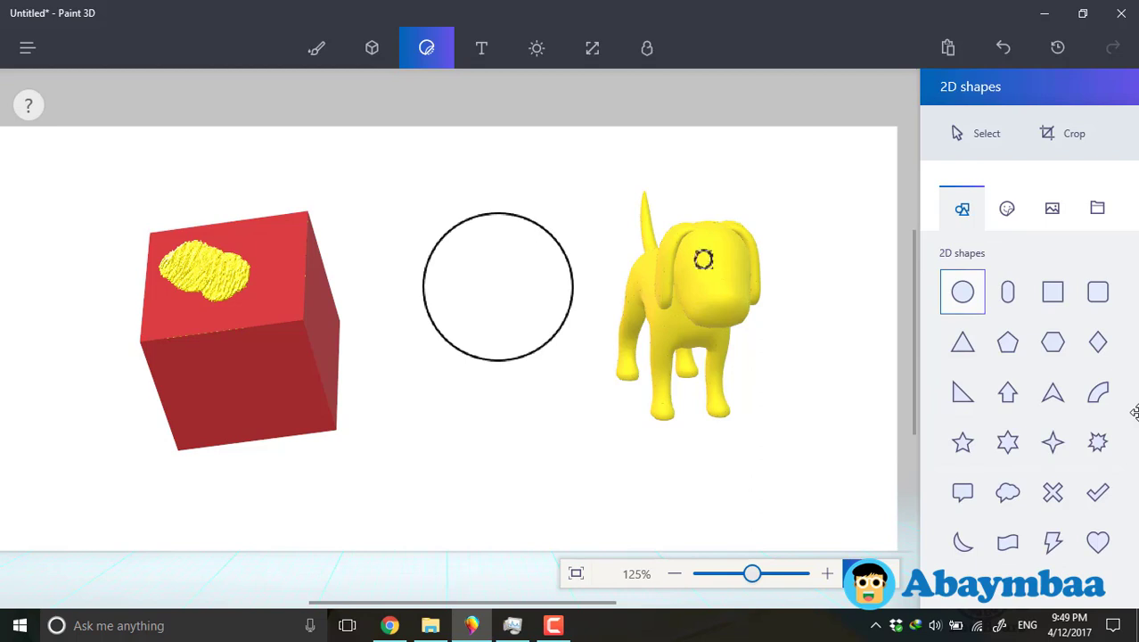
left_click_drag(713, 268, 718, 273)
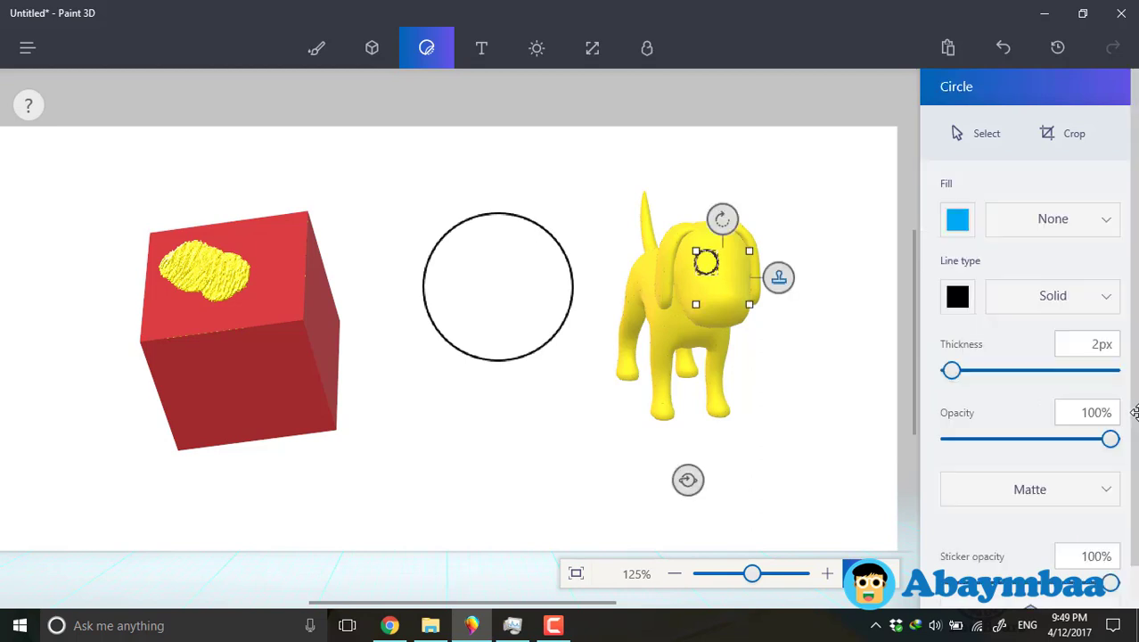
left_click(778, 277)
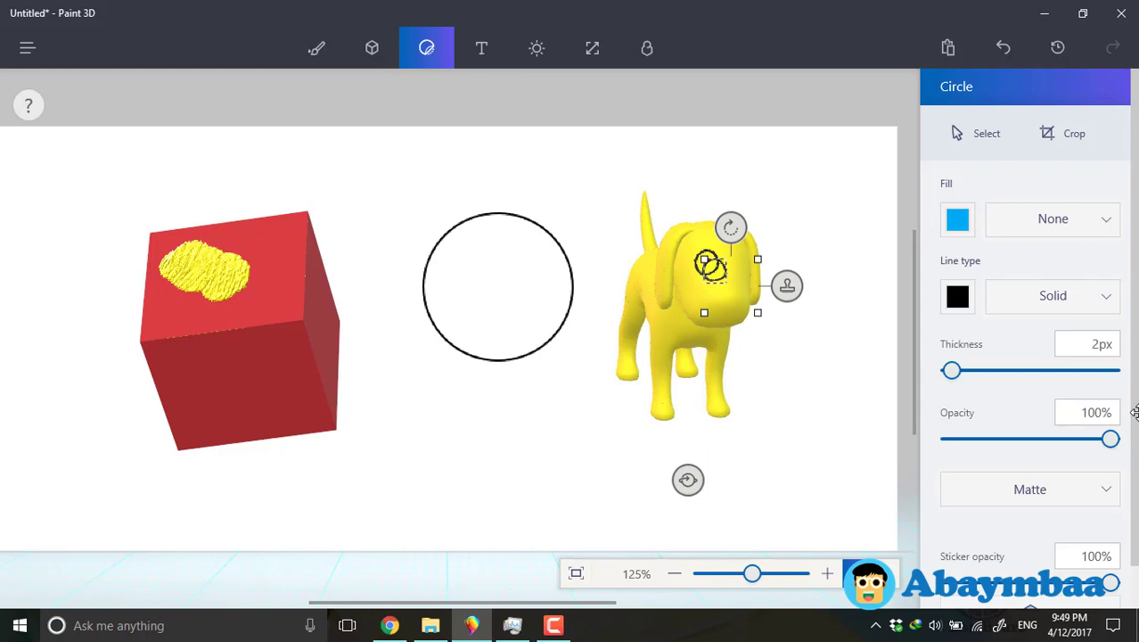
left_click_drag(715, 271, 737, 264)
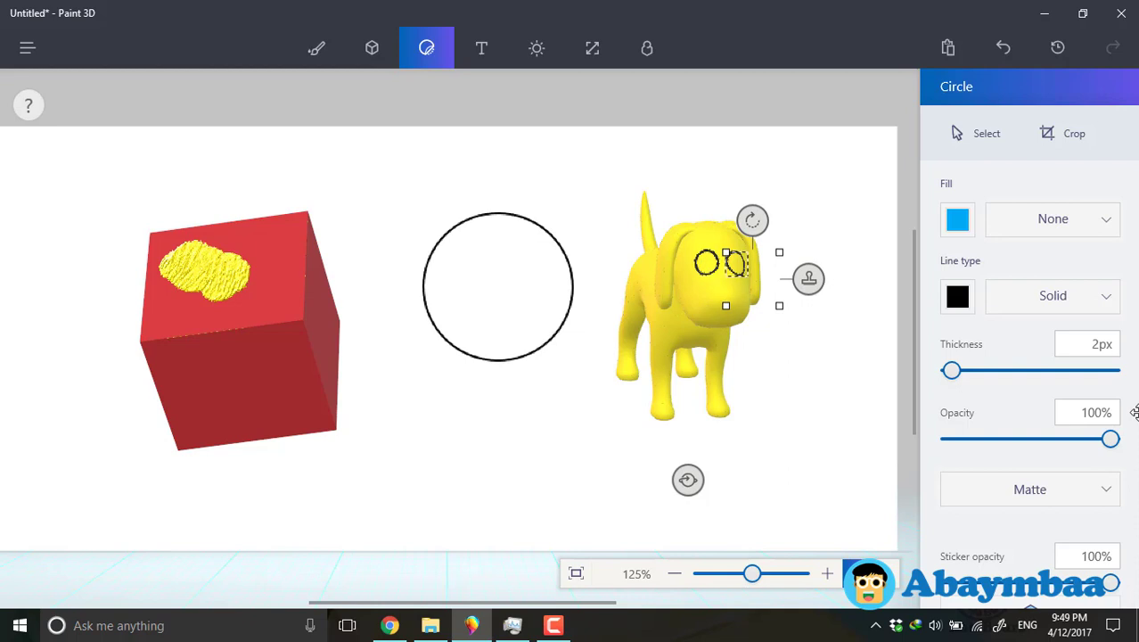
left_click(831, 375)
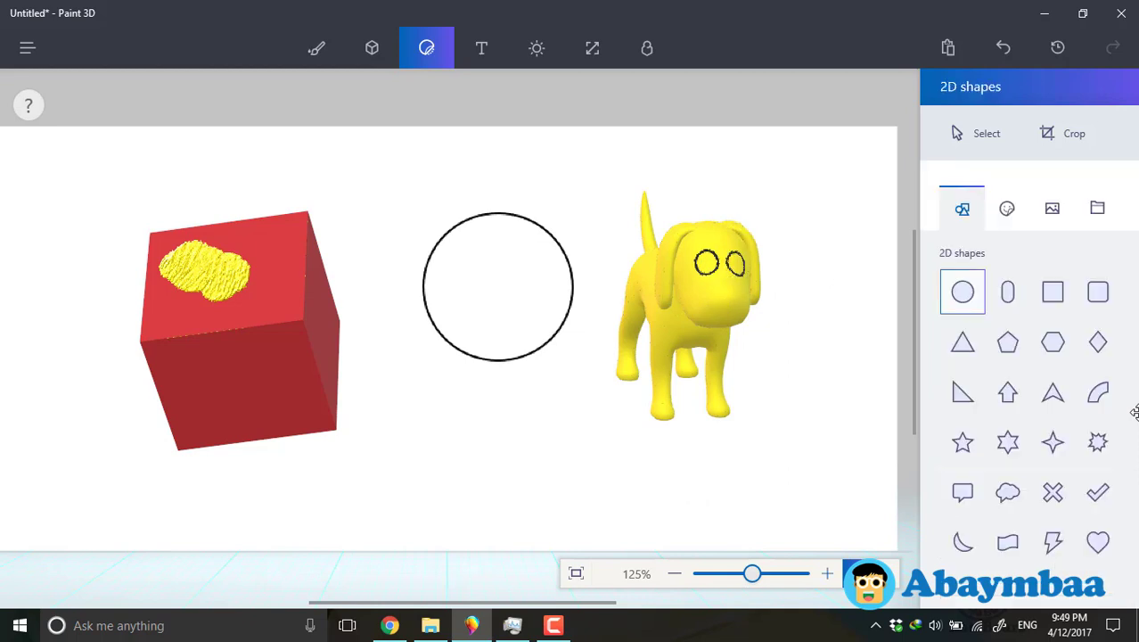
Examine the large circle's outline up close at 600% zoom, and return to a 150% overall view.
scroll(460, 337, "up", 2)
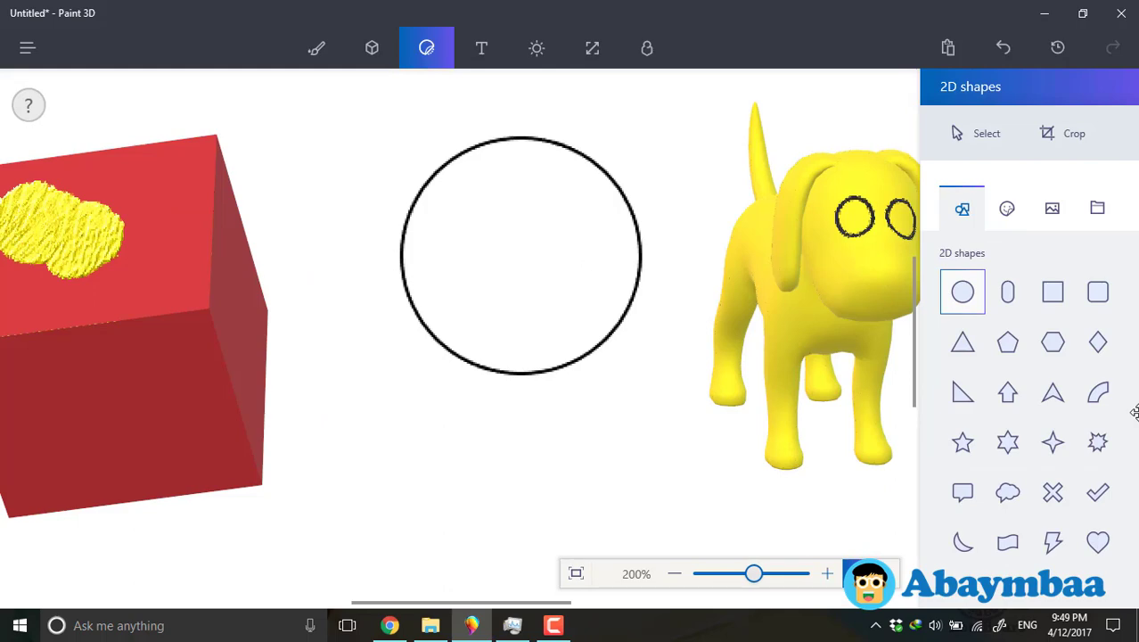
key("ctrl+plus")
key("ctrl+plus")
key("ctrl+plus")
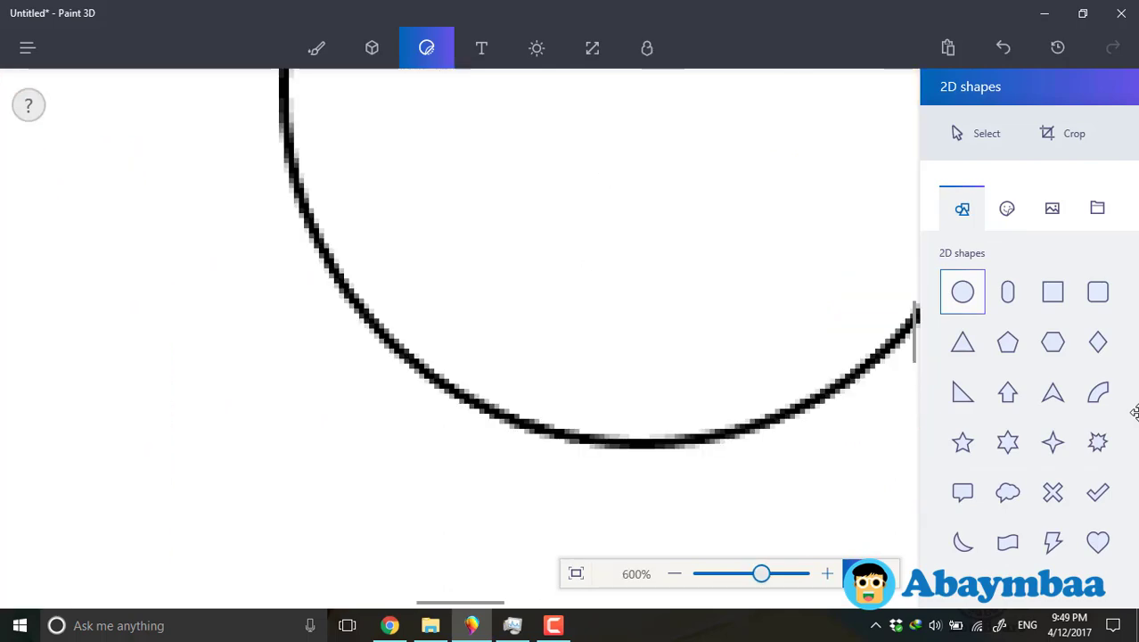
key("ctrl+minus")
key("ctrl+minus")
key("ctrl+minus")
key("ctrl+minus")
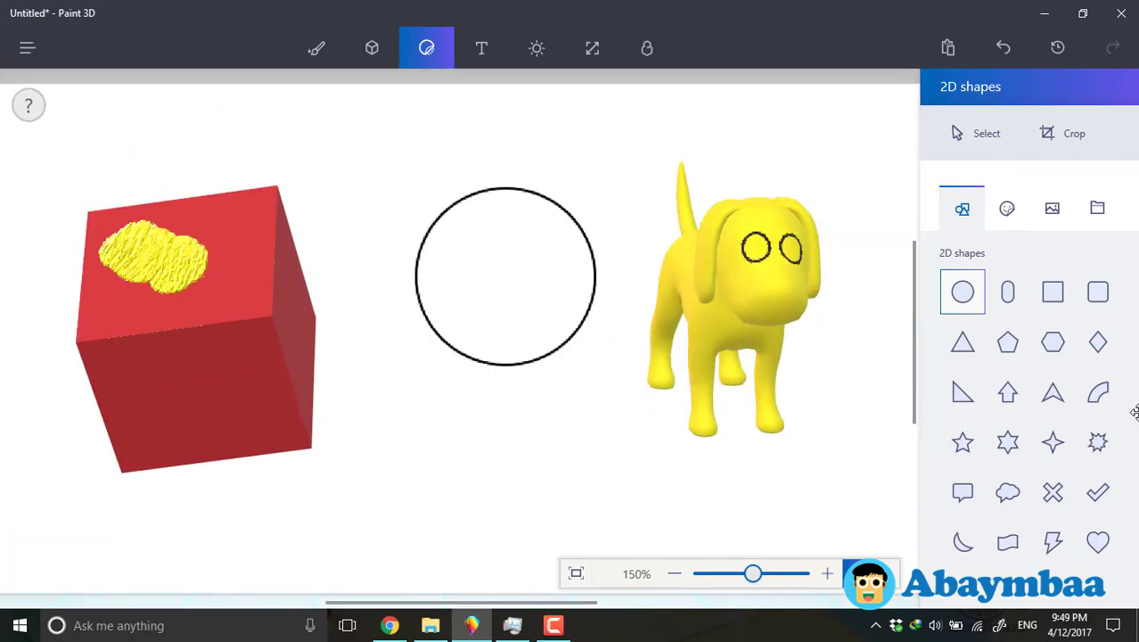
Paint black pupils inside both of the dog's eye circles with the Watercolor brush at 16px thickness.
mouse_move(810, 264)
left_mouse_down()
mouse_move(738, 347)
mouse_move(770, 312)
left_mouse_up()
key("Delete")
left_click(317, 48)
left_click(1097, 201)
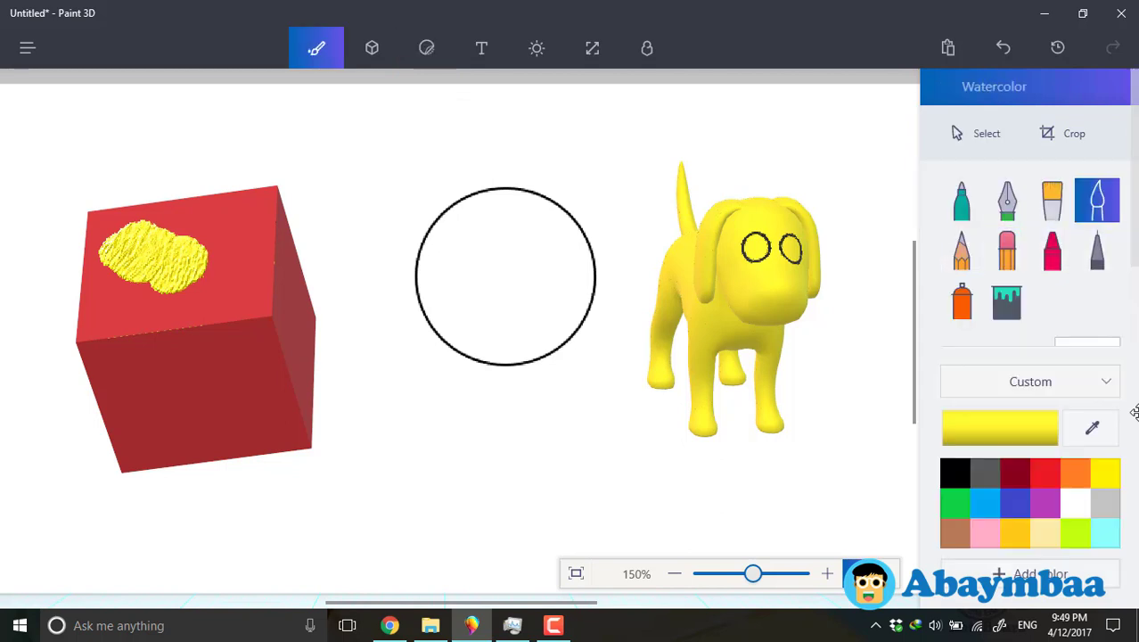
left_click_drag(754, 246, 758, 248)
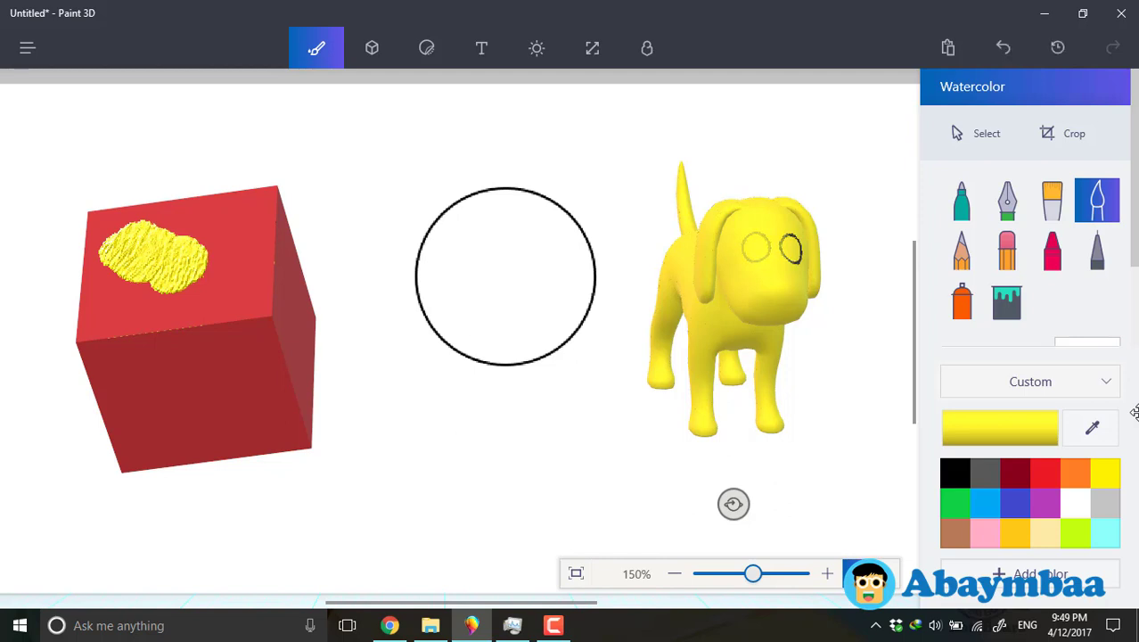
key("ctrl+y")
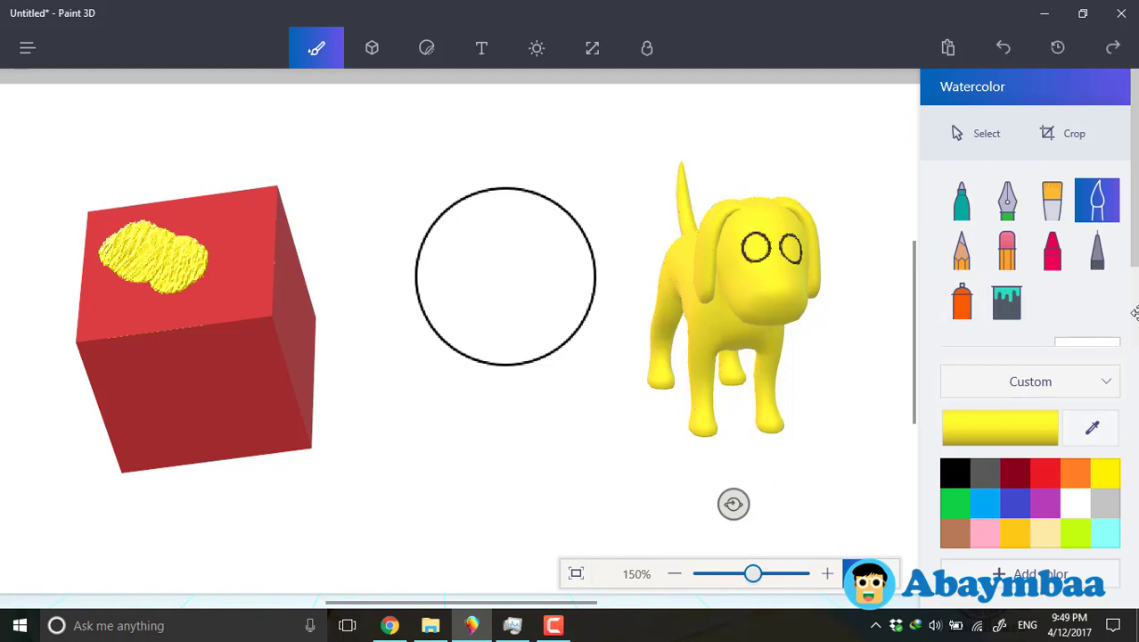
left_click_drag(1133, 258, 1130, 343)
left_click_drag(1005, 264, 961, 265)
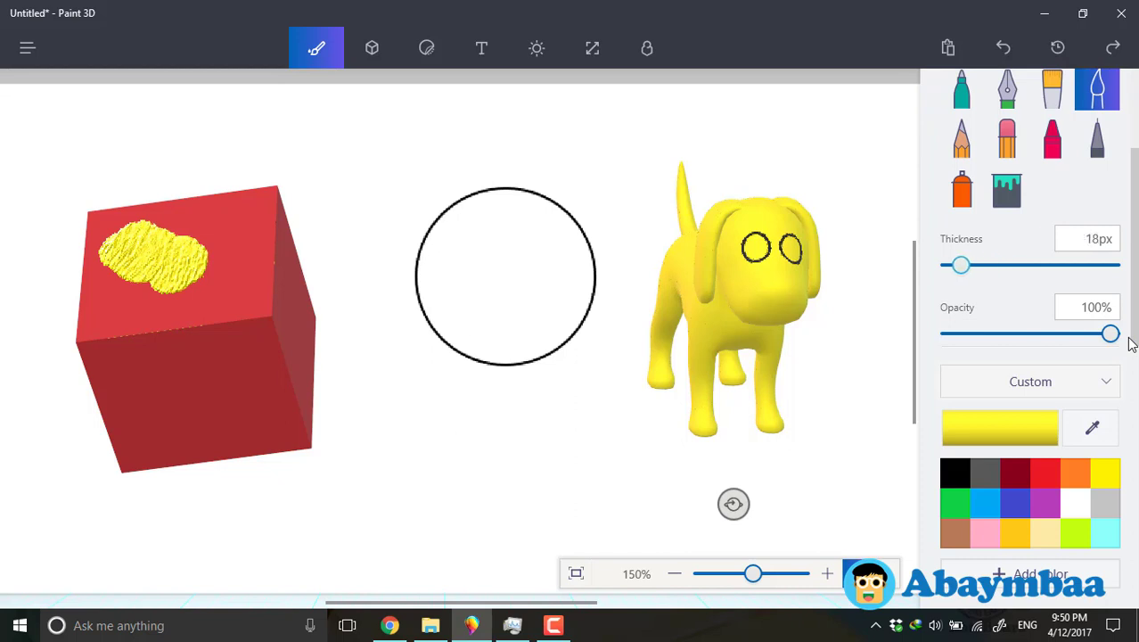
left_click(1014, 474)
left_click(955, 473)
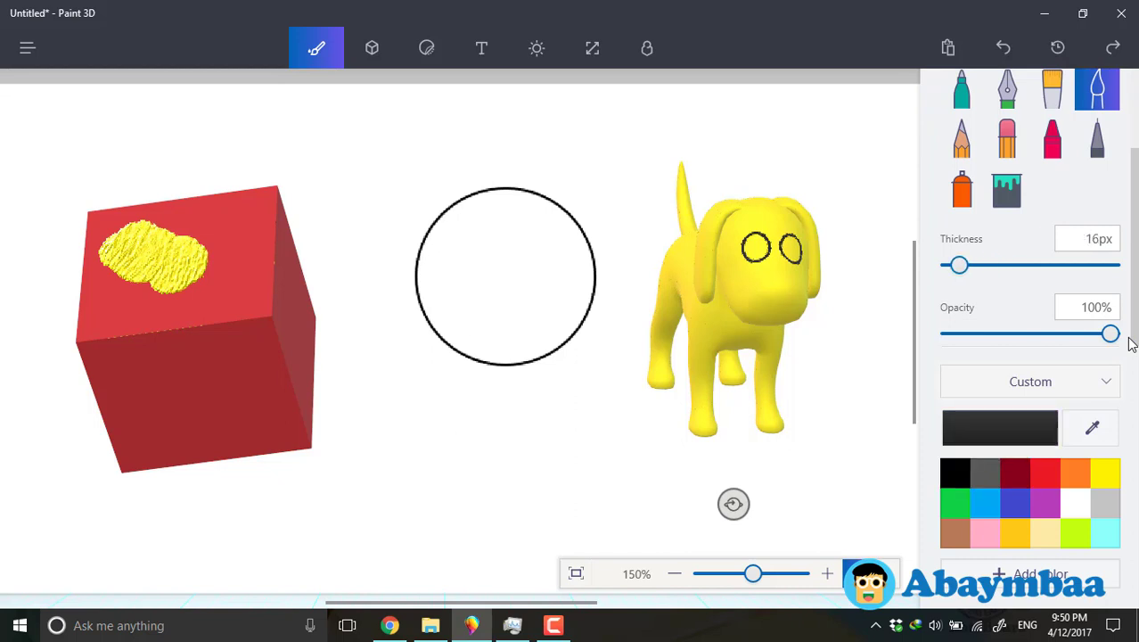
left_click(755, 247)
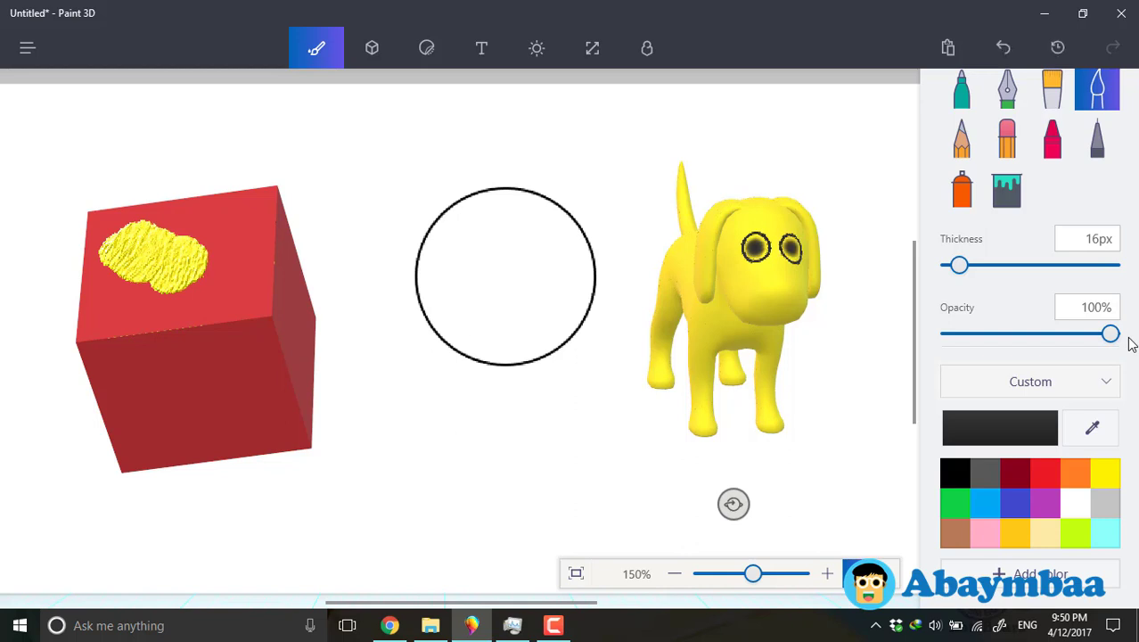
Place the Dog nose sticker on the dog's muzzle below the eyes.
left_click(371, 48)
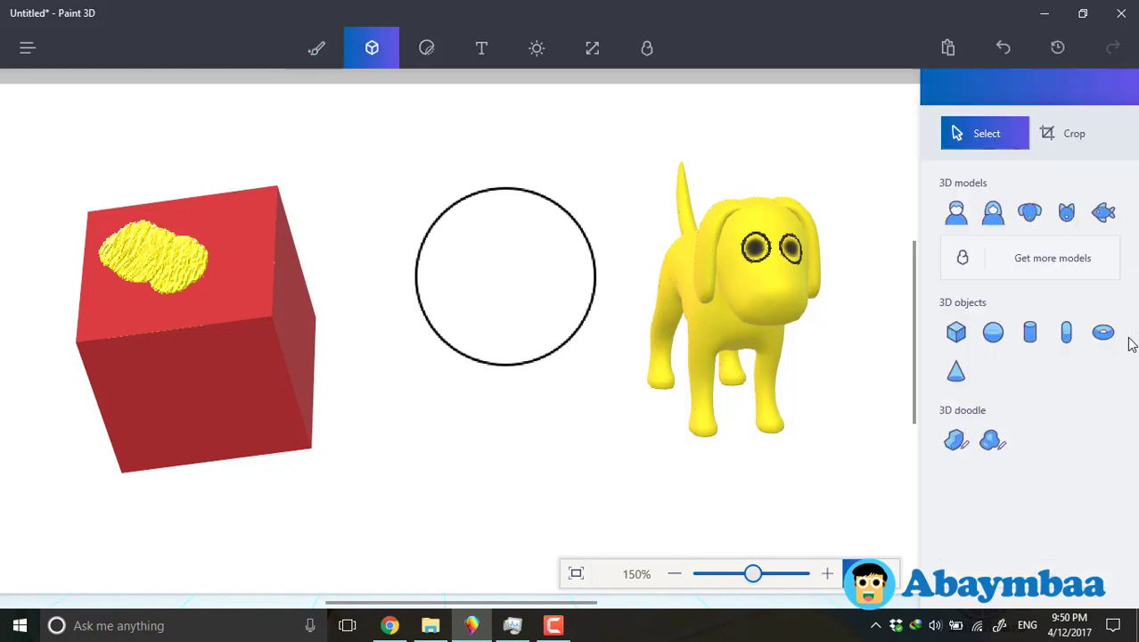
left_click(427, 48)
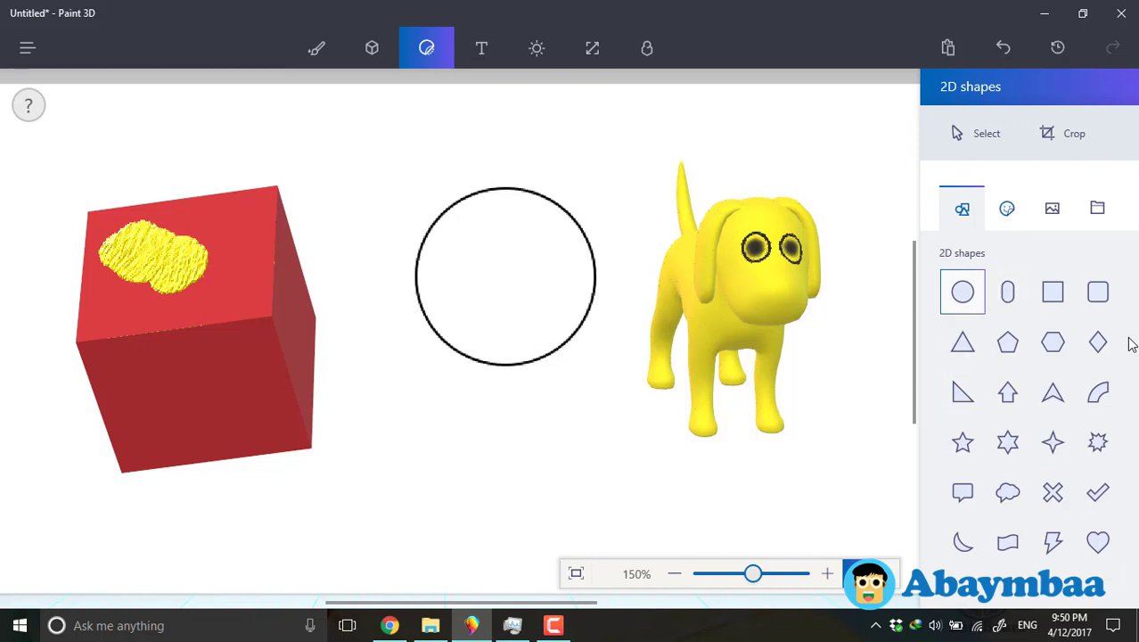
left_click(1007, 208)
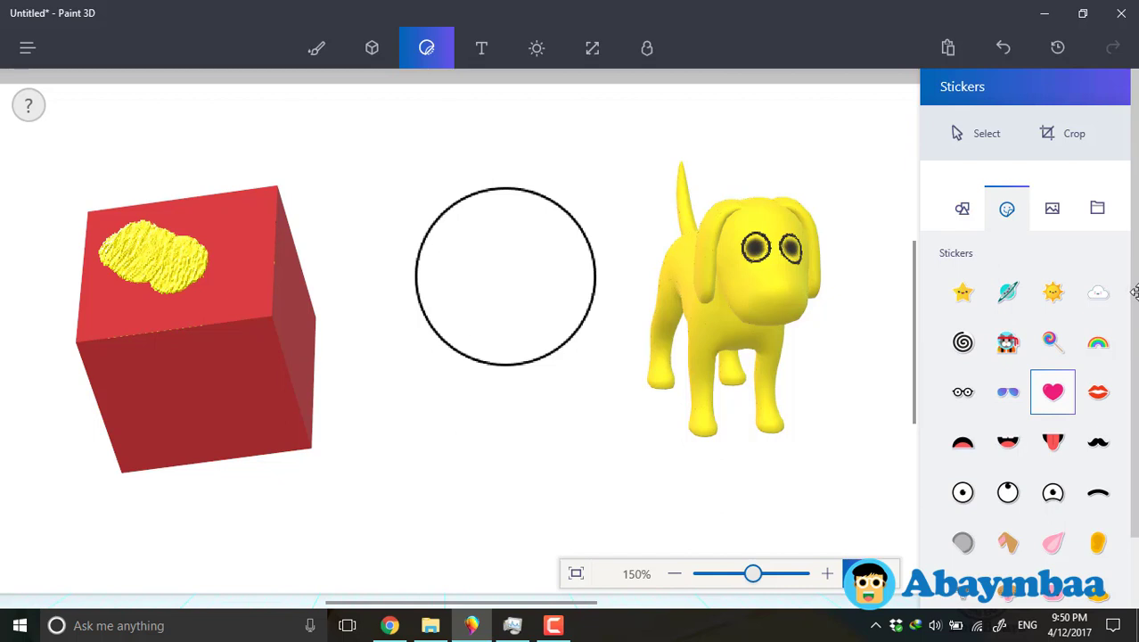
scroll(1134, 289, "down", 2)
left_click(1008, 511)
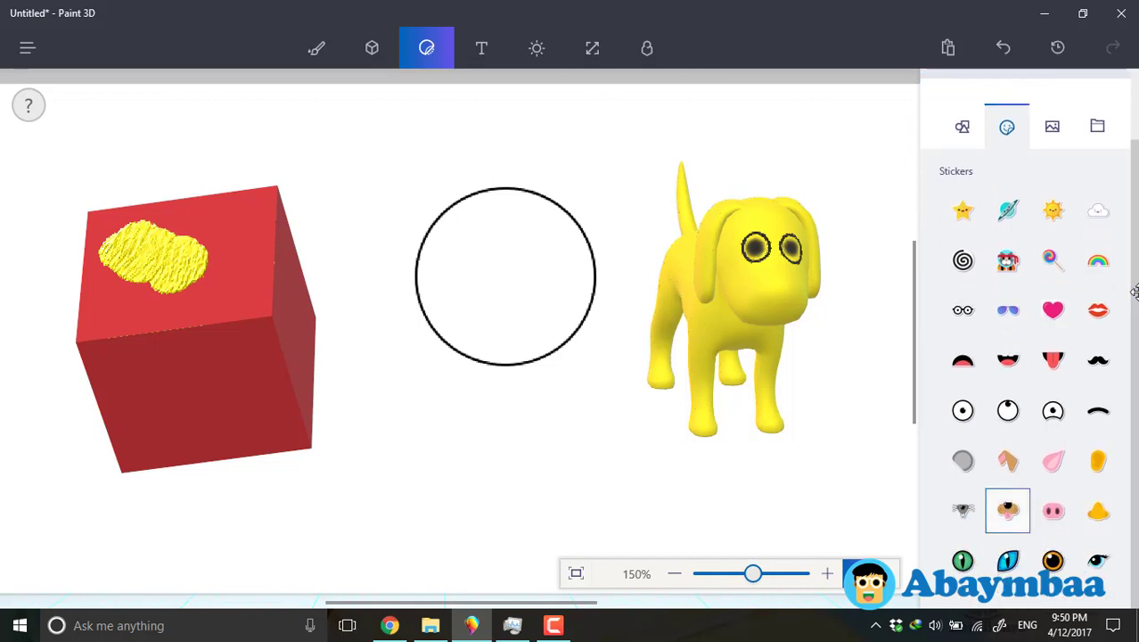
left_click_drag(765, 276, 842, 353)
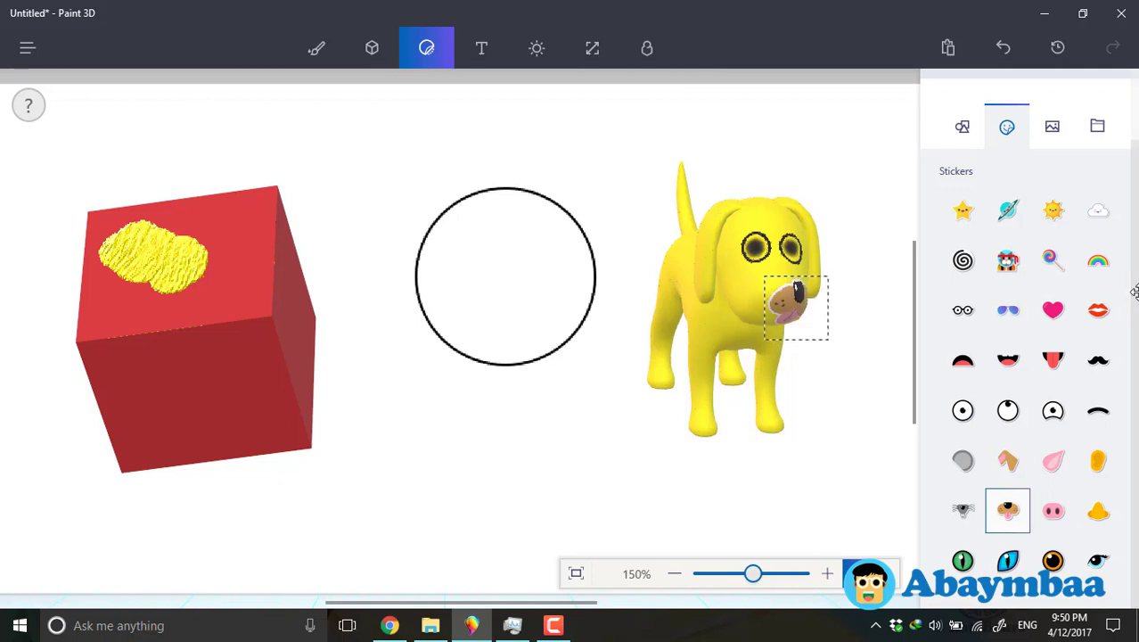
left_click_drag(794, 306, 780, 305)
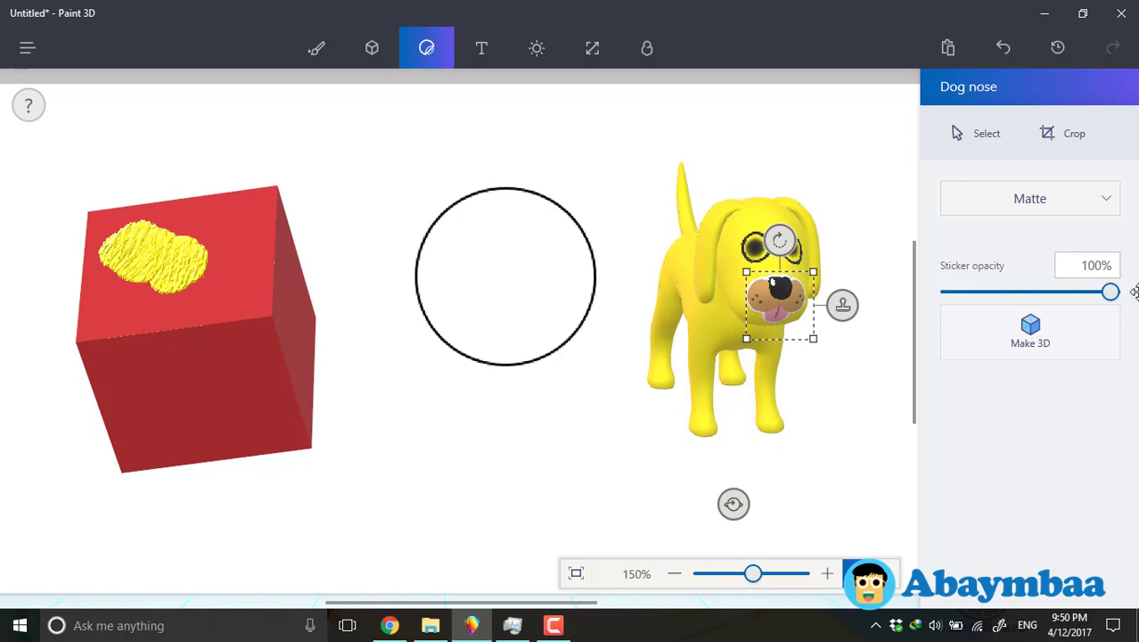
key("Return")
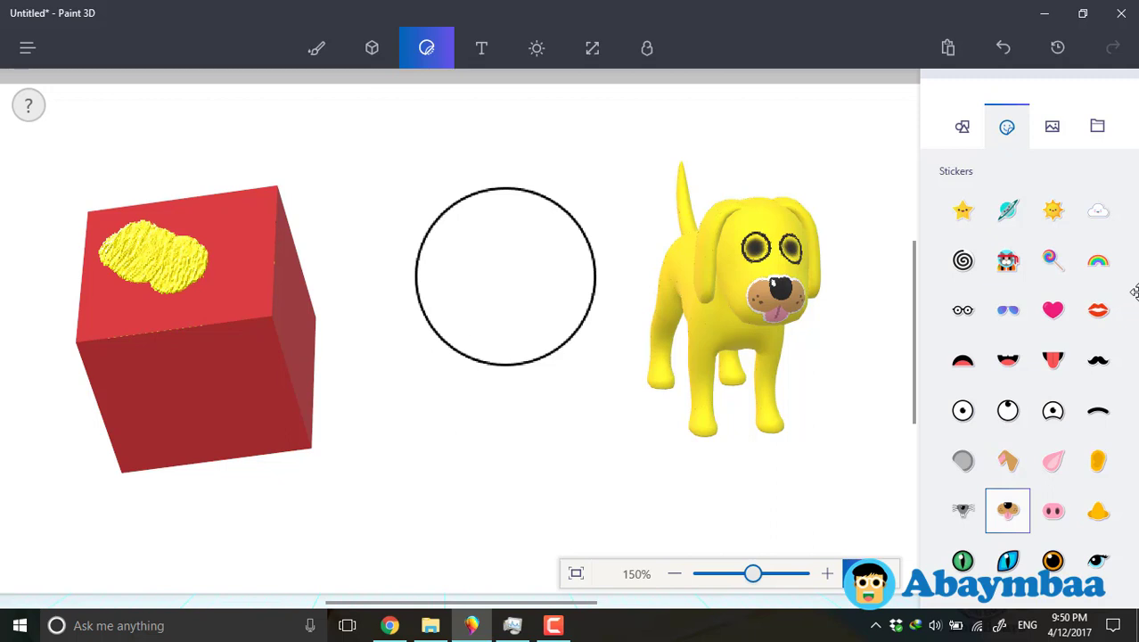
Add the 2D text "HELLO PAINT 3D" below the circle in black Segoe UI 48 without background fill.
left_click(481, 48)
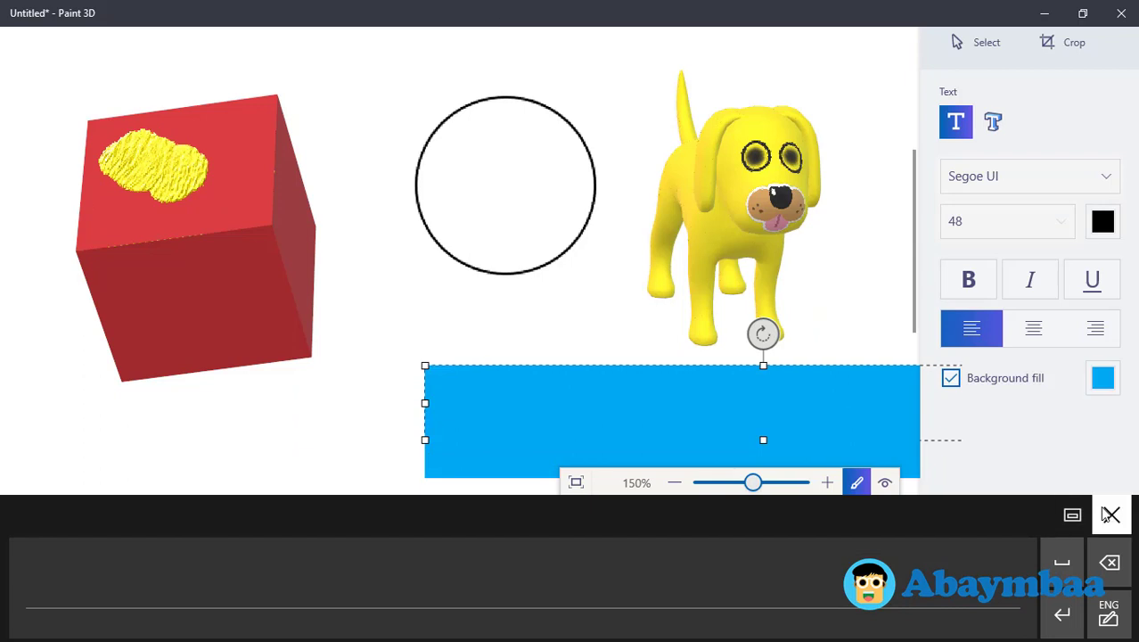
left_click(1109, 515)
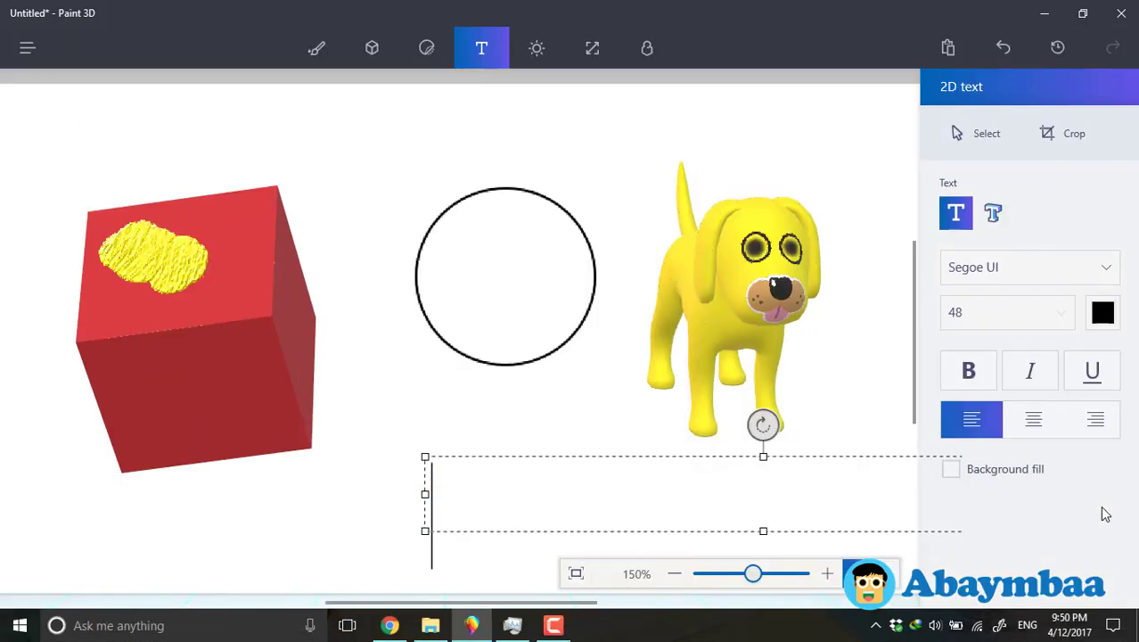
type("SDFA")
key("BackSpace")
key("BackSpace")
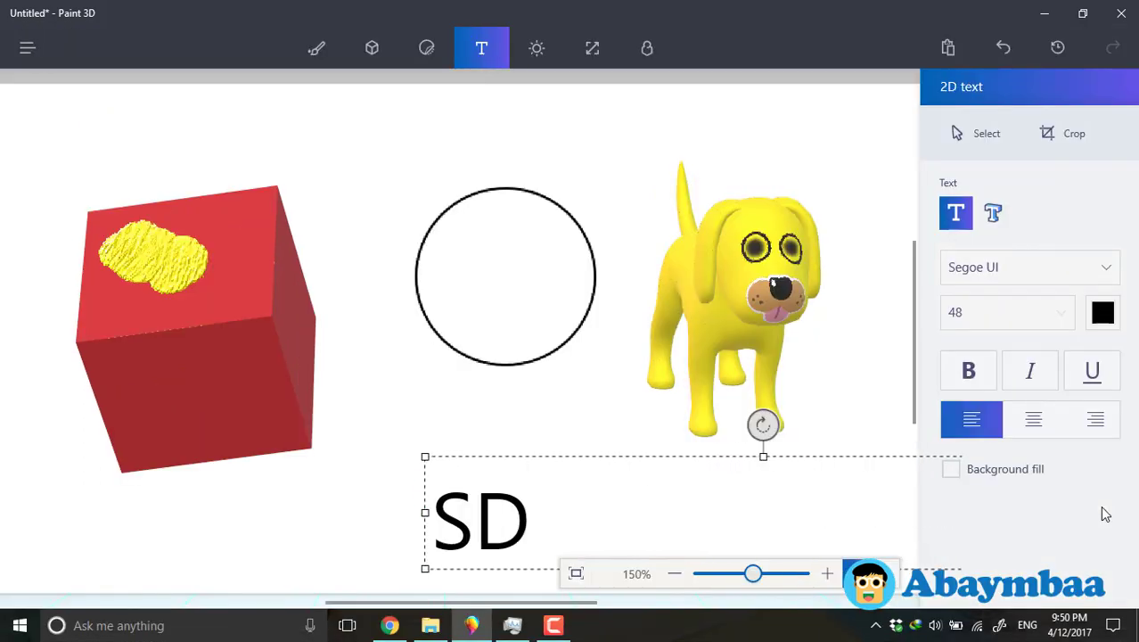
key("BackSpace")
key("BackSpace")
type("hE")
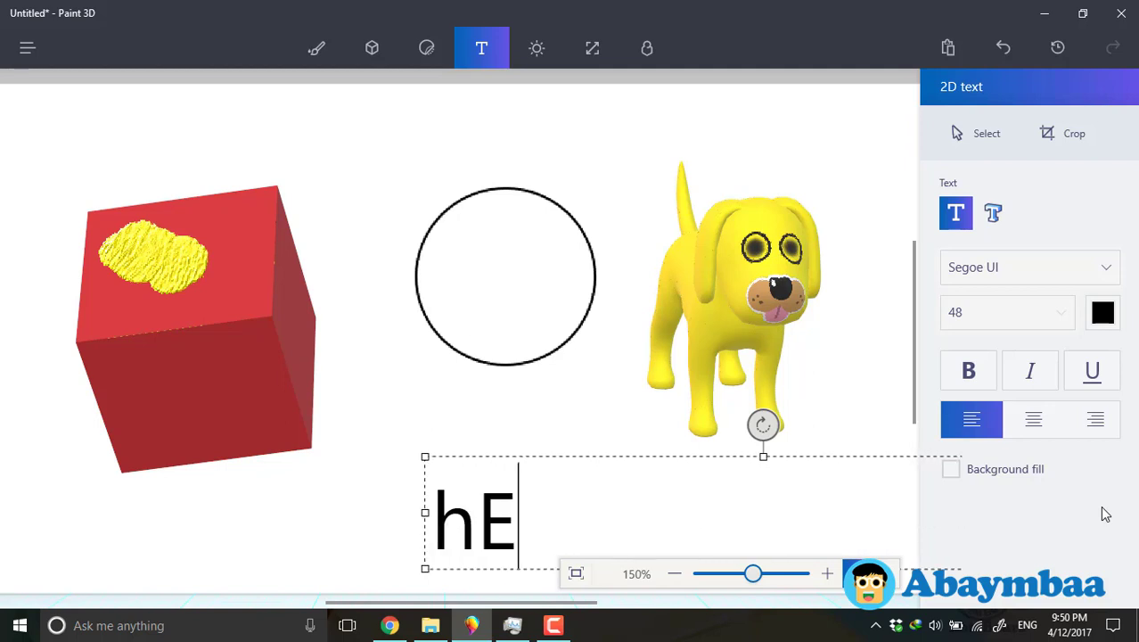
key("BackSpace")
key("BackSpace")
type("HEL")
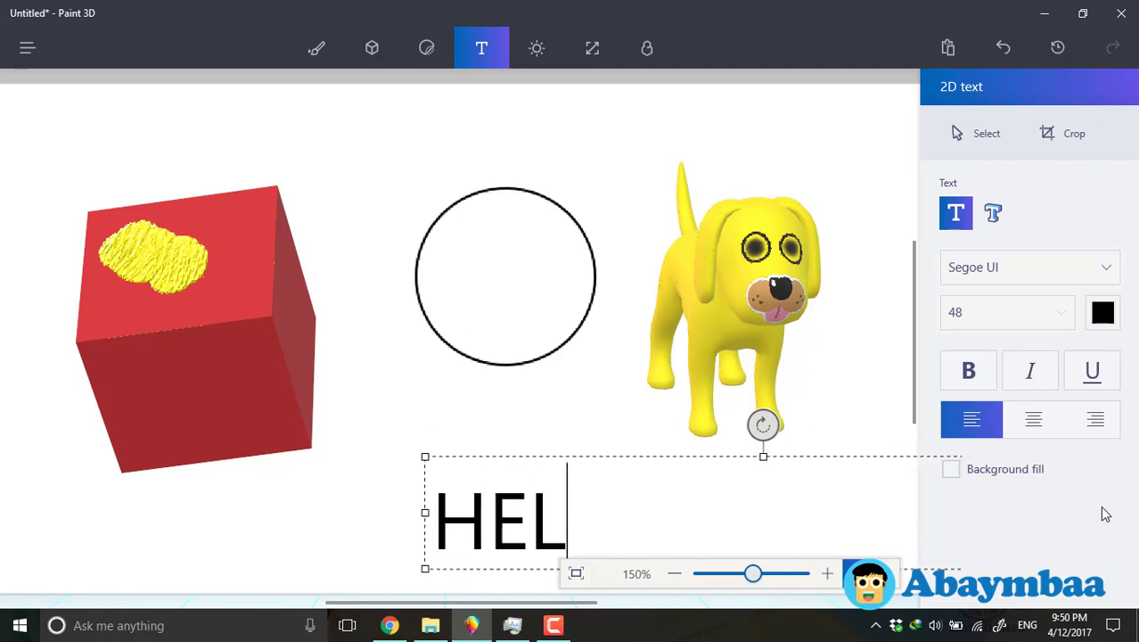
type("LO PAINT")
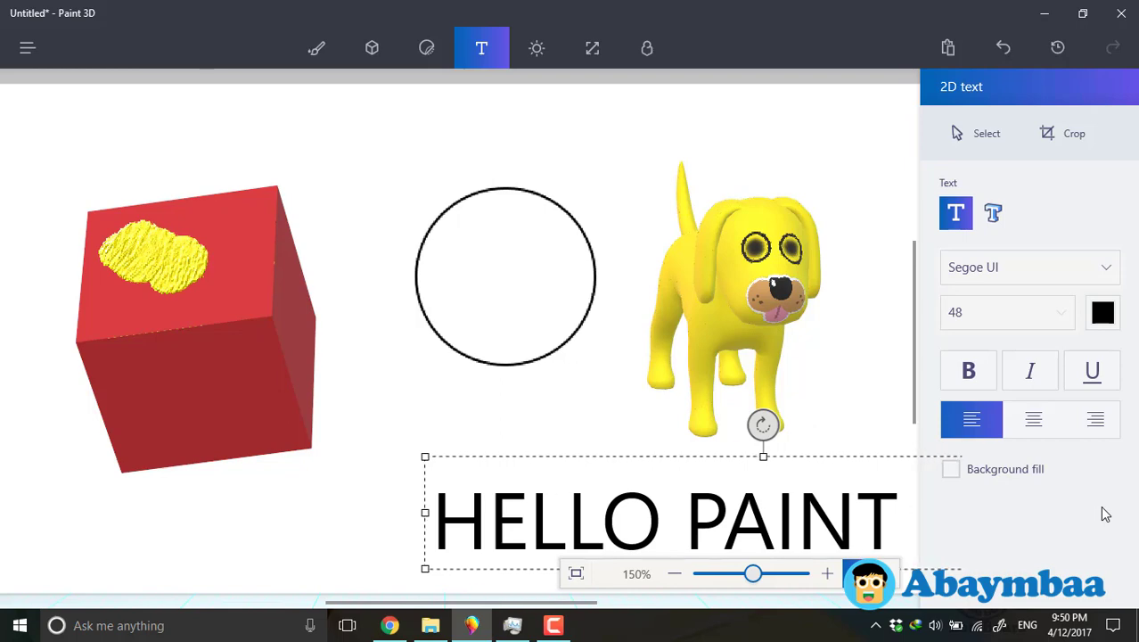
type(" 3D")
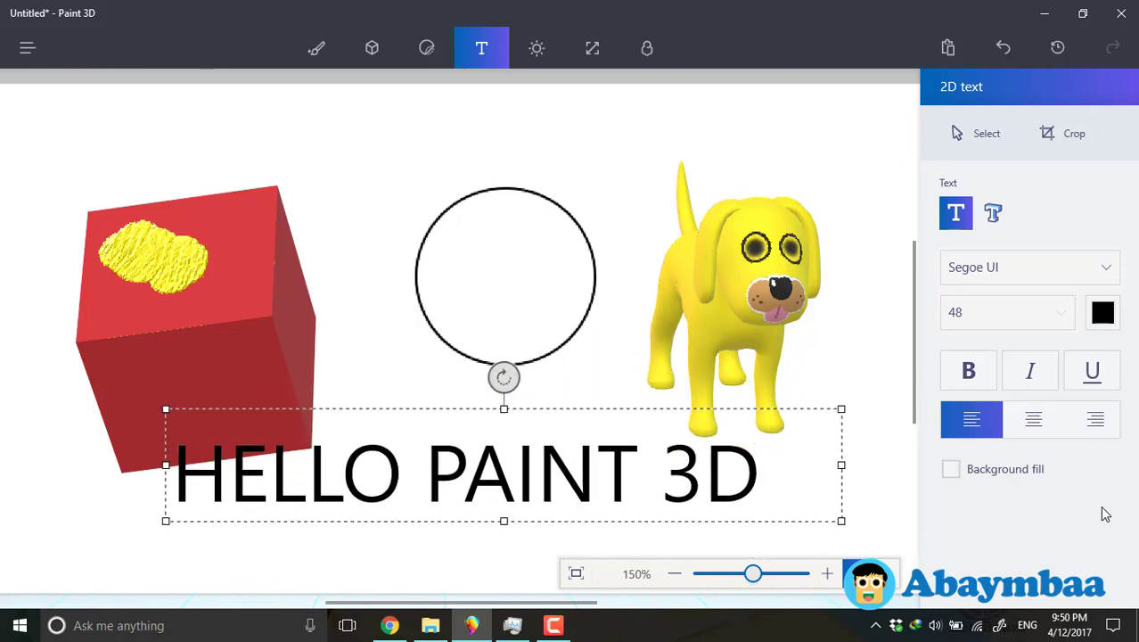
Select the cube and the dog together and move them up and to the left, away from the text.
key("ctrl+a")
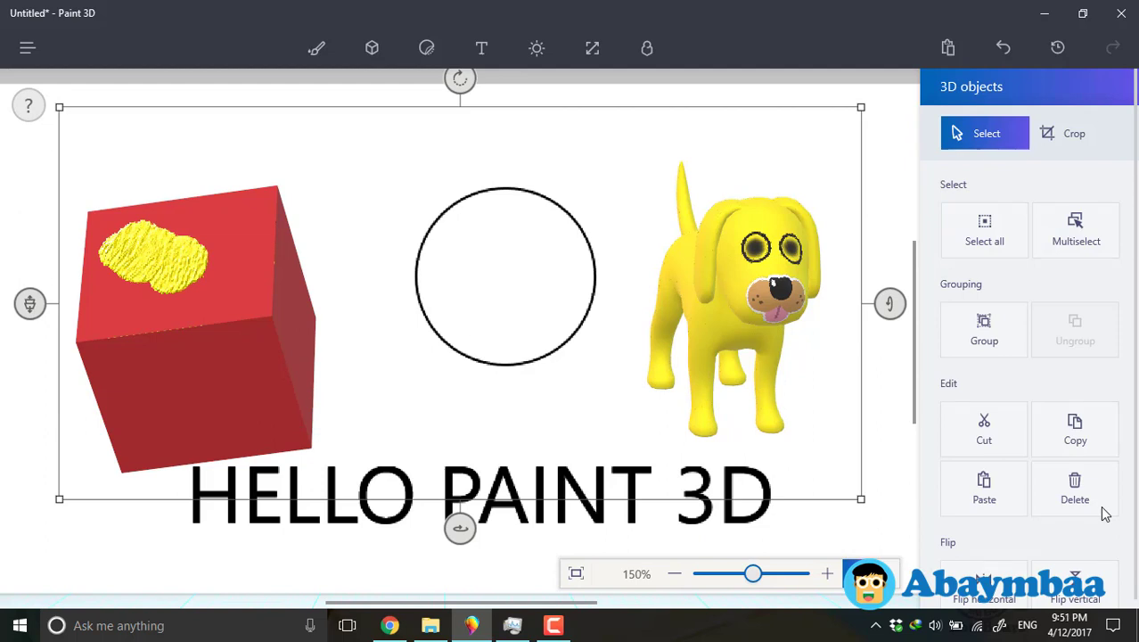
key("Up")
key("Up")
key("Up")
key("Up")
key("Up")
key("Up")
key("Up")
key("Up")
key("Left")
key("Left")
key("Left")
key("Left")
key("Left")
key("Left")
key("Left")
key("Left")
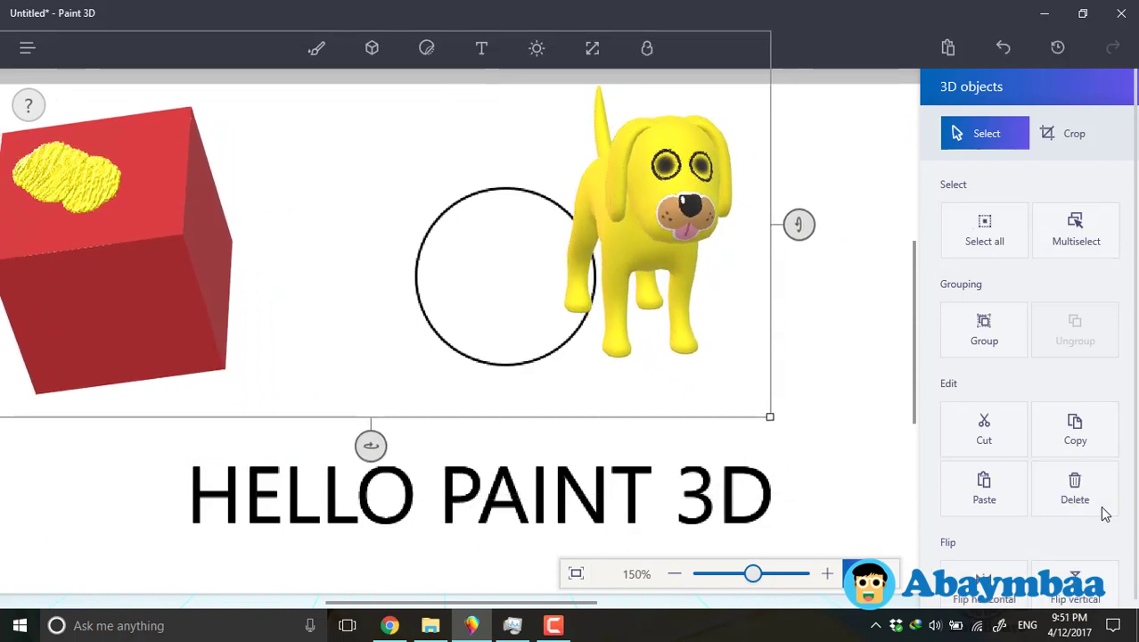
key("Escape")
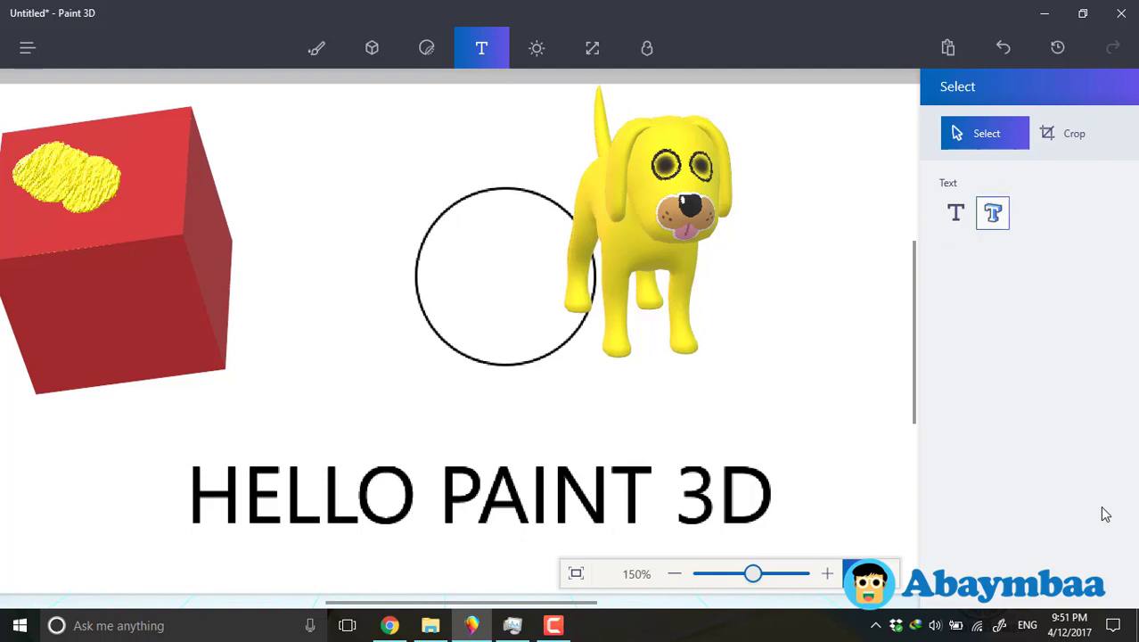
Add the black 3D text "Dog" in Segoe UI 48 beside the dog's front legs.
key("t")
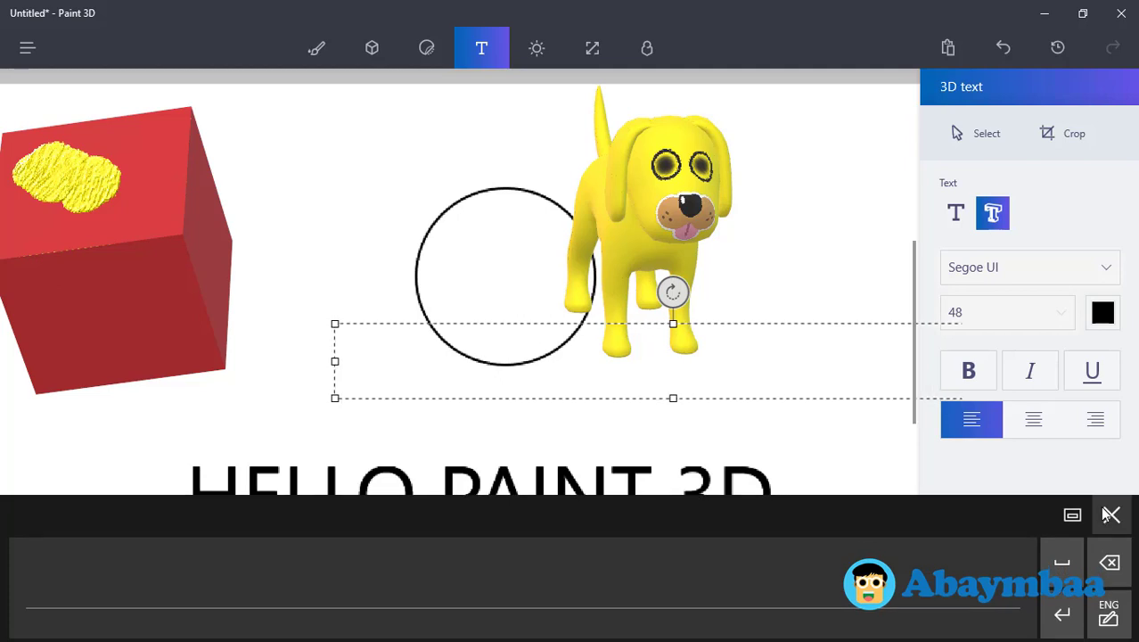
left_click(1110, 514)
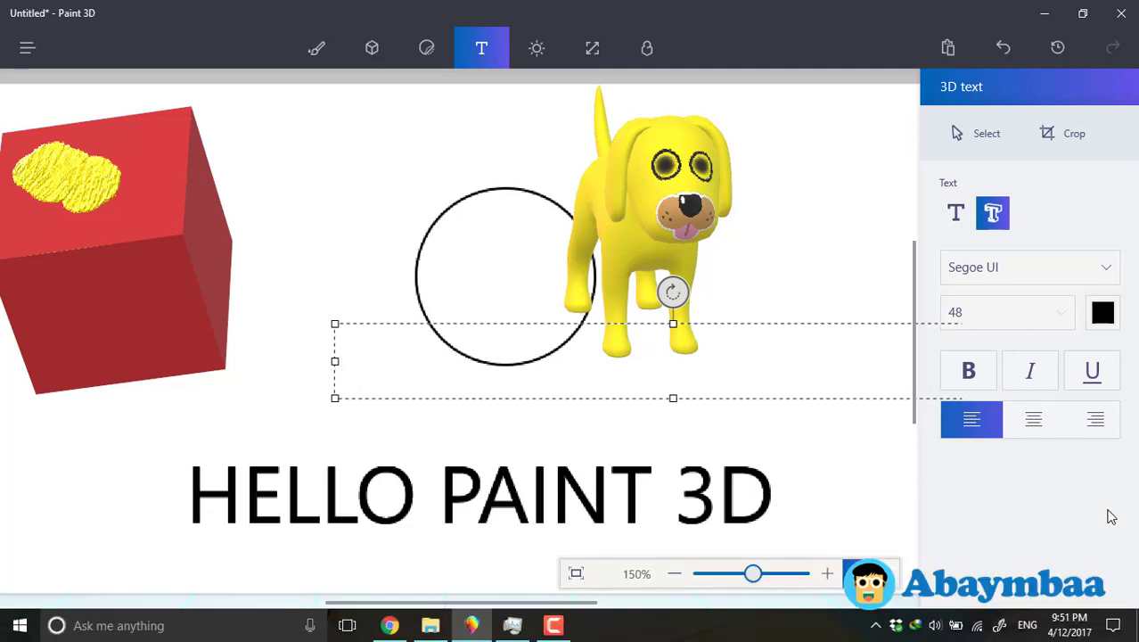
type("do")
key("BackSpace")
key("BackSpace")
type("dOG")
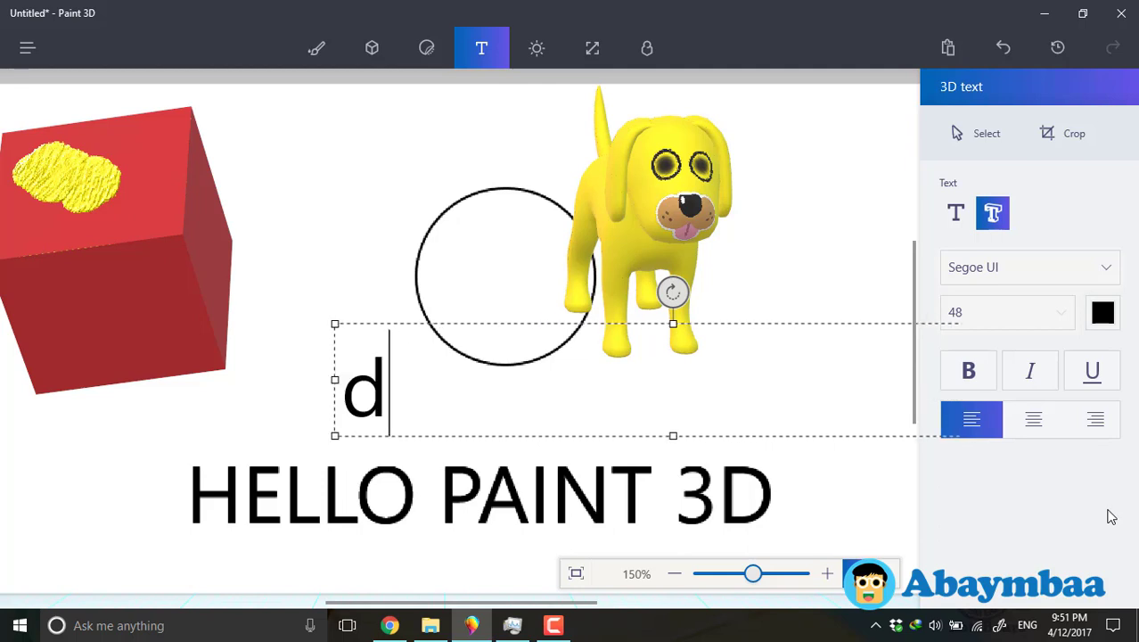
key("BackSpace")
key("BackSpace")
key("BackSpace")
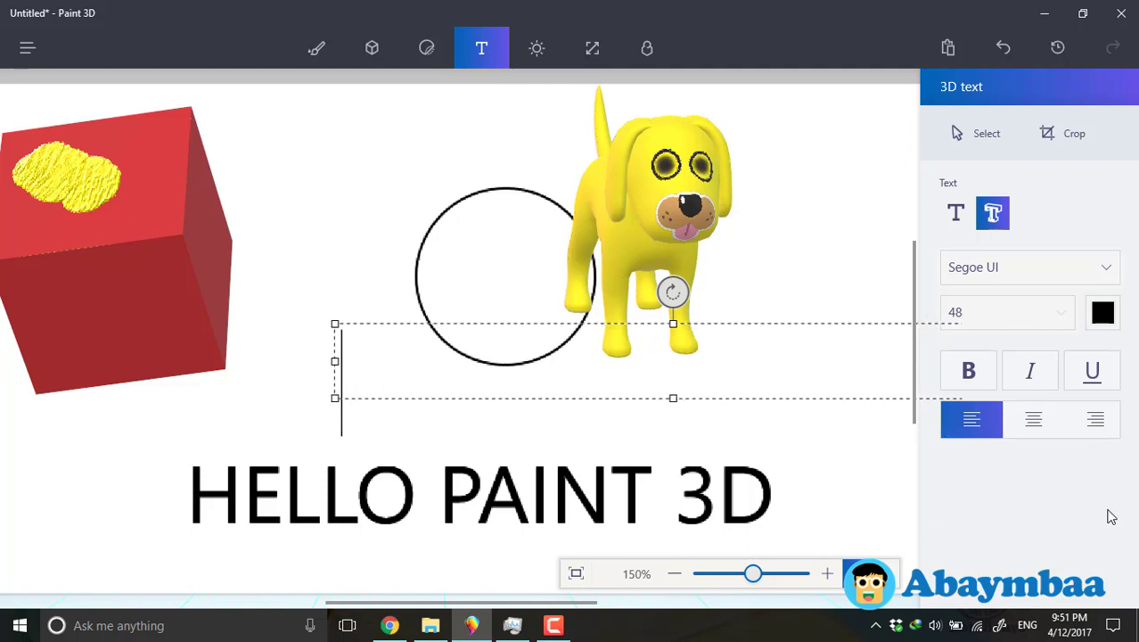
type("Dog")
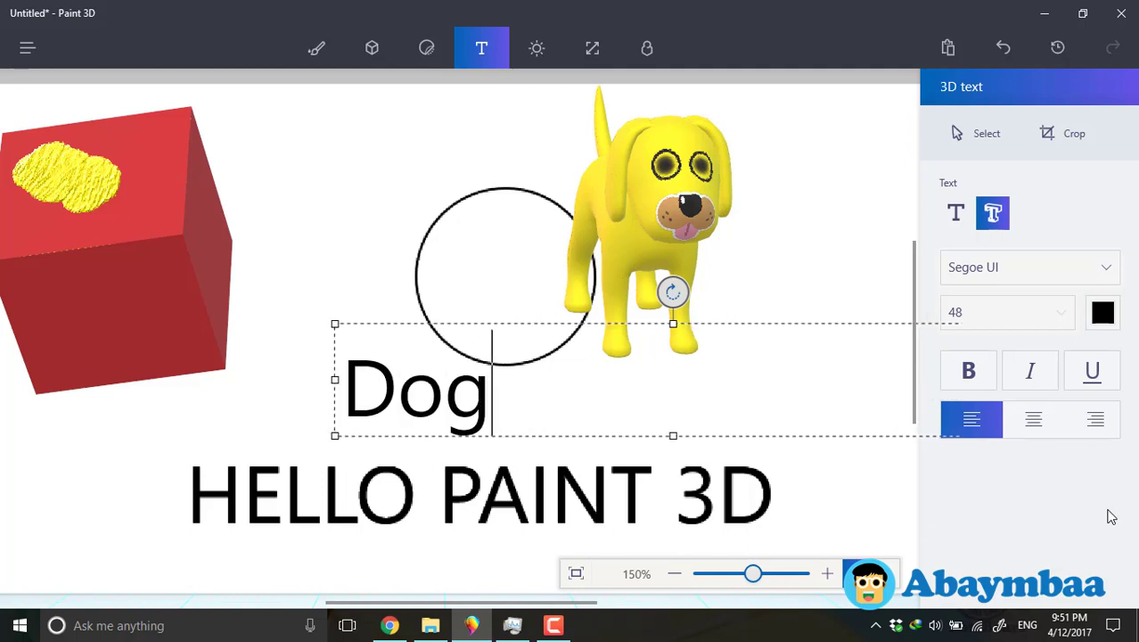
left_click(1111, 516)
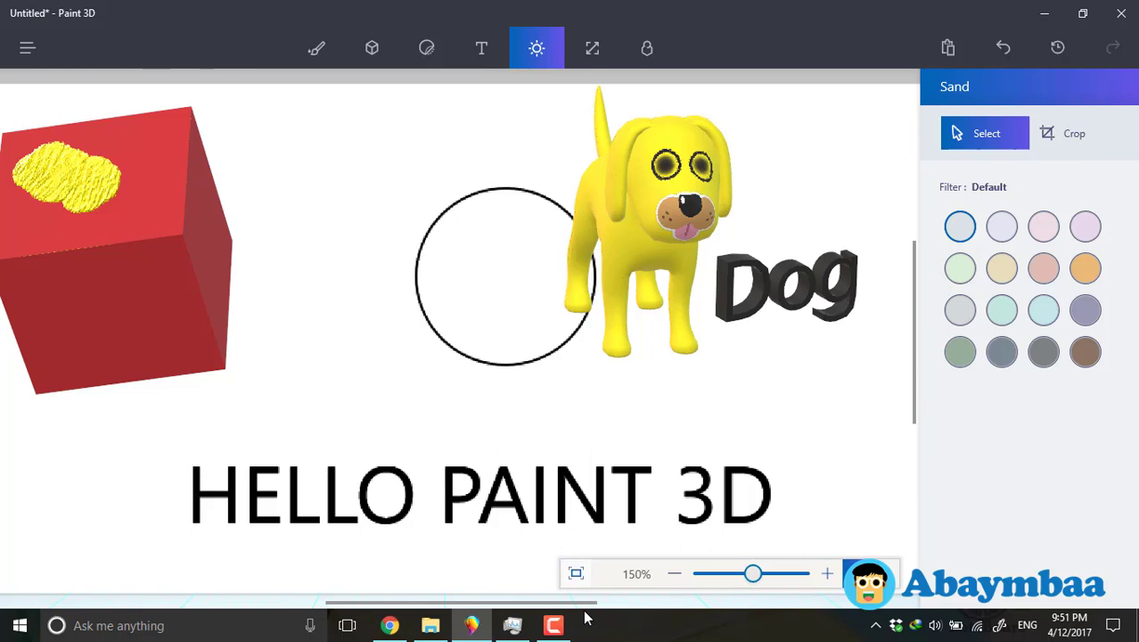
Try the Lavender, Candy and Canterbury light filters on the scene and apply the Clay filter.
key("ctrl+minus")
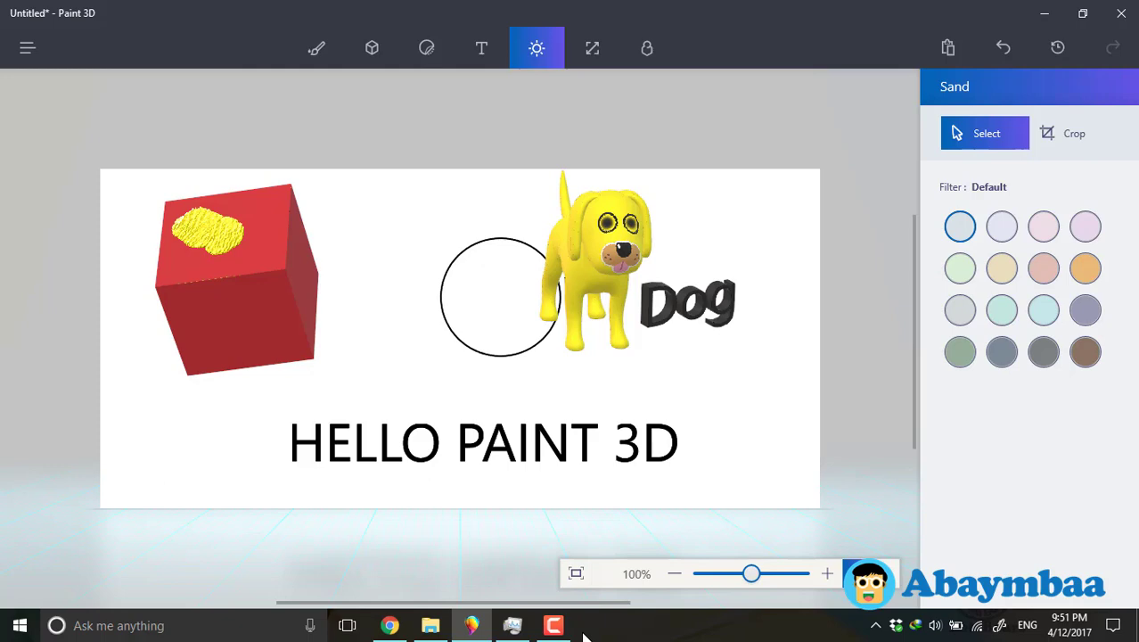
key("Return")
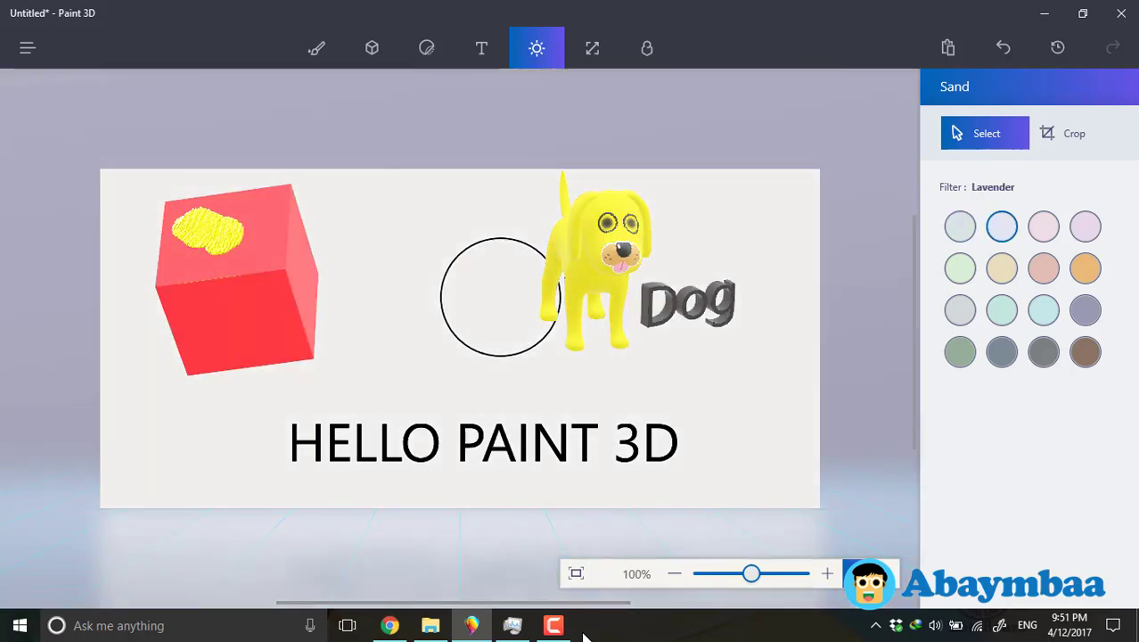
key("Right")
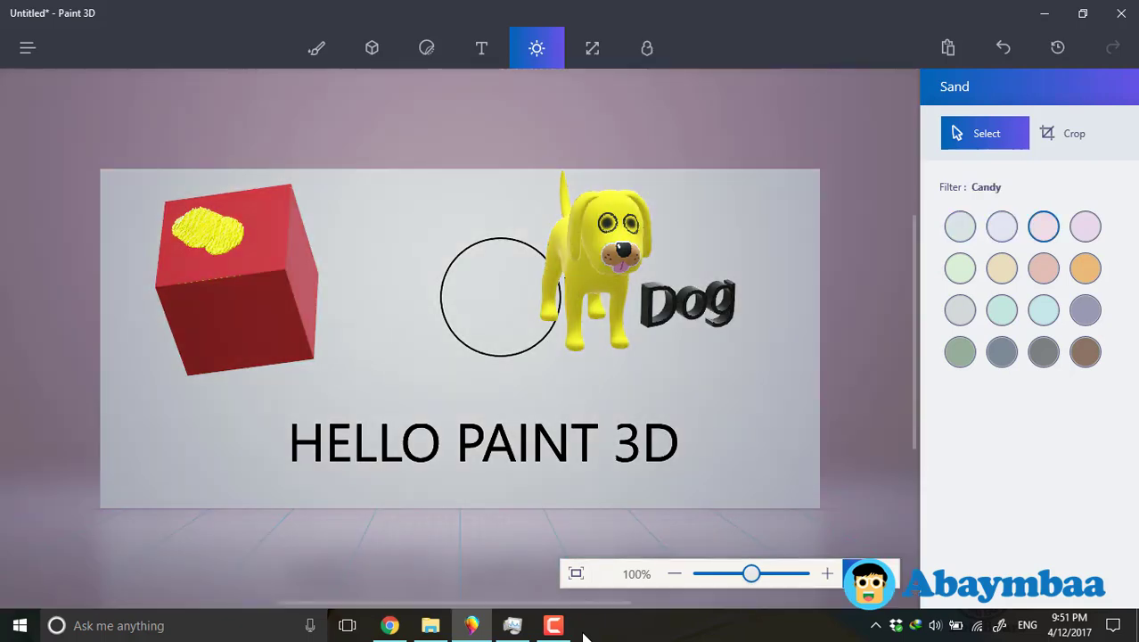
key("Down")
key("Down")
key("Right")
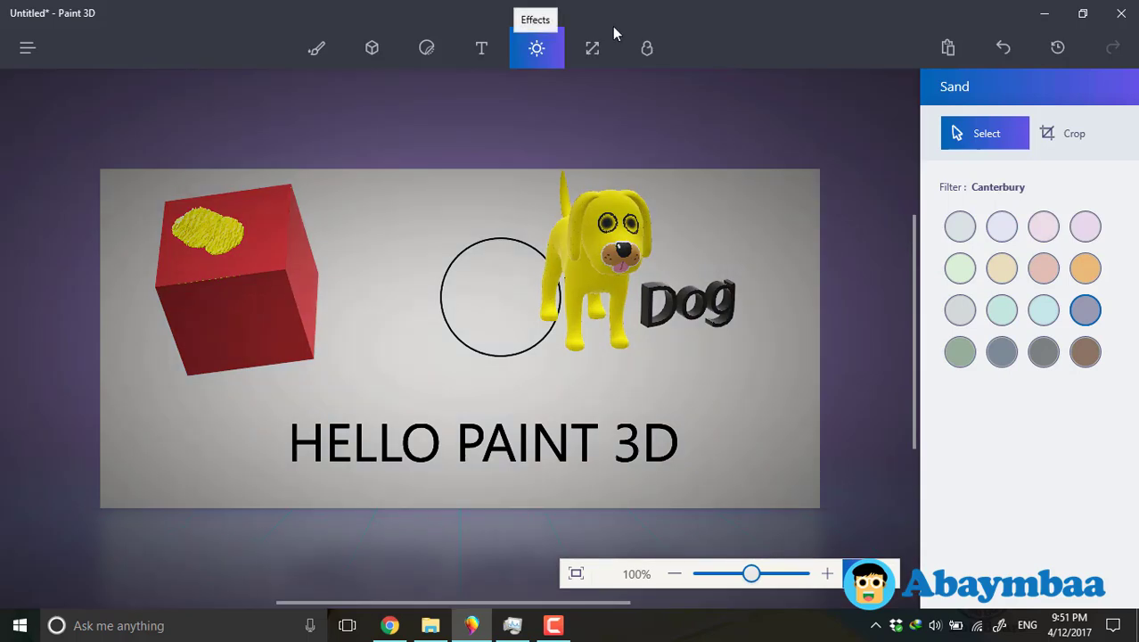
key("Down")
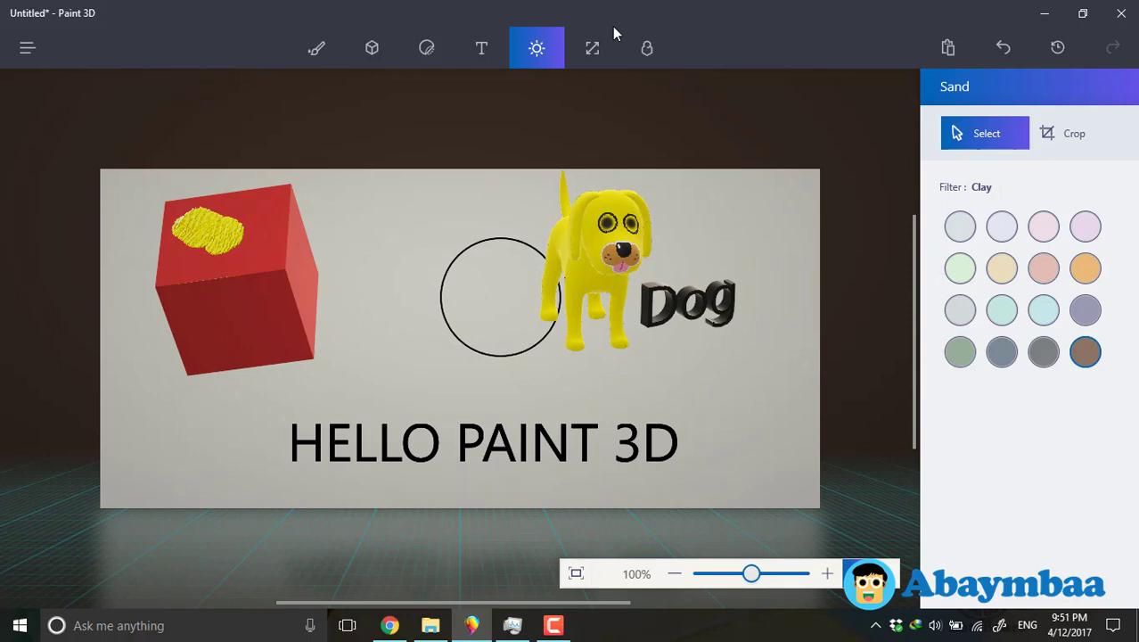
Hide the canvas so only the 3D objects remain, and show it again.
left_click(613, 27)
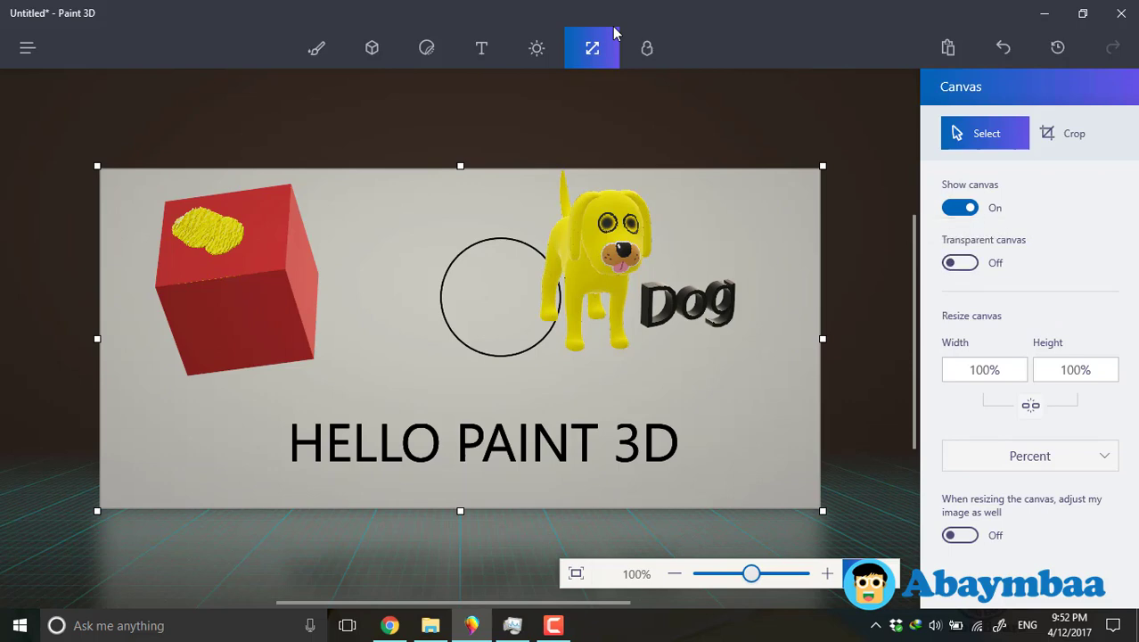
left_click(959, 208)
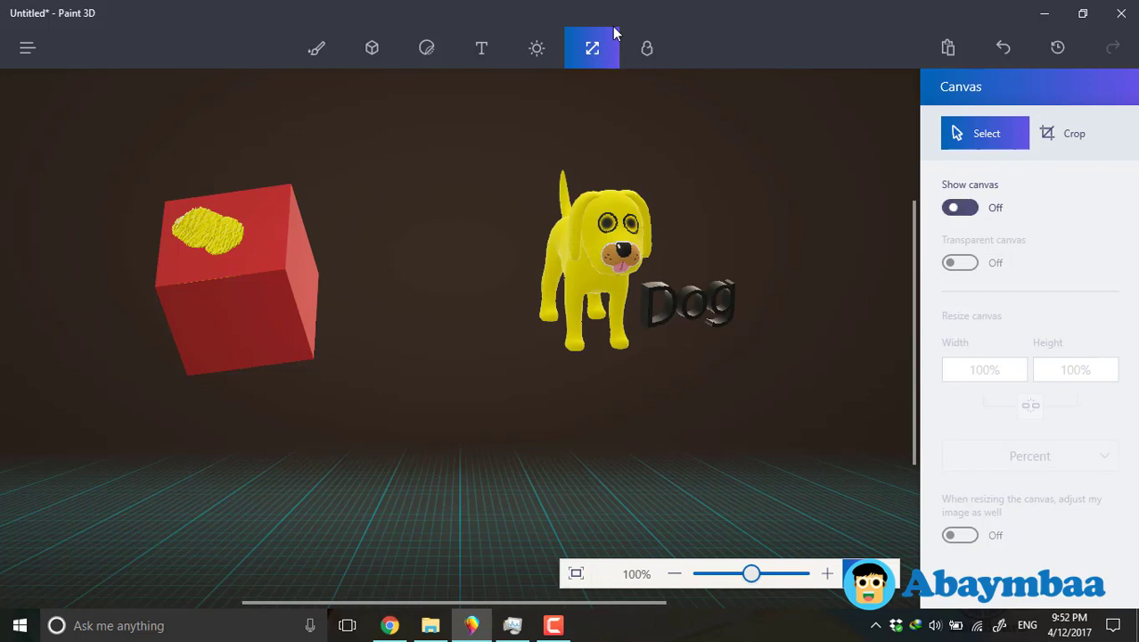
left_click(960, 208)
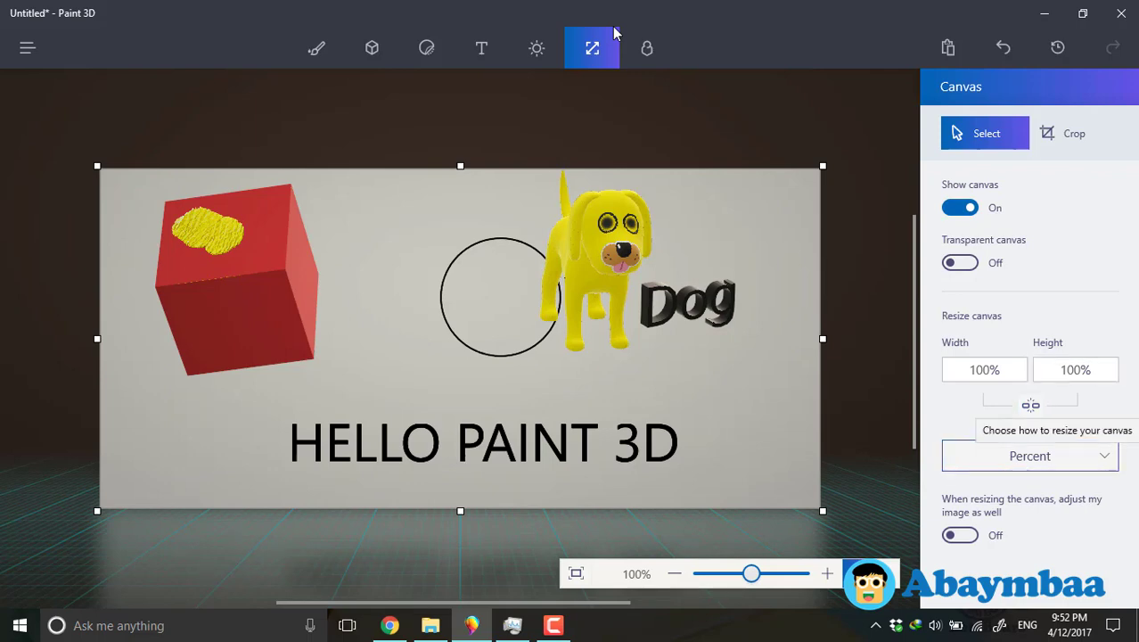
Switch the canvas size units to pixels, lock the aspect ratio and set the canvas width to 2000 px.
left_click(1051, 456)
left_click(1034, 513)
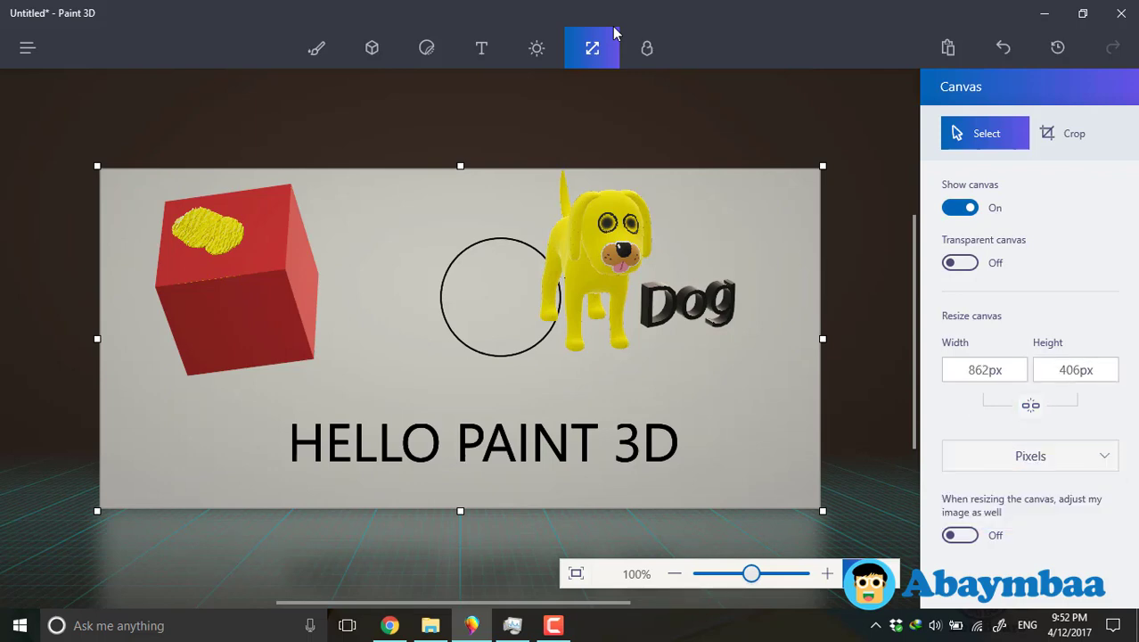
left_click(984, 370)
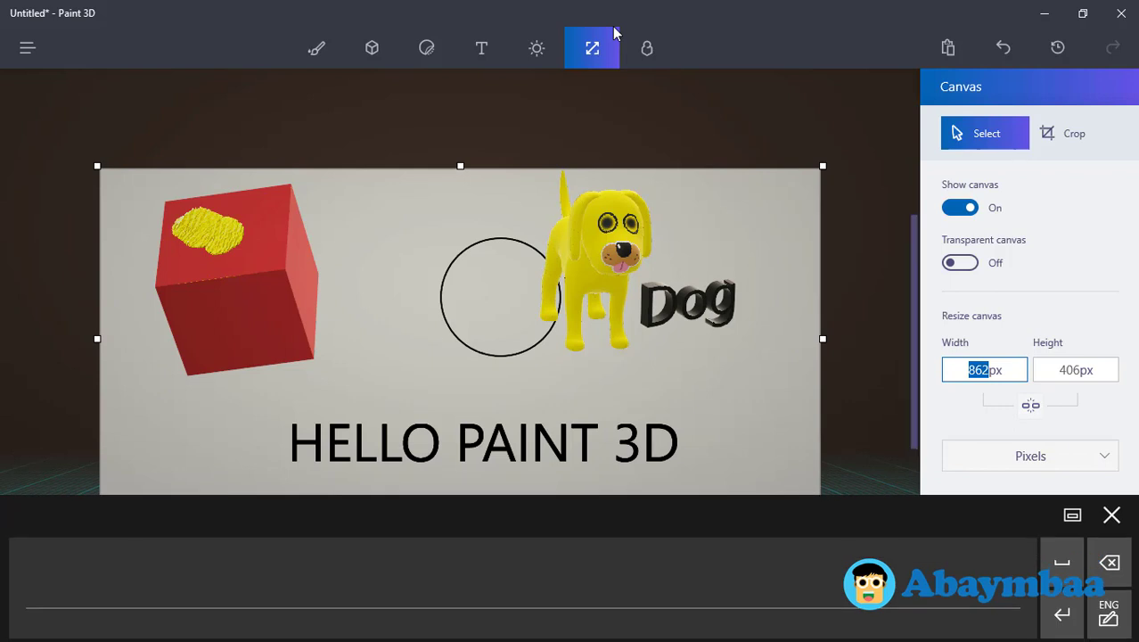
left_click(1112, 514)
key("Tab")
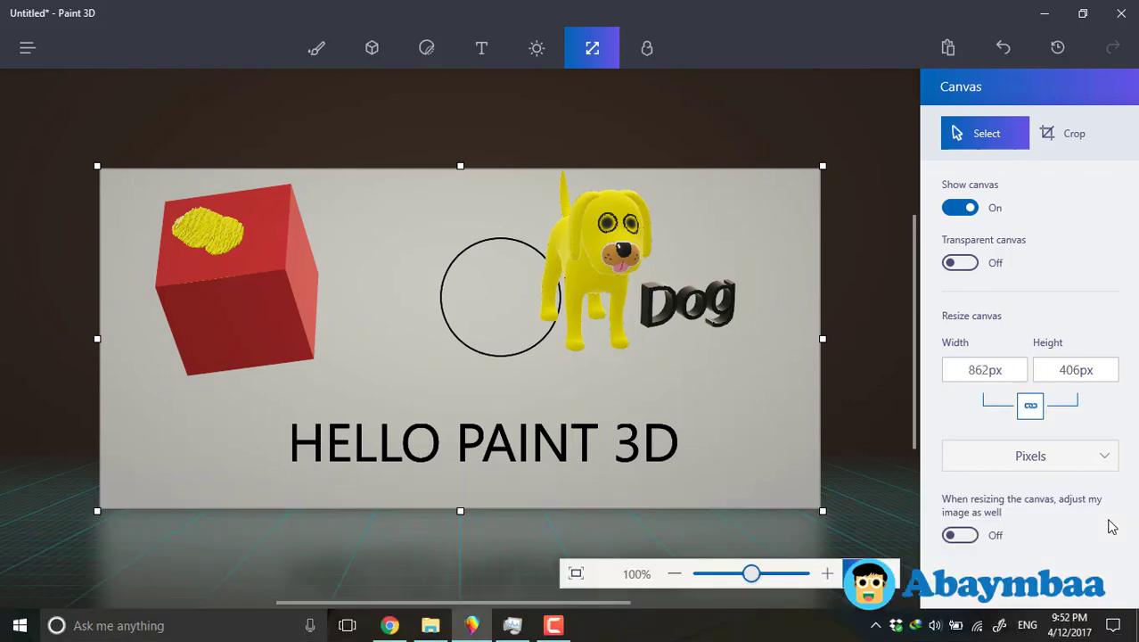
key("space")
key("shift+Tab")
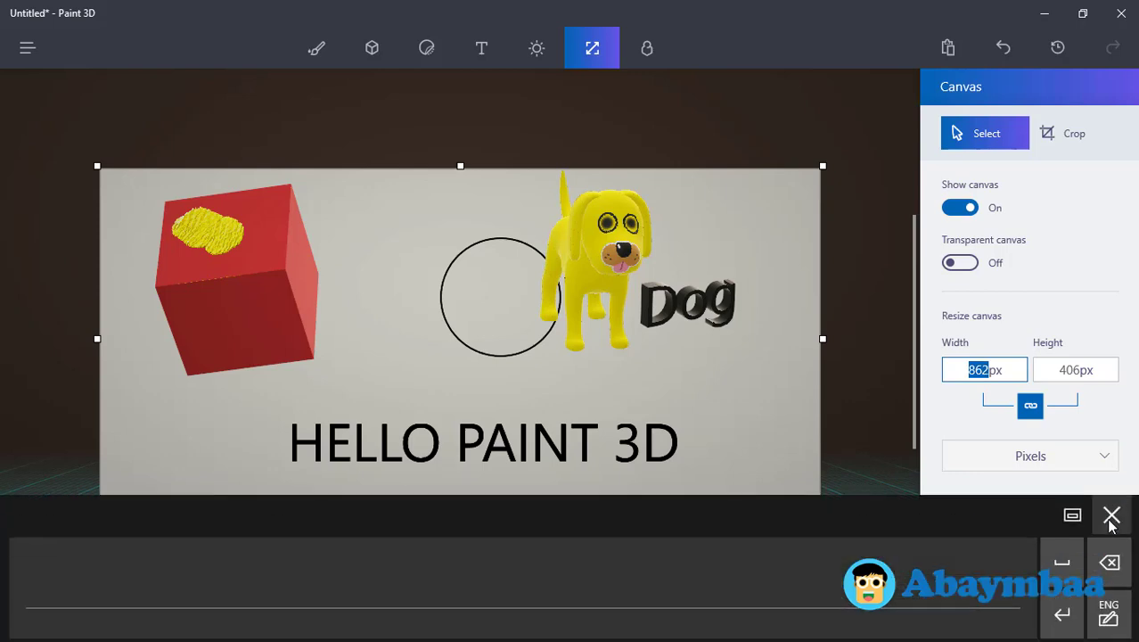
left_click(1111, 524)
type("2000")
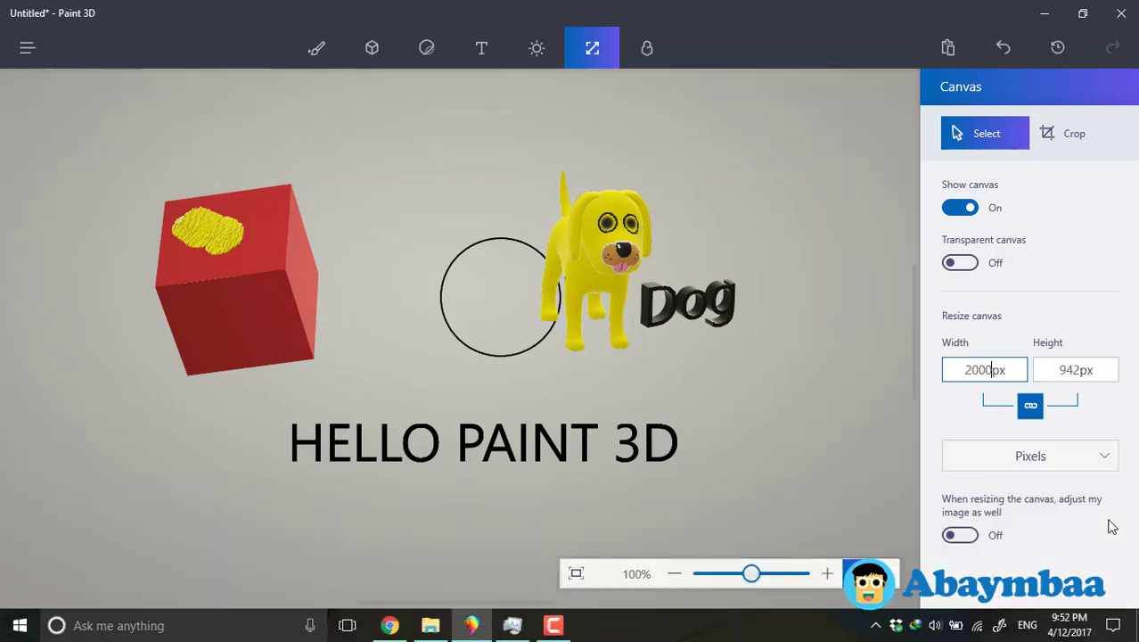
key("Return")
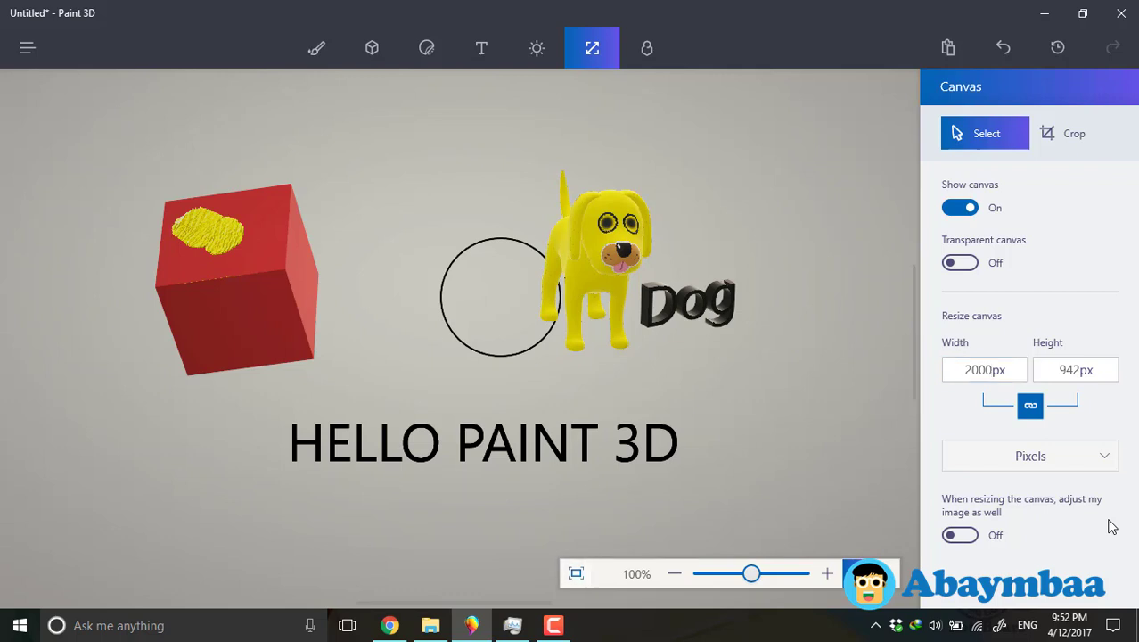
Stretch the canvas upward by its top edge to a height of about 1223 px.
left_click(675, 573)
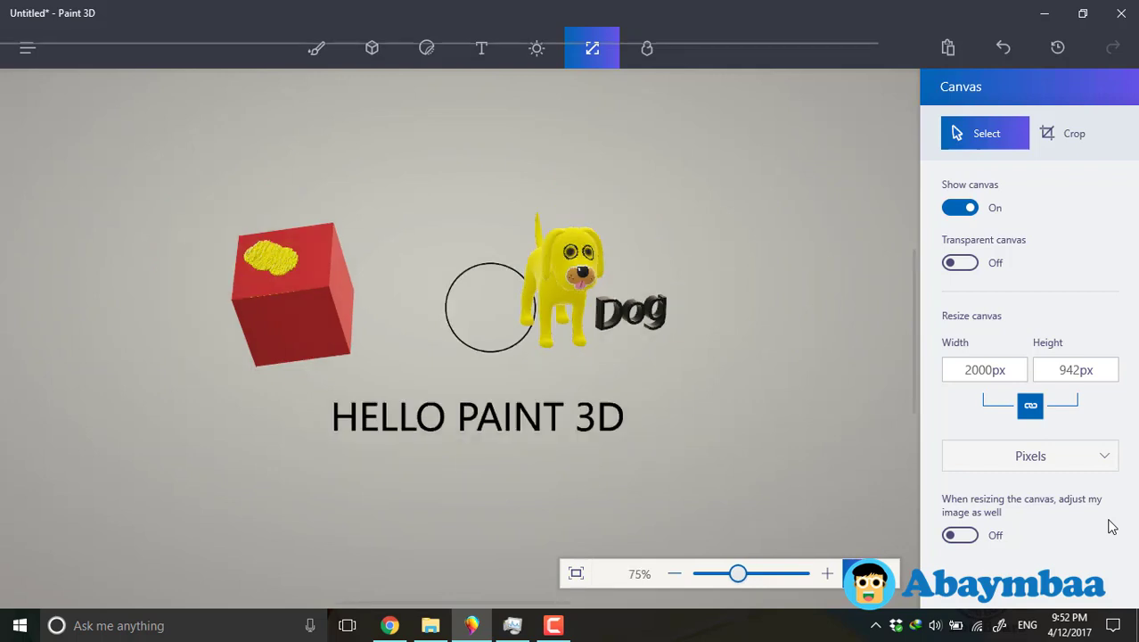
left_click(675, 574)
left_click(675, 573)
left_click(674, 573)
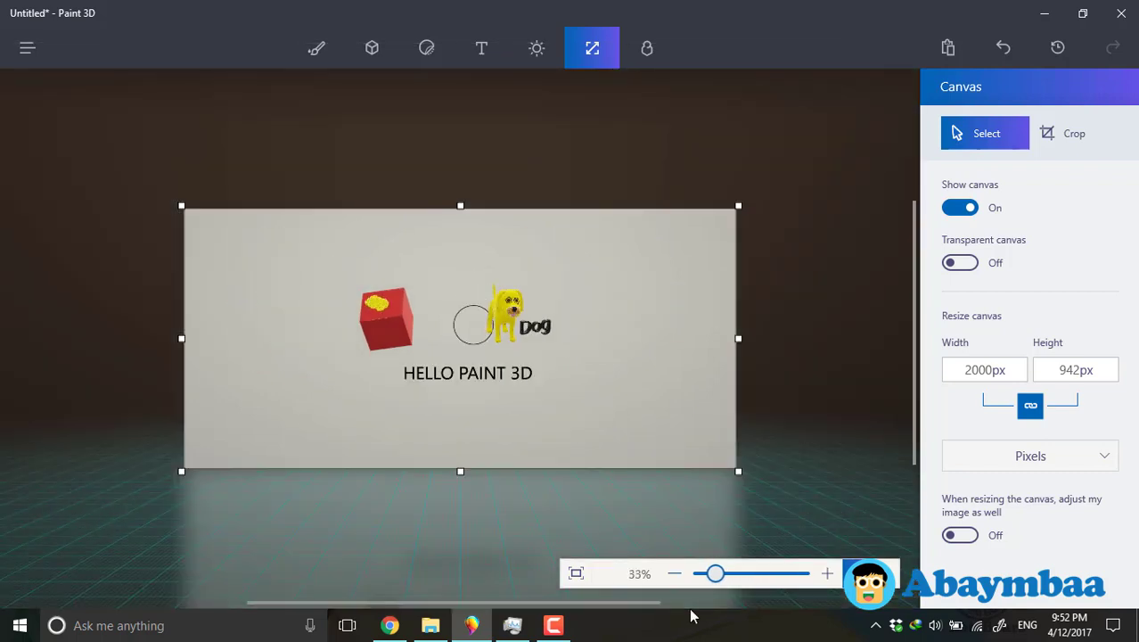
left_click_drag(461, 206, 461, 128)
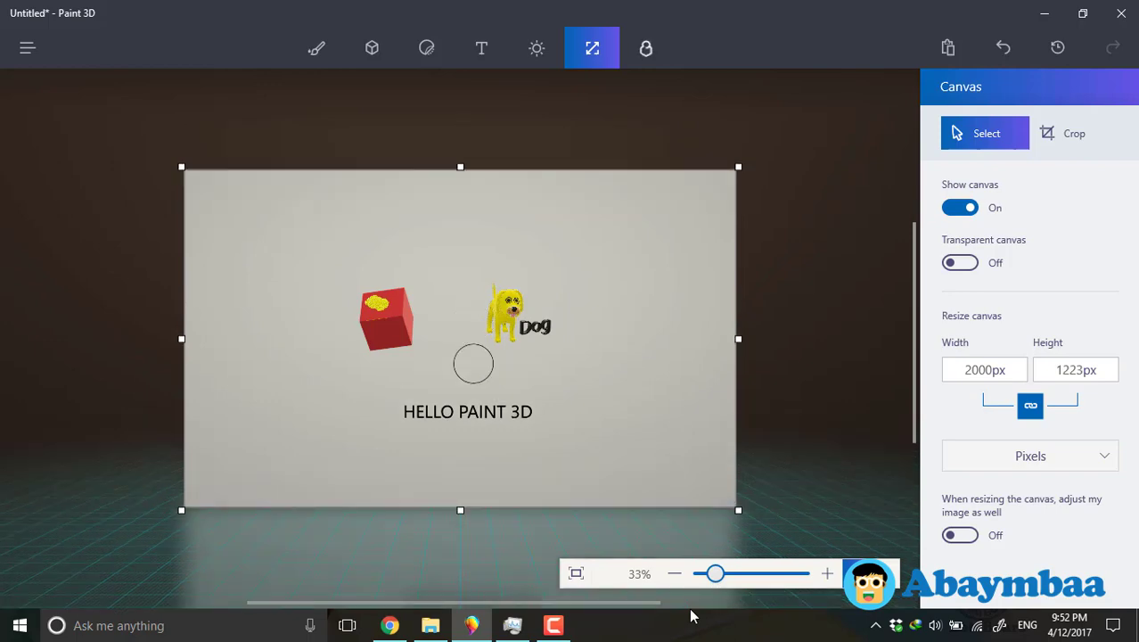
Browse the staff-picked models in the Remix 3D library.
left_click(647, 48)
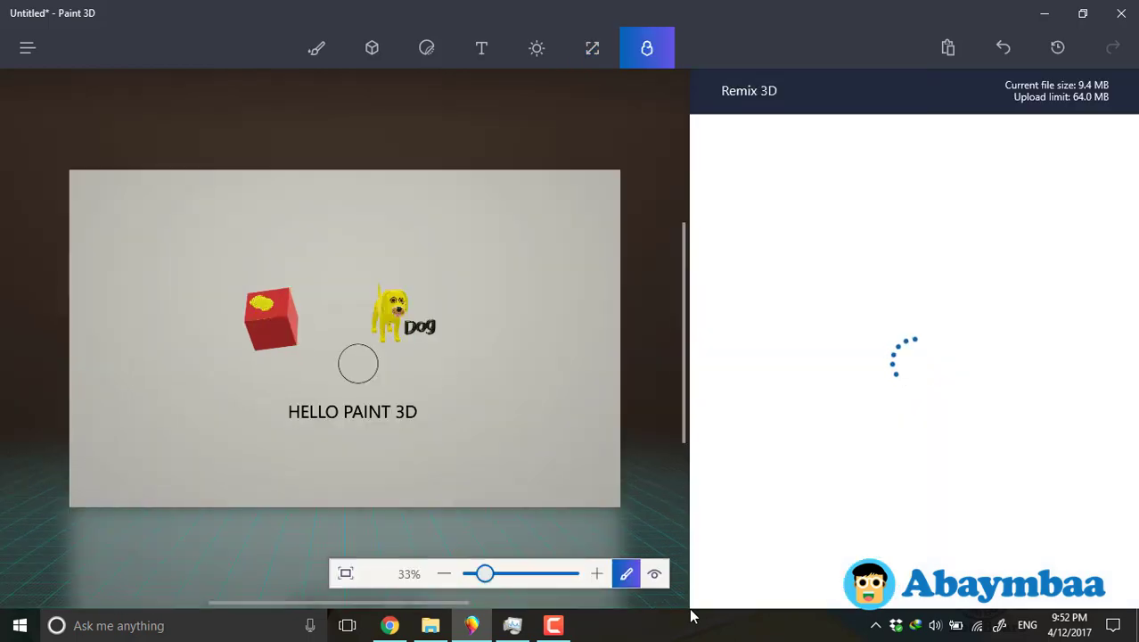
key("ctrl+shift+3")
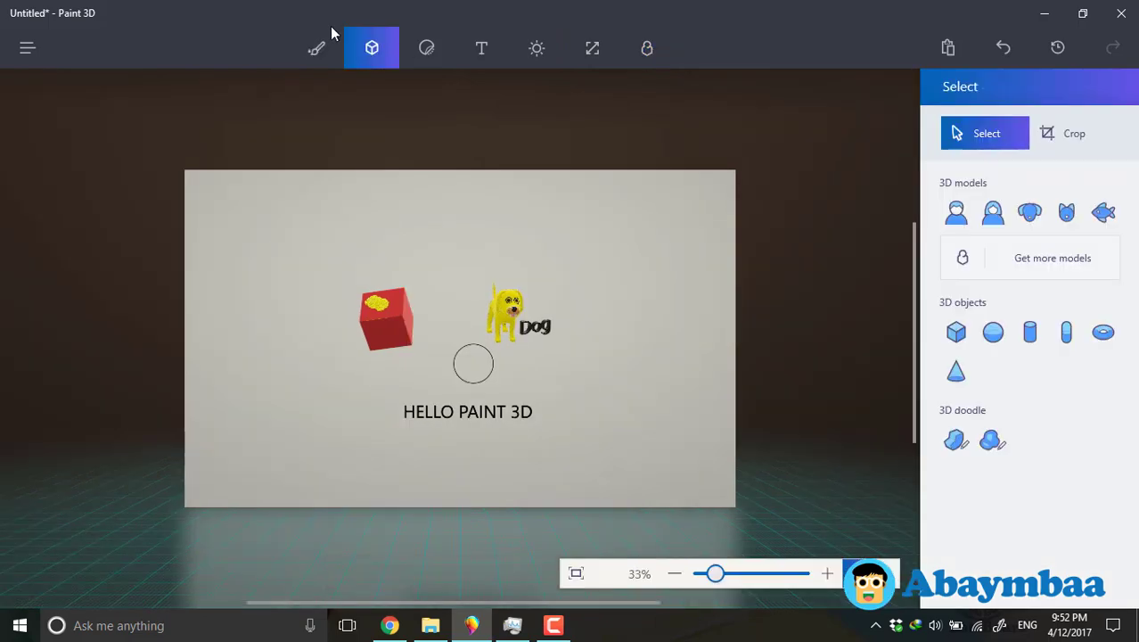
key("ctrl+shift+r")
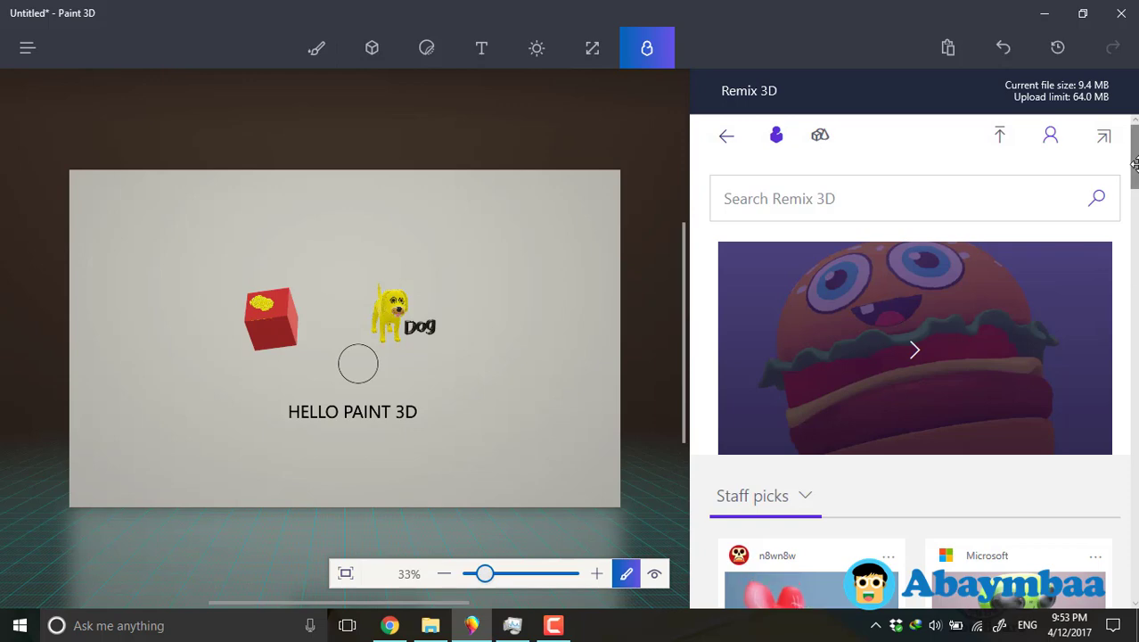
scroll(1135, 169, "down", 3)
scroll(1135, 164, "up", 3)
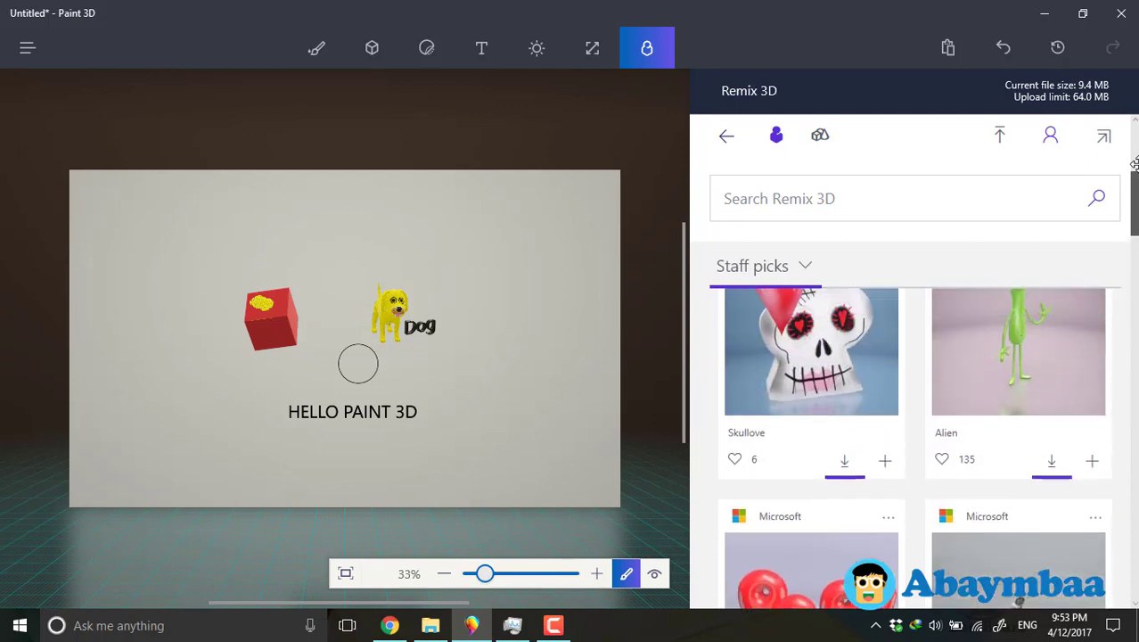
scroll(1135, 163, "up", 3)
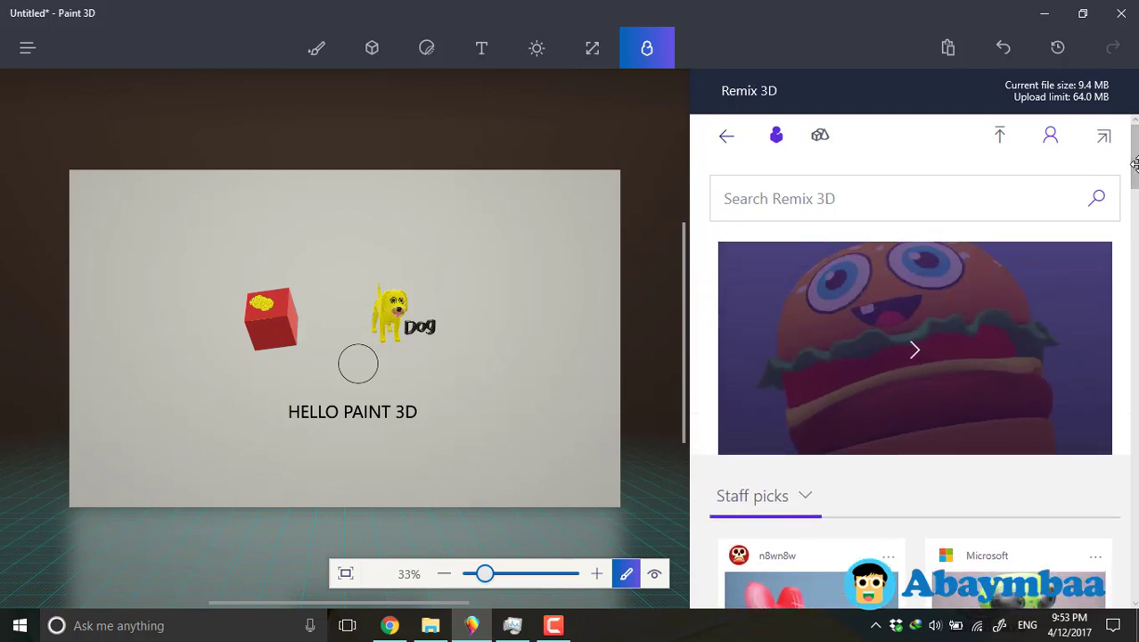
Draw a curved black soft-edge 3D doodle to the right of the "Dog" text.
left_click(372, 49)
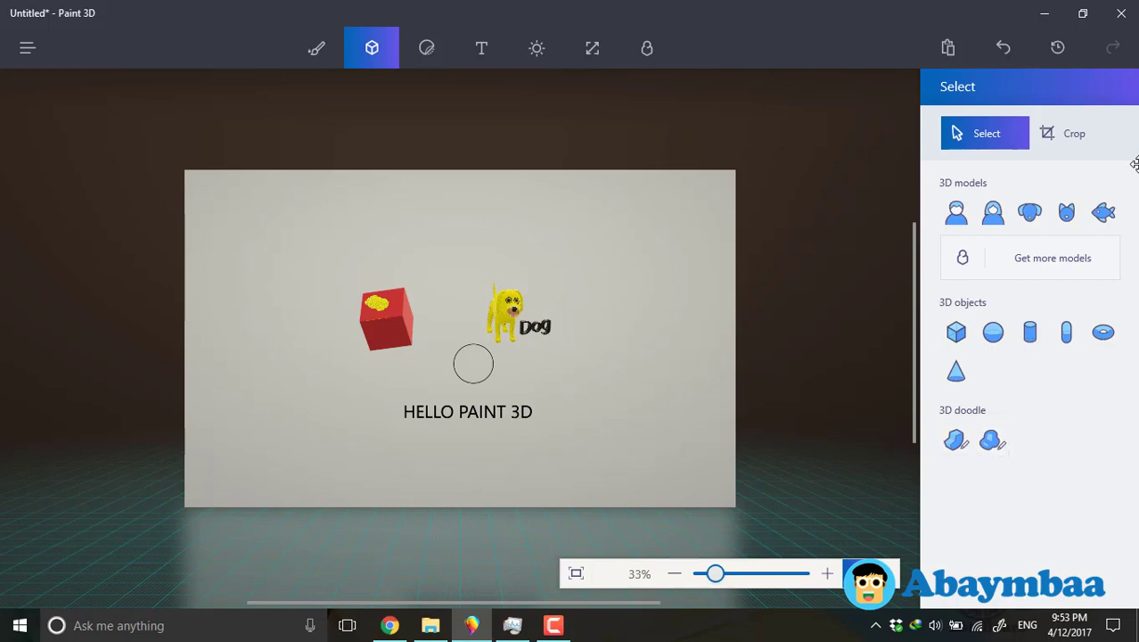
left_click(993, 440)
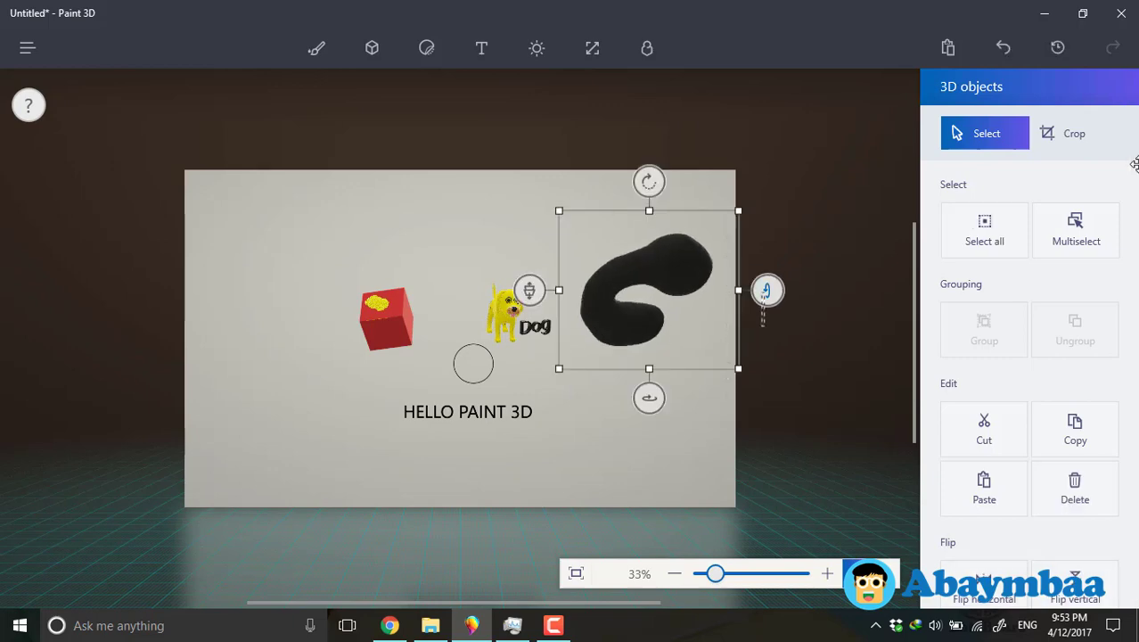
key("Escape")
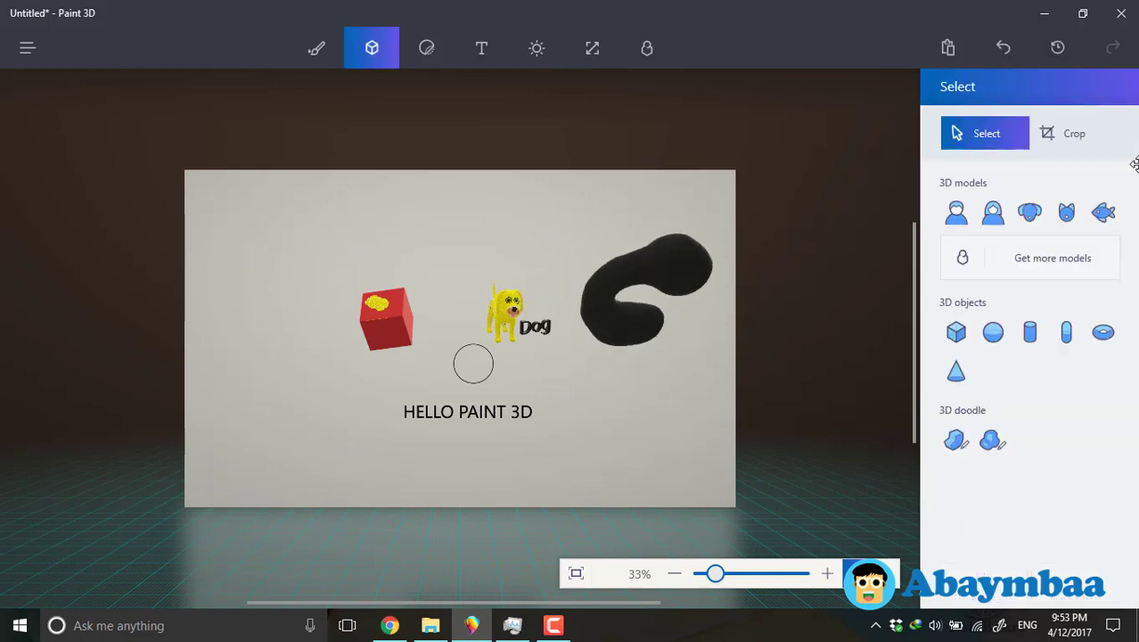
Select the soft-edge doodle and rotate it about its vertical axis so it faces the other way.
mouse_move(677, 269)
left_mouse_down()
mouse_move(702, 337)
mouse_move(689, 324)
left_mouse_up()
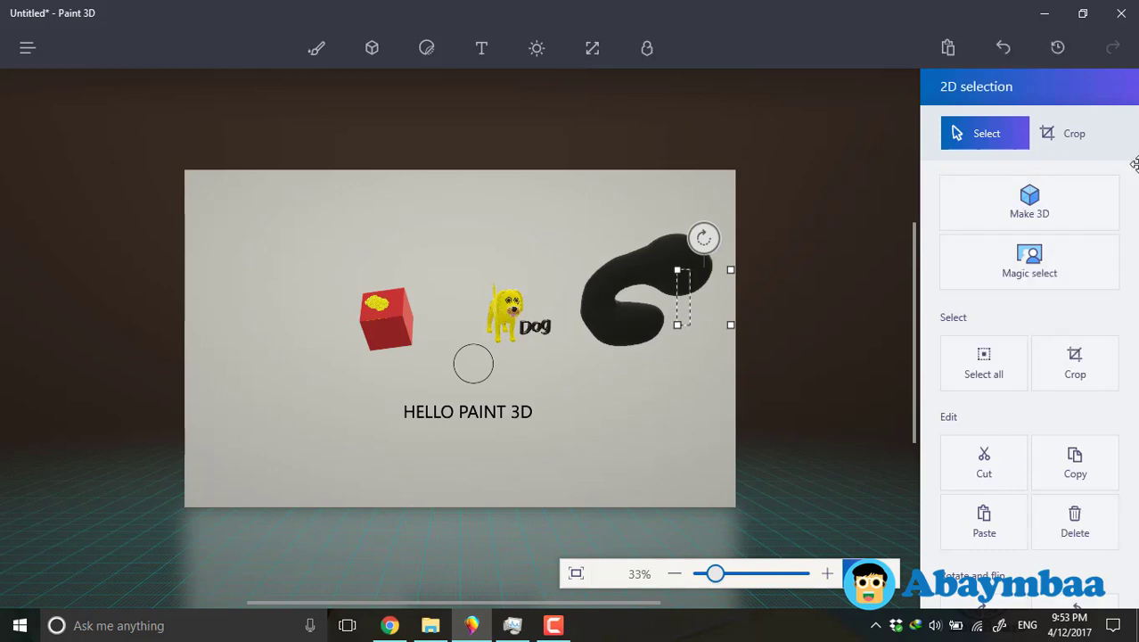
left_click(372, 47)
left_click(642, 285)
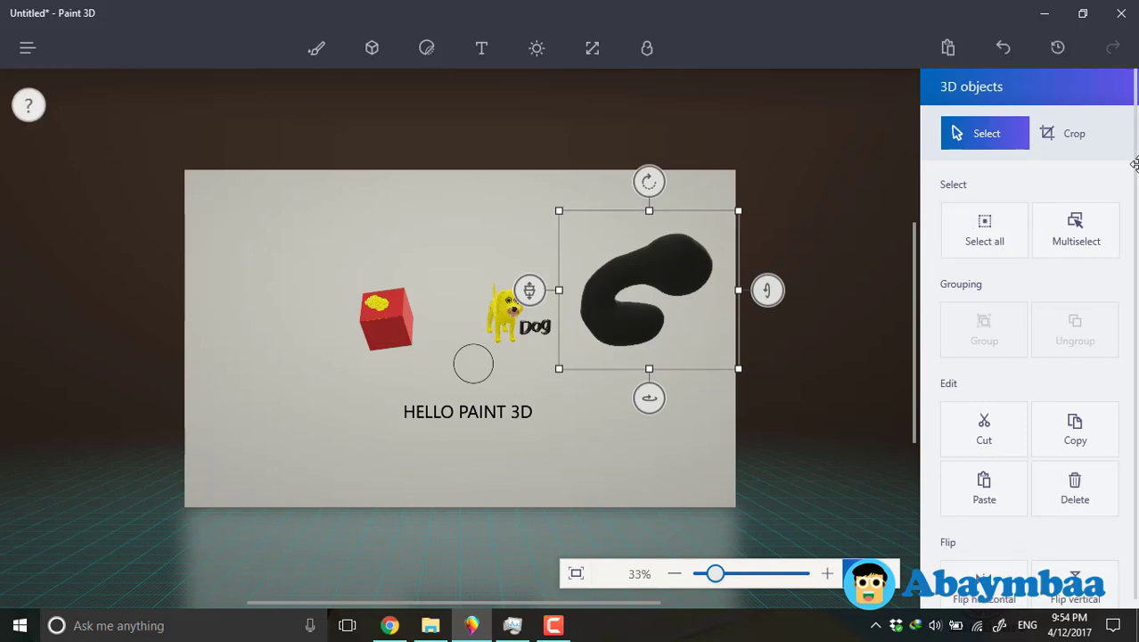
mouse_move(649, 398)
left_mouse_down()
mouse_move(765, 397)
mouse_move(545, 397)
left_mouse_up()
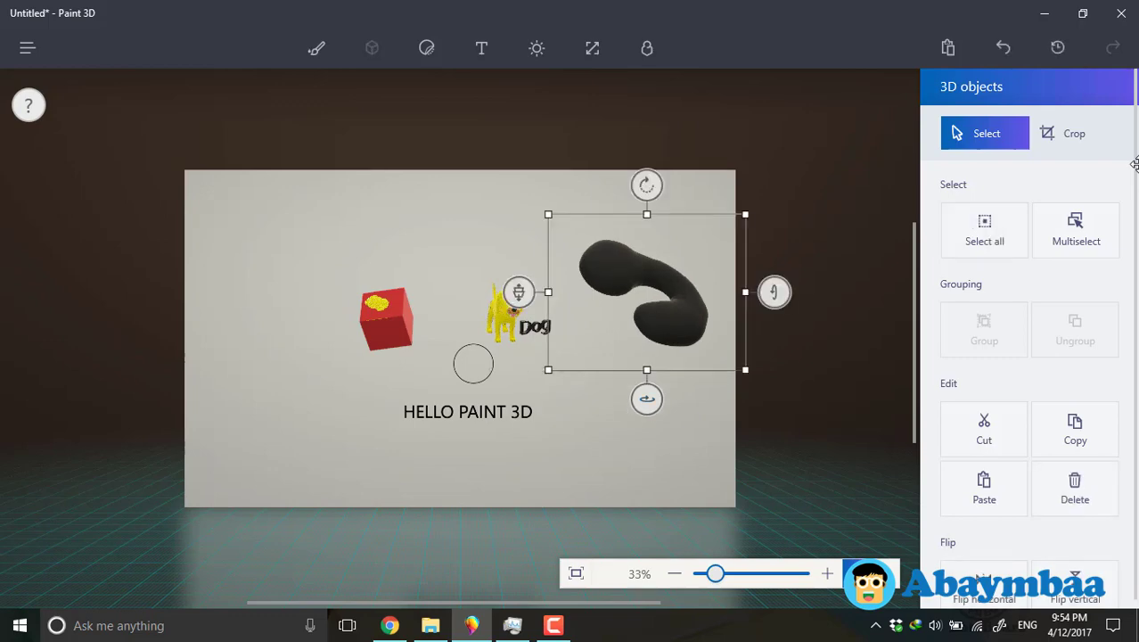
key("Escape")
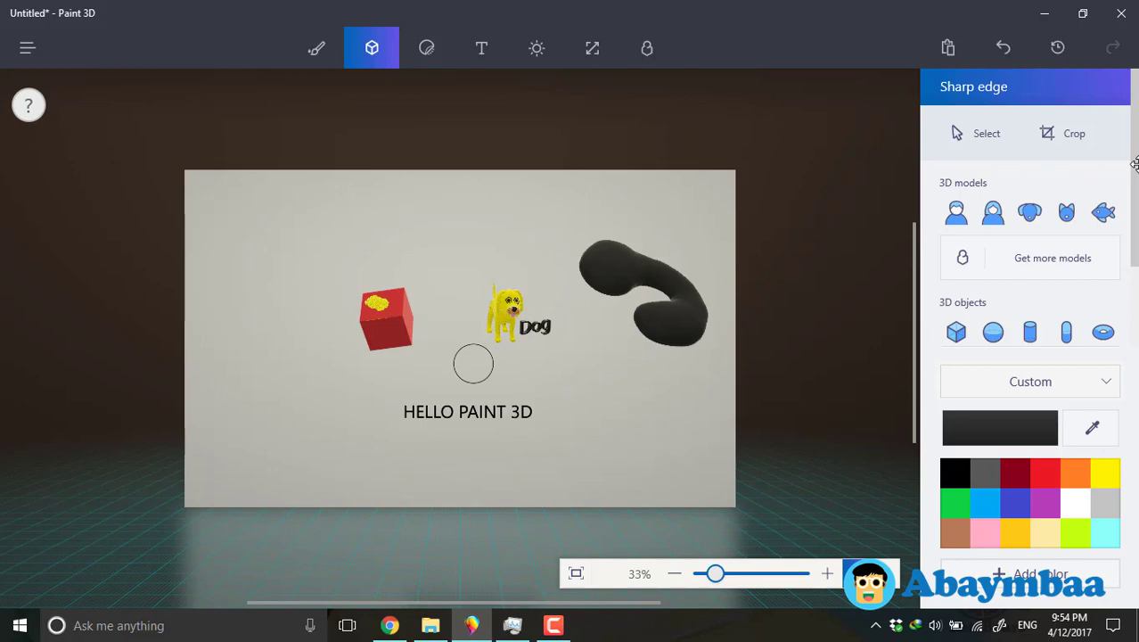
Draw a black sharp-edge 3D doodle to the left of the red cube and rotate it about its vertical axis.
left_click_drag(305, 264, 261, 340)
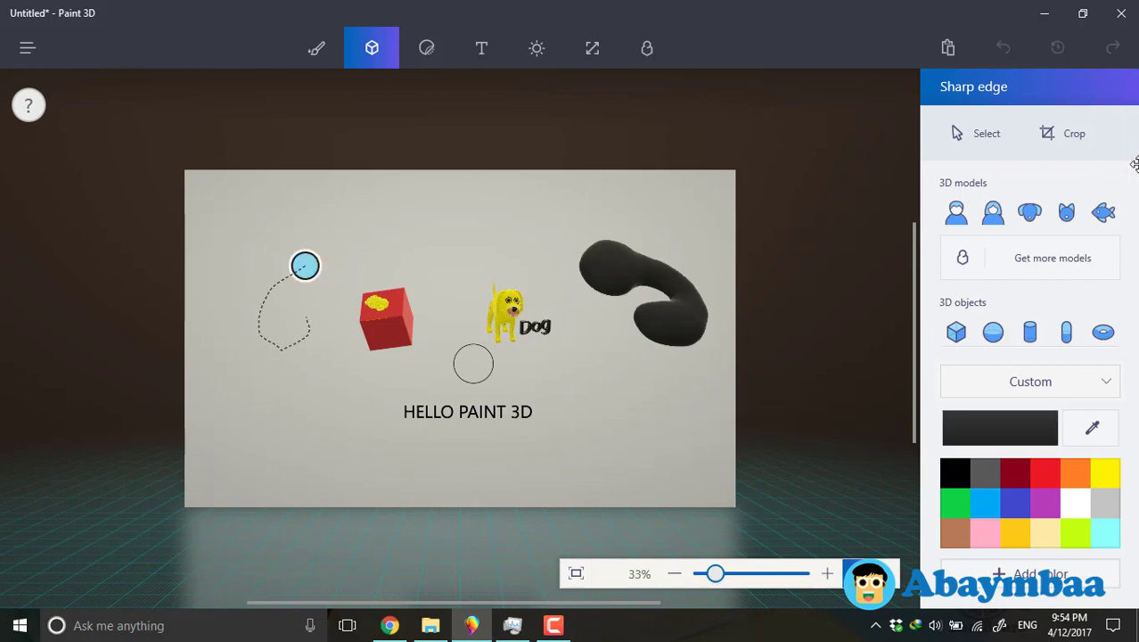
left_click_drag(339, 236, 305, 264)
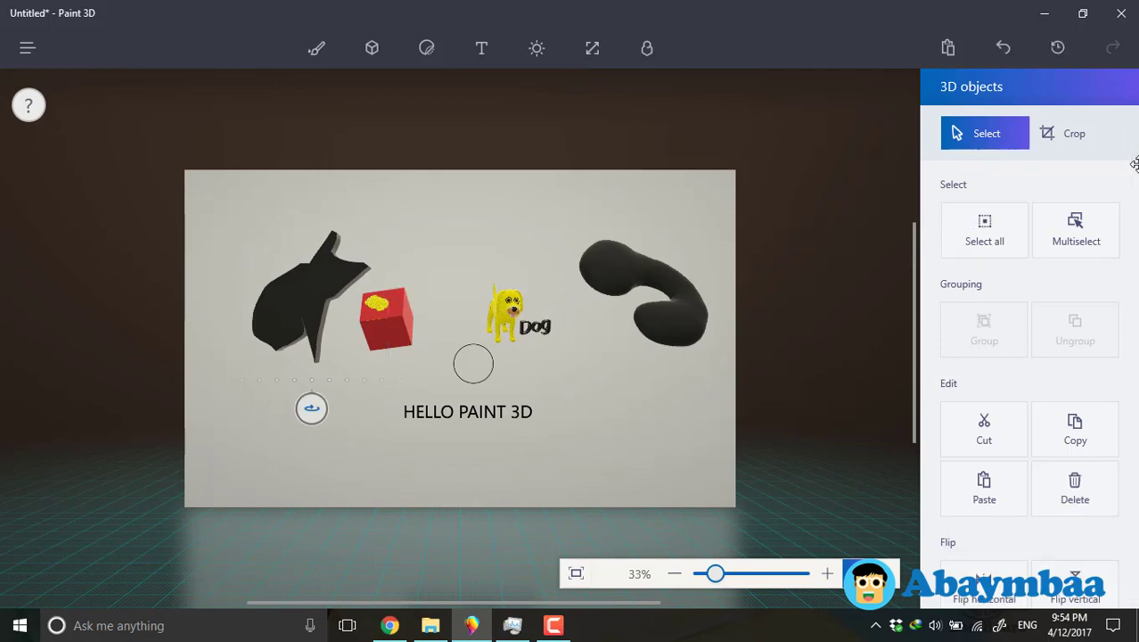
mouse_move(312, 408)
left_mouse_down()
mouse_move(226, 408)
mouse_move(448, 407)
left_mouse_up()
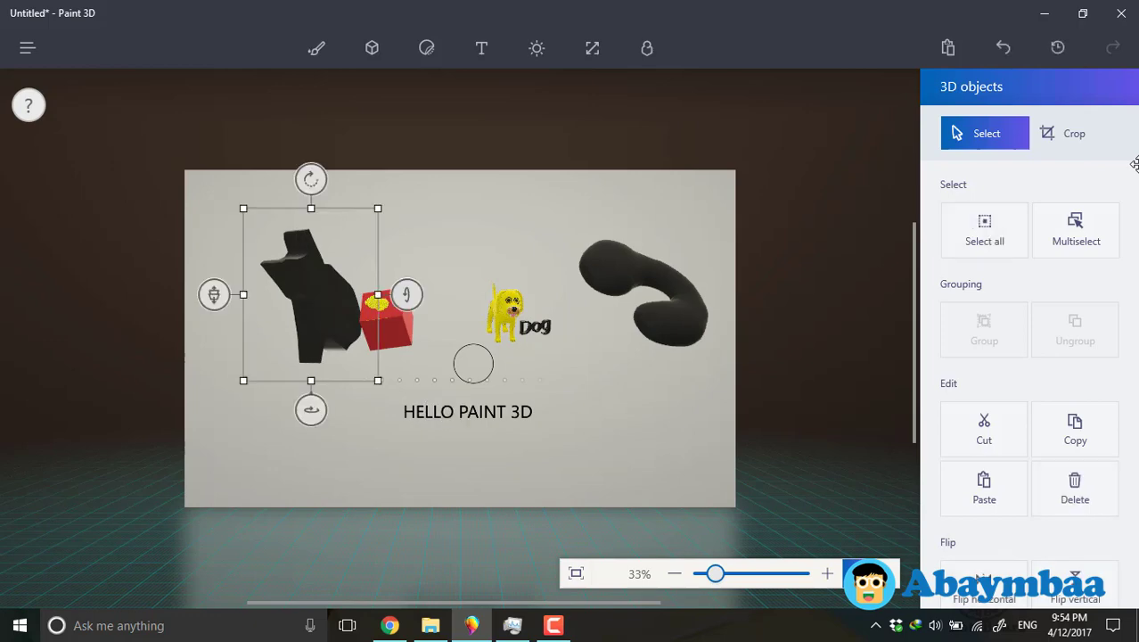
left_click(984, 583)
key("Escape")
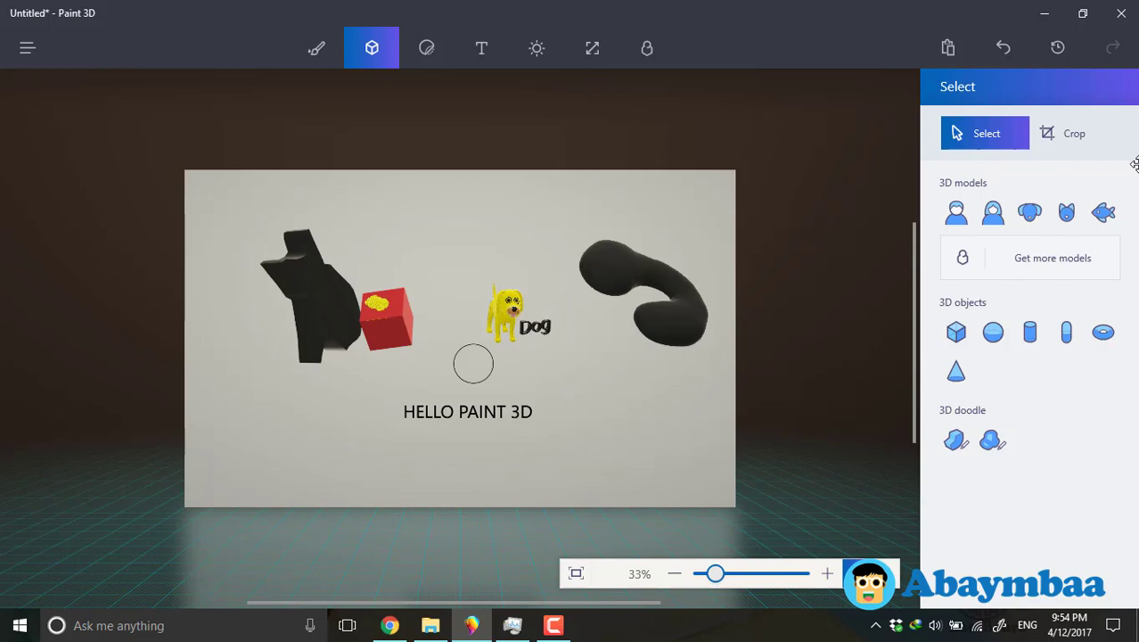
Move the yellow dog up and to the left, away from the "Dog" text.
key("ctrl+1")
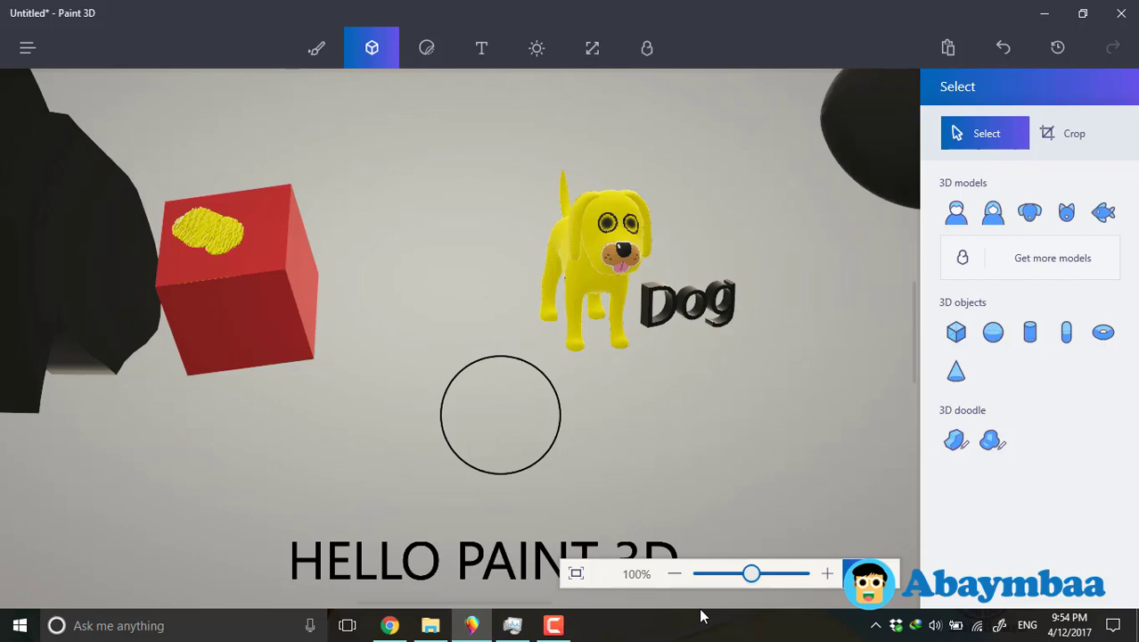
left_click(594, 259)
left_click_drag(593, 258, 554, 225)
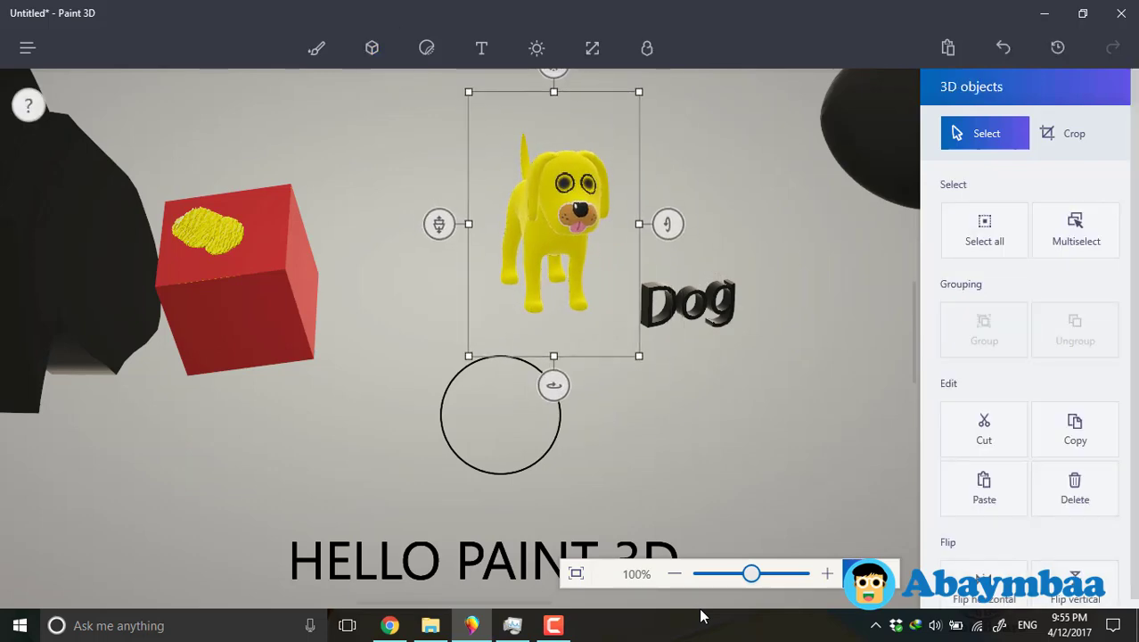
Erase both eye stickers from the dog's face with the Eraser at a thickness of 34 px.
left_click(316, 48)
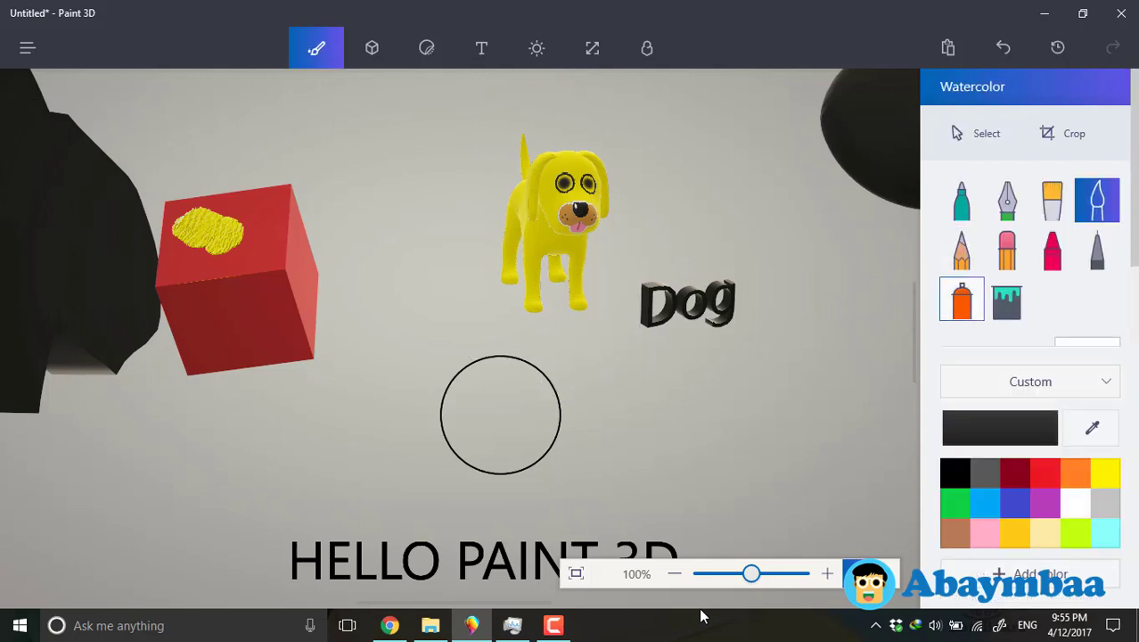
key("Up")
key("Right")
key("Return")
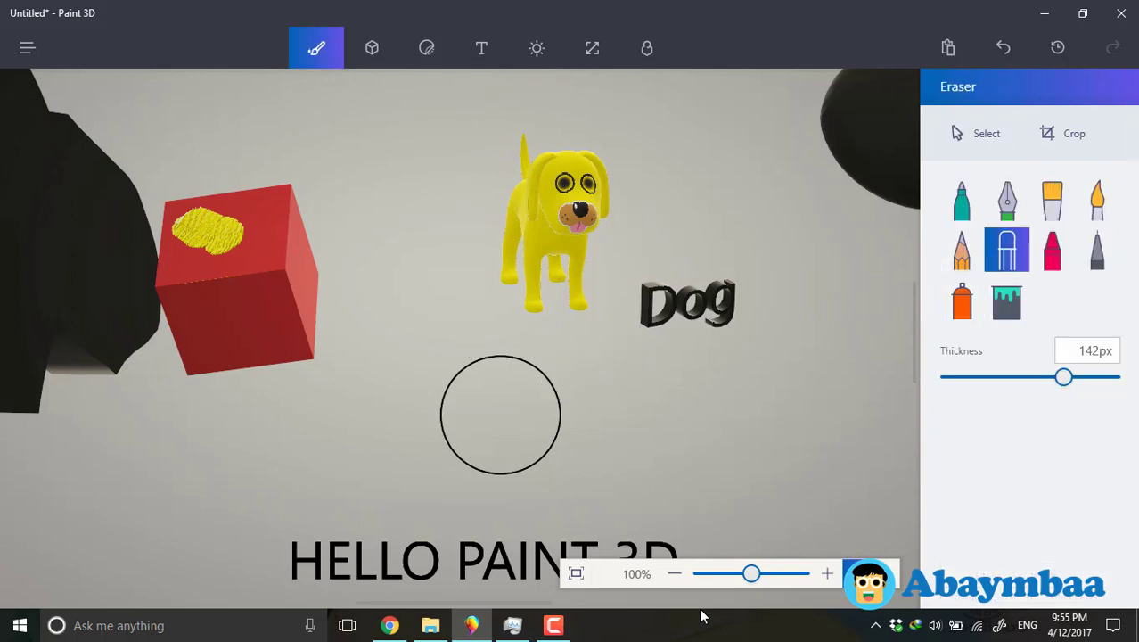
key("ctrl+z")
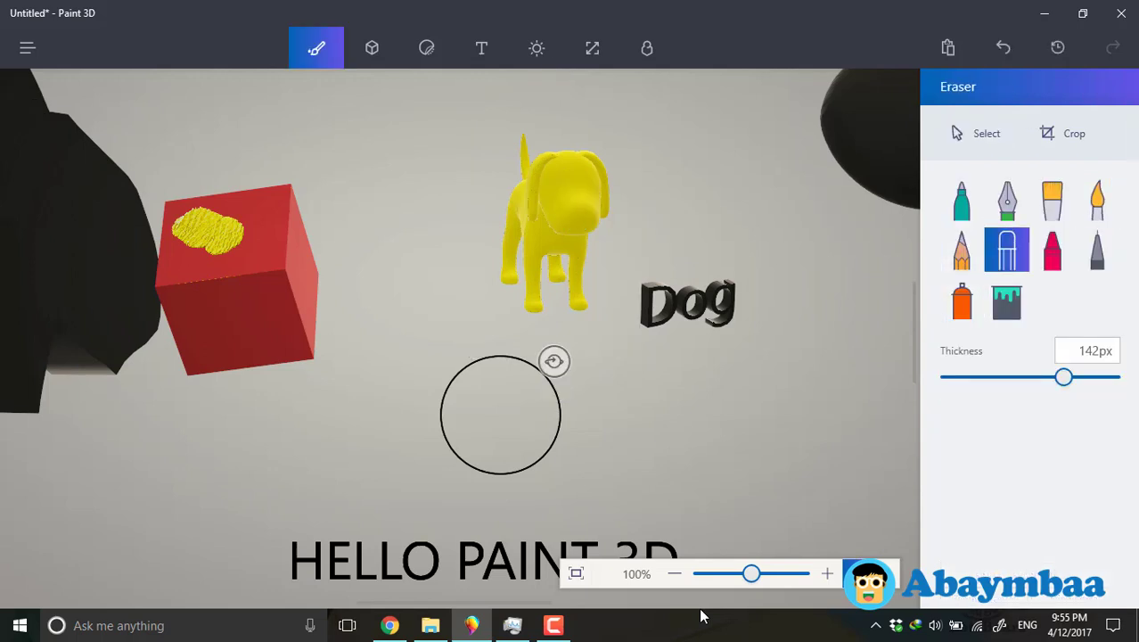
key("ctrl+z")
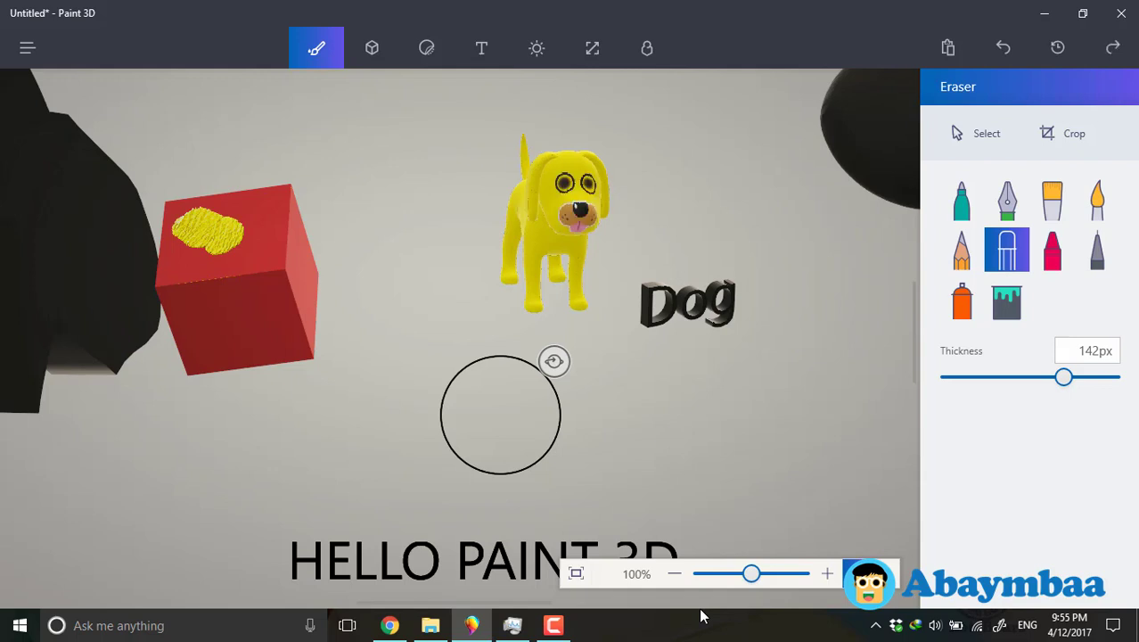
left_click_drag(1063, 377, 977, 377)
key("ctrl+z")
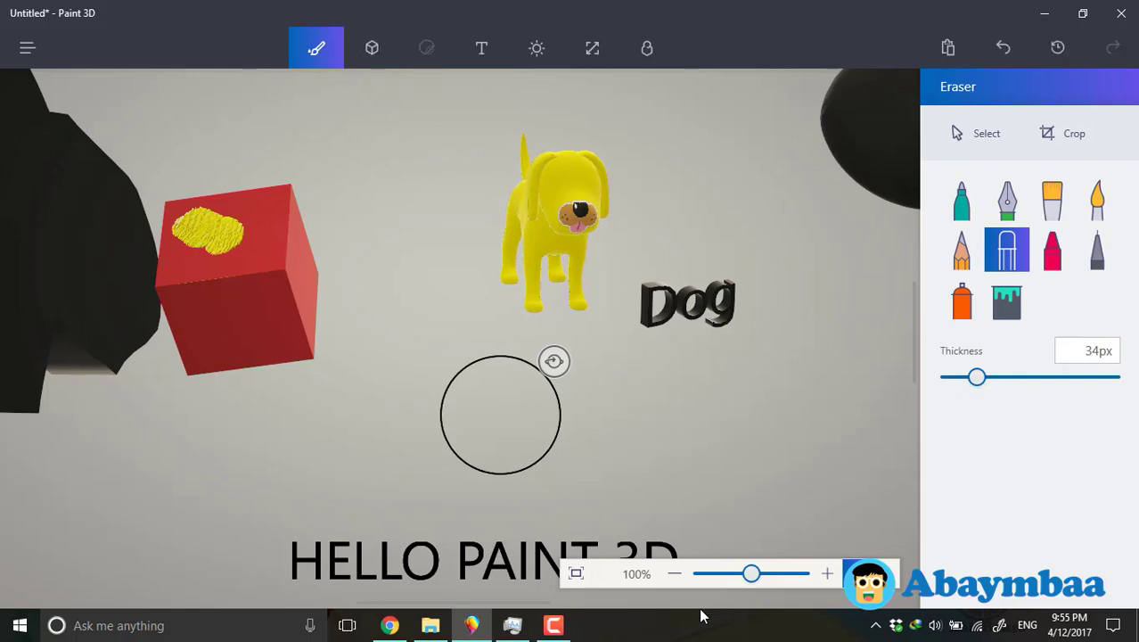
Place the sunglasses sticker over the yellow dog's eyes, tilt it slightly to match the face and shift it up a little.
left_click(427, 48)
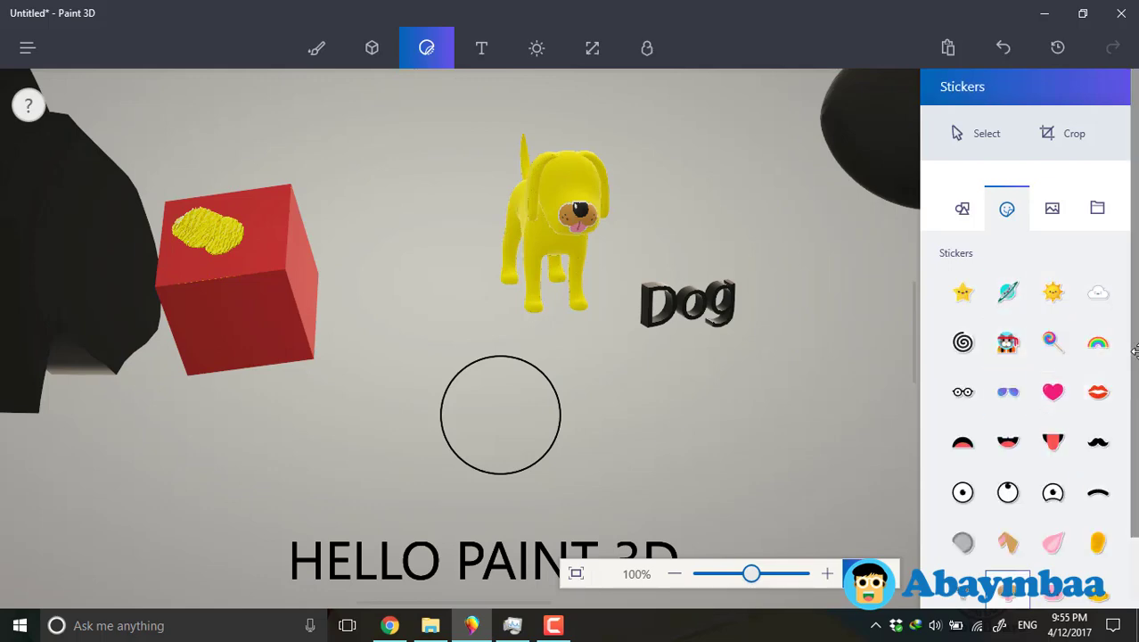
scroll(1135, 261, "down", 2)
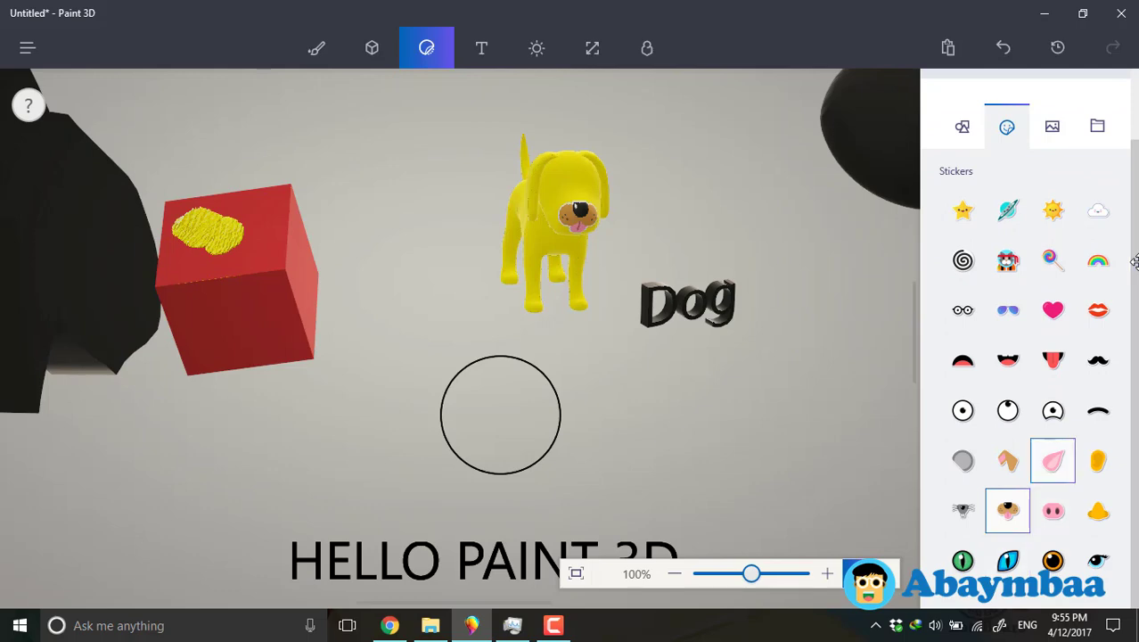
left_click(1008, 310)
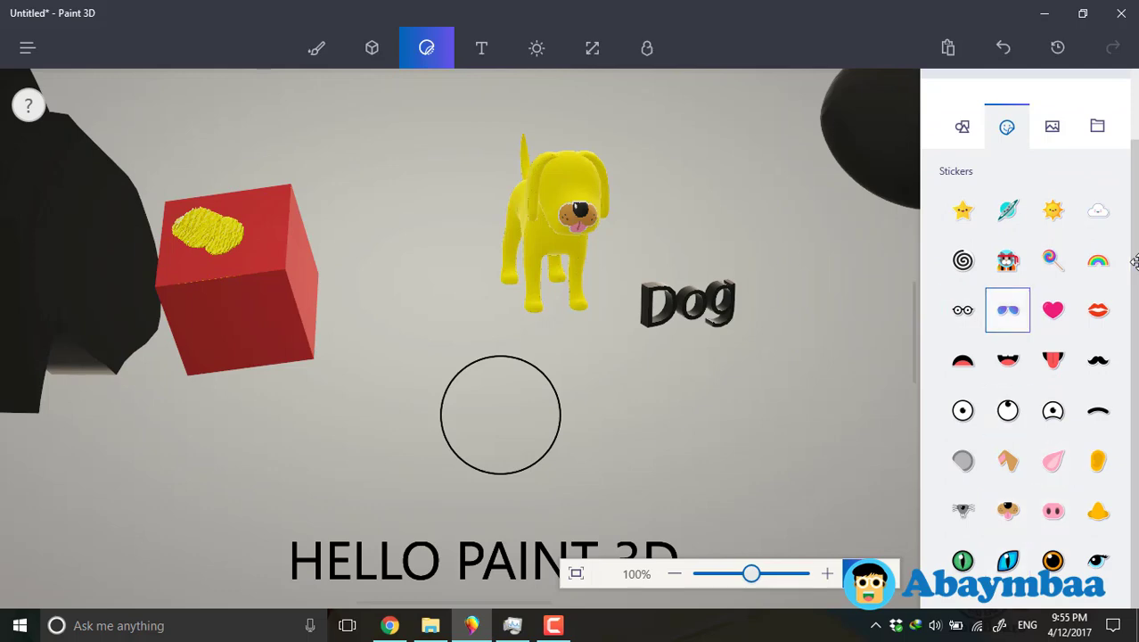
mouse_move(570, 186)
left_mouse_down()
mouse_move(620, 235)
mouse_move(585, 178)
mouse_move(577, 191)
left_mouse_up()
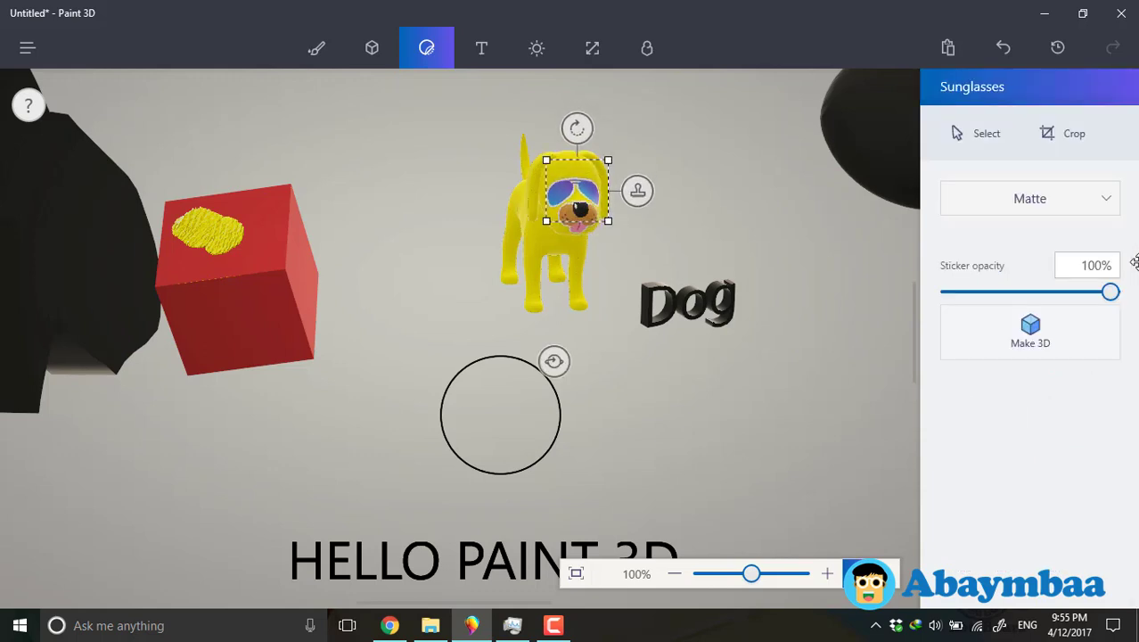
mouse_move(577, 129)
left_mouse_down()
mouse_move(596, 130)
mouse_move(579, 128)
left_mouse_up()
left_click_drag(581, 190, 581, 184)
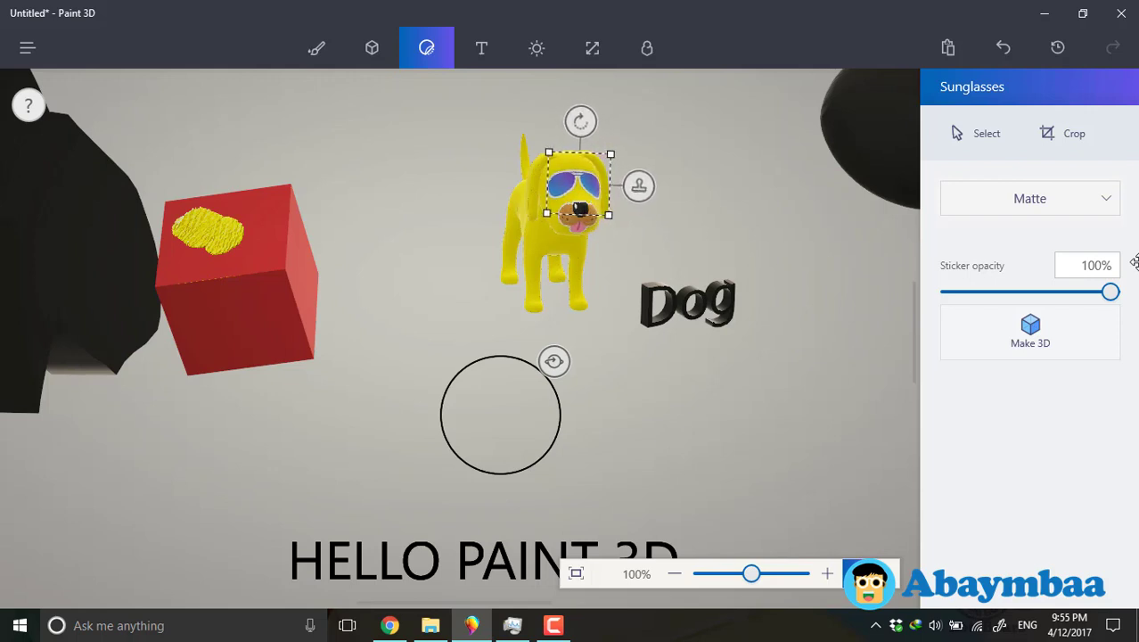
left_click(704, 205)
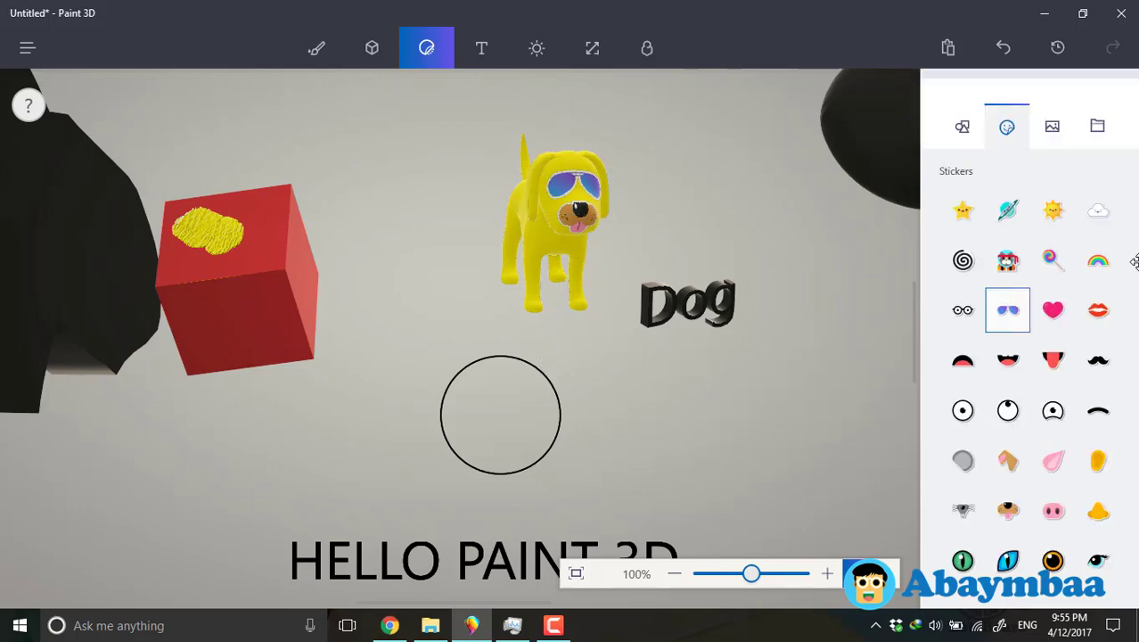
left_click(574, 192)
key("Delete")
key("ctrl+z")
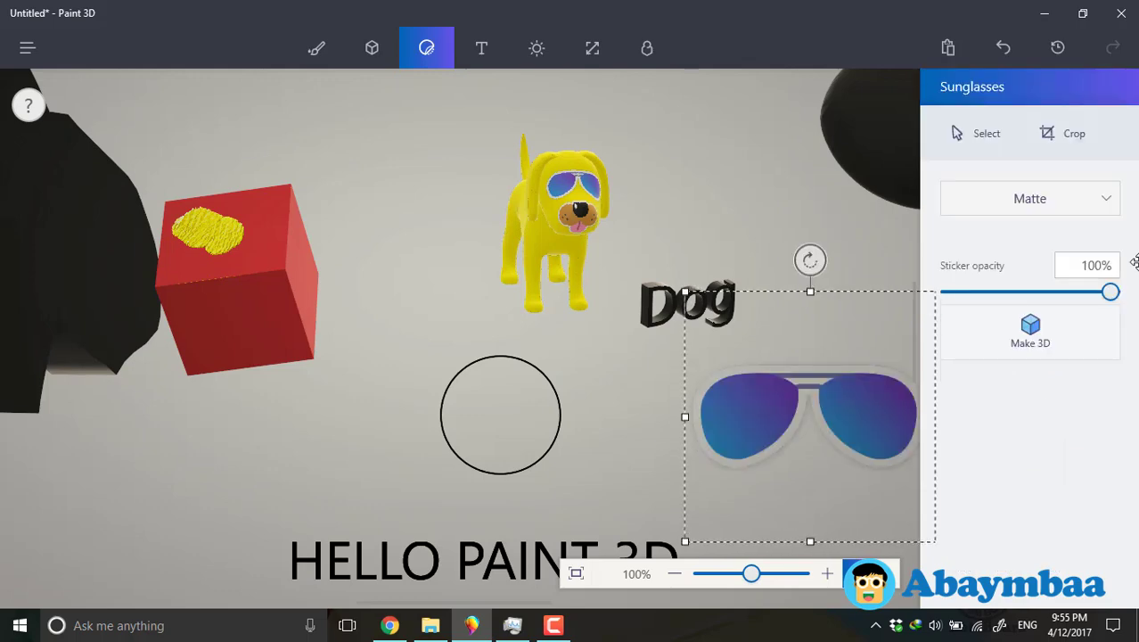
key("Delete")
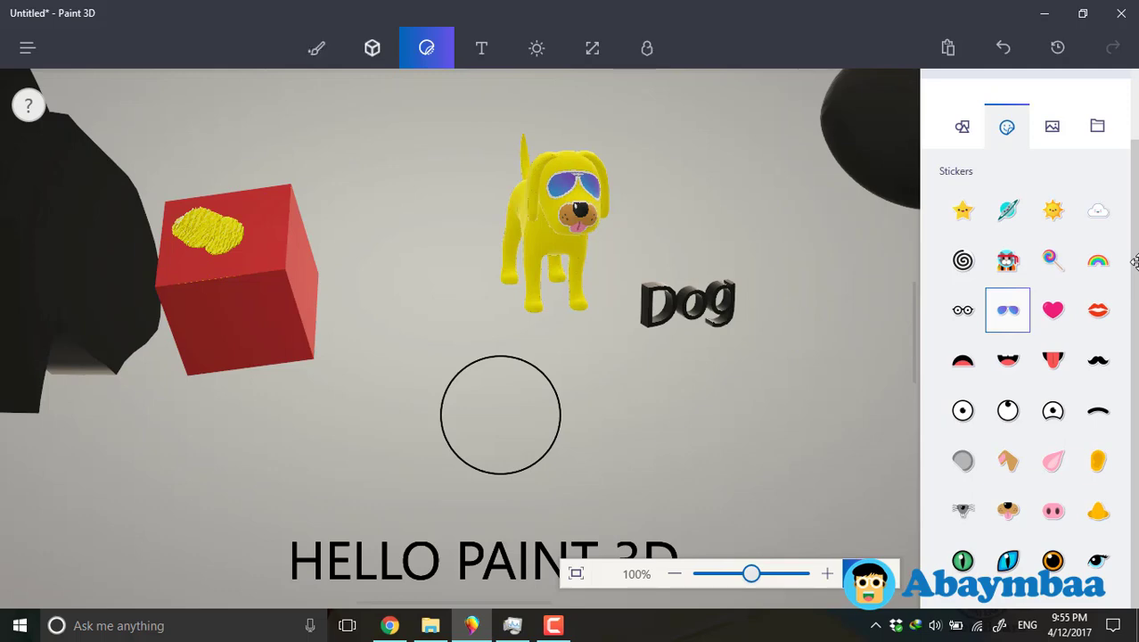
Rotate the yellow dog about its vertical axis until it faces partly sideways, and tilt it slightly about its horizontal axis.
left_click(371, 48)
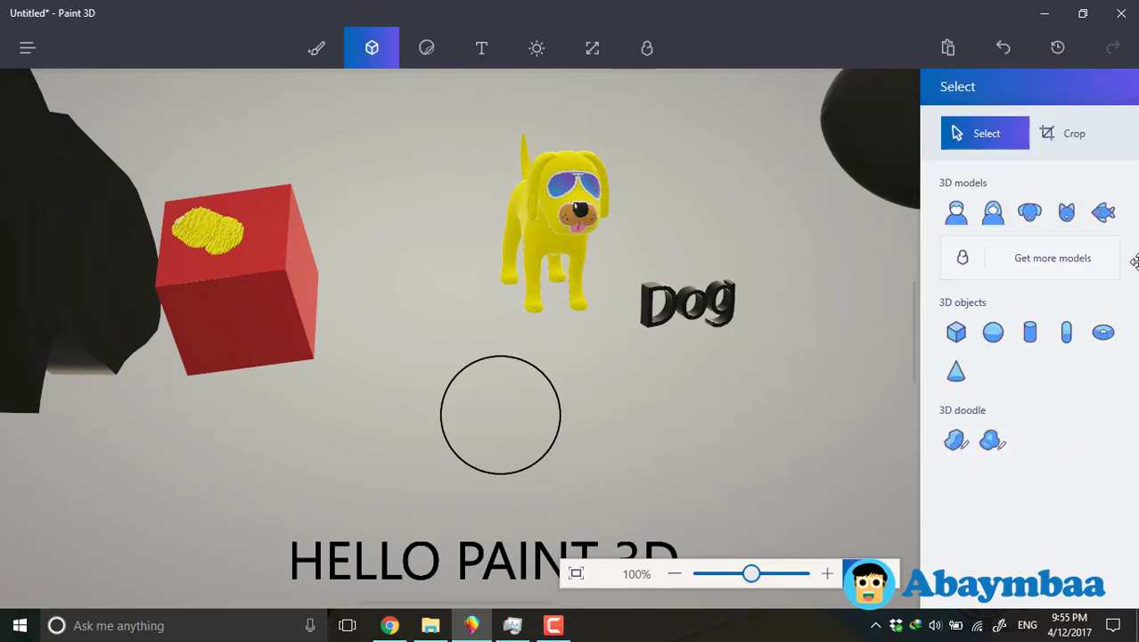
left_click(554, 224)
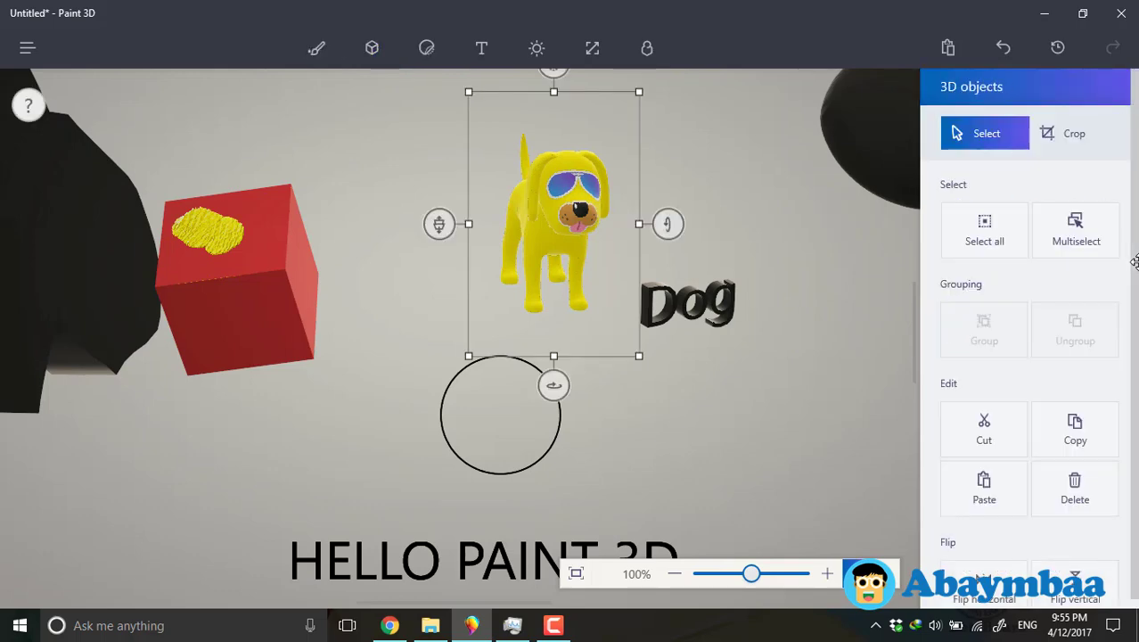
mouse_move(554, 385)
left_mouse_down()
mouse_move(417, 385)
mouse_move(447, 385)
left_mouse_up()
key("Left")
key("Left")
key("Left")
key("Left")
key("Left")
key("Left")
key("Left")
key("Left")
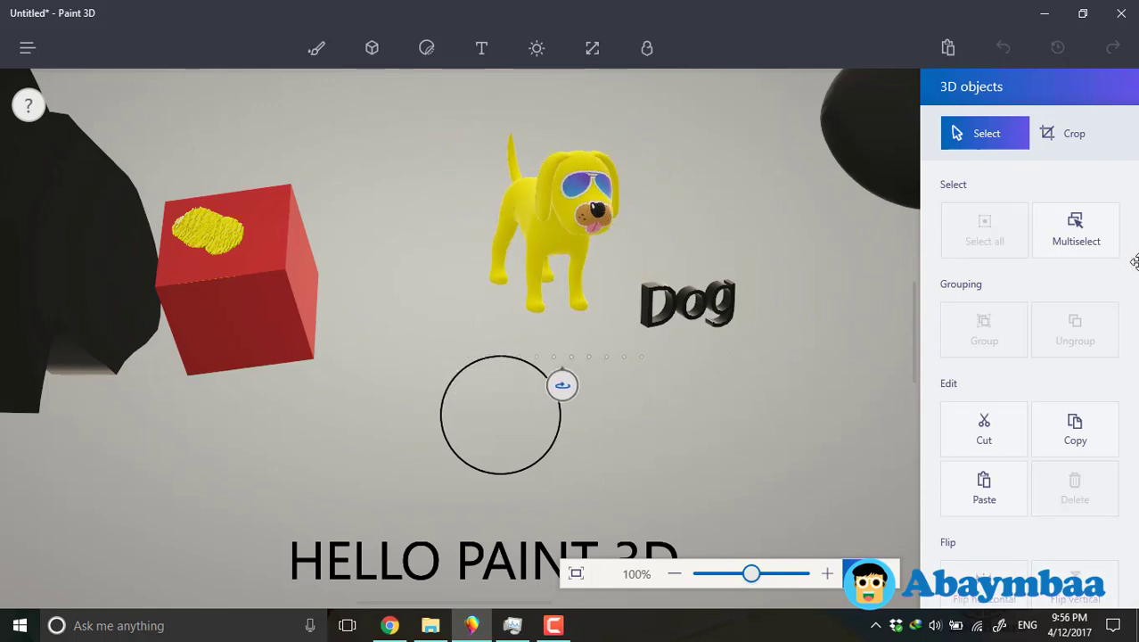
mouse_move(713, 224)
left_mouse_down()
mouse_move(713, 177)
mouse_move(713, 196)
left_mouse_up()
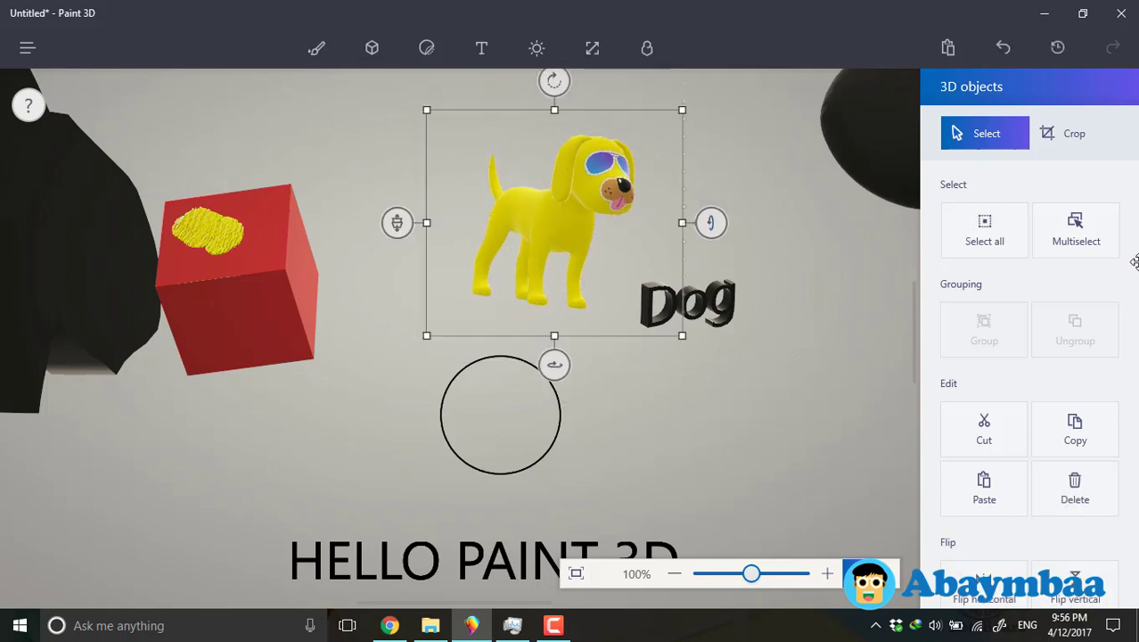
left_click_drag(555, 364, 544, 363)
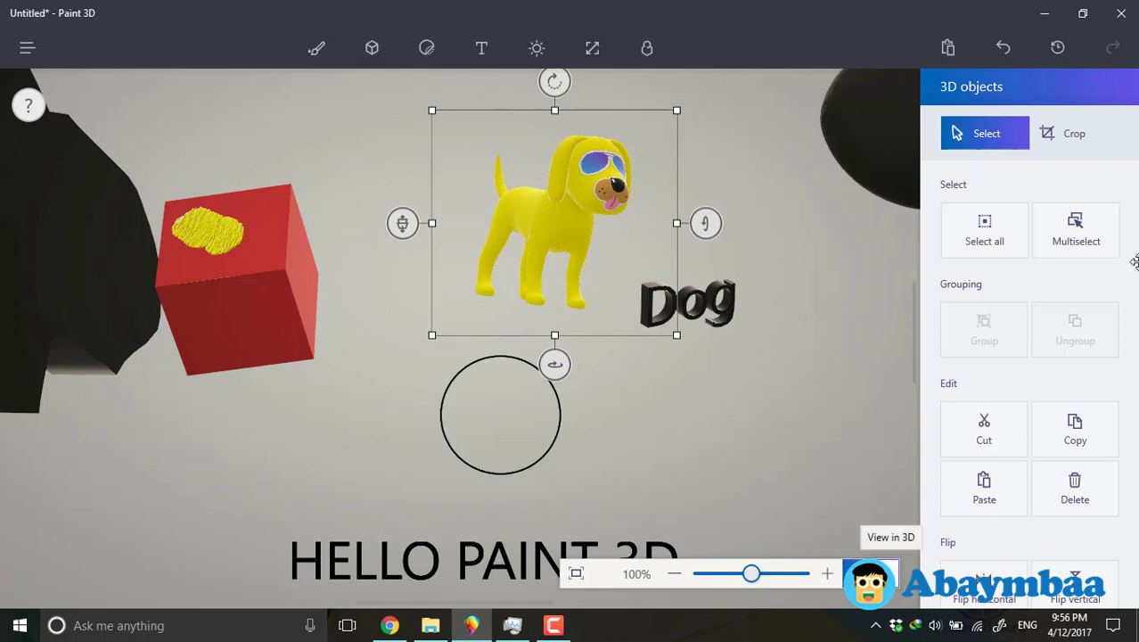
Show the scene in 3D view, enlarged to 100% around the dog, and adjust the vertical viewing angle.
left_click(886, 573)
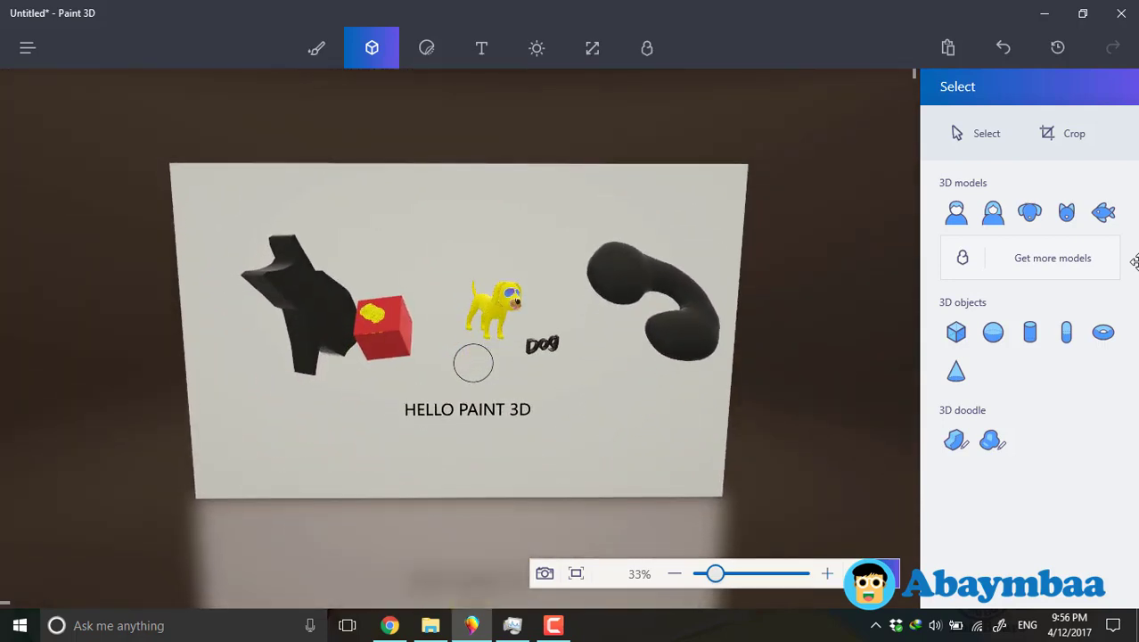
key("ctrl+plus")
key("ctrl+plus")
key("ctrl+plus")
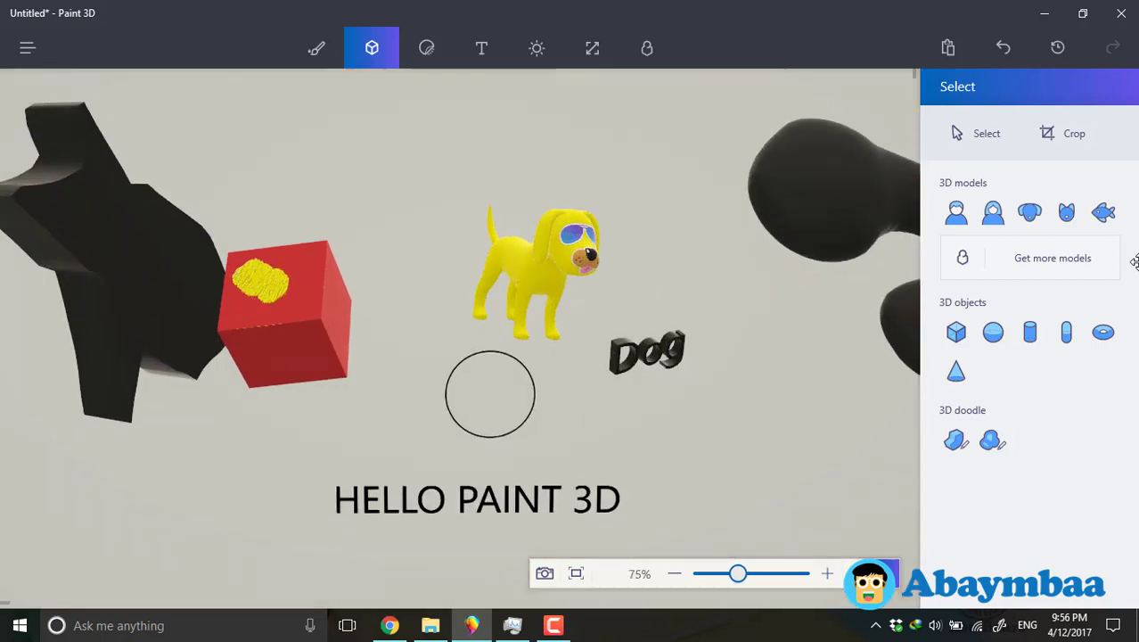
key("ctrl+plus")
key("Up")
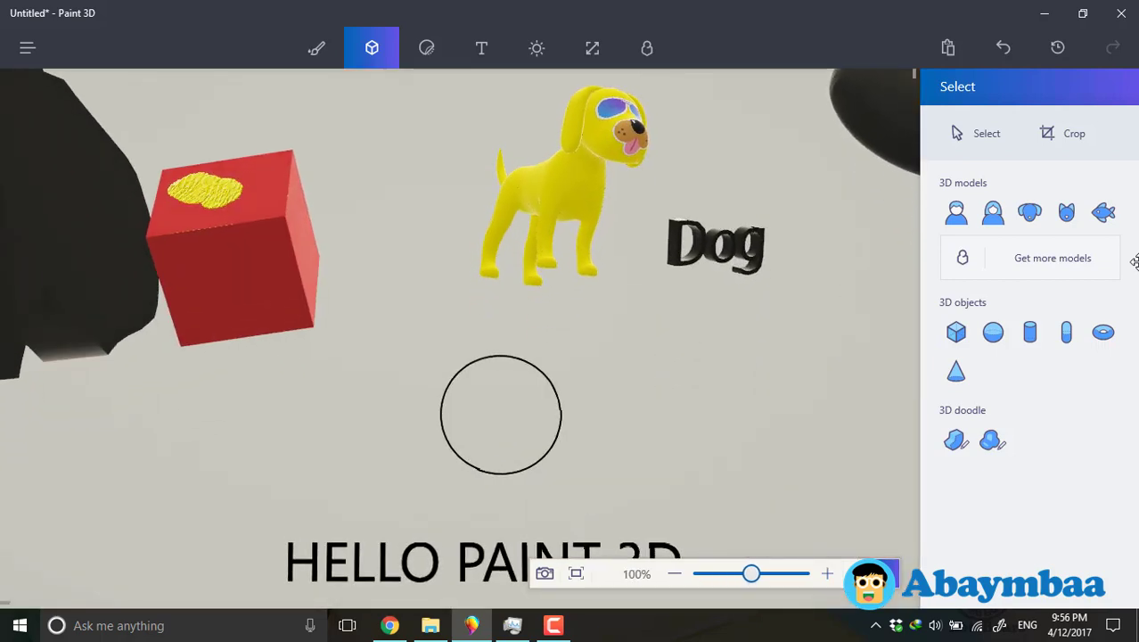
key("Down")
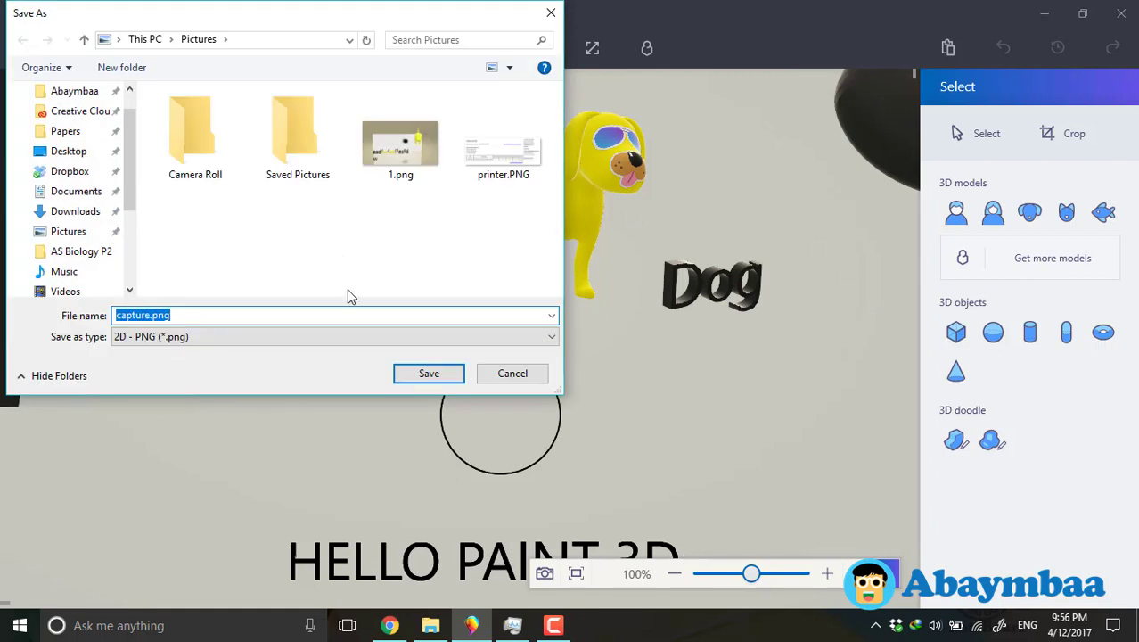
Save the capture of the 3D view to the Desktop as a 2D JPEG named "shot".
left_click(382, 337)
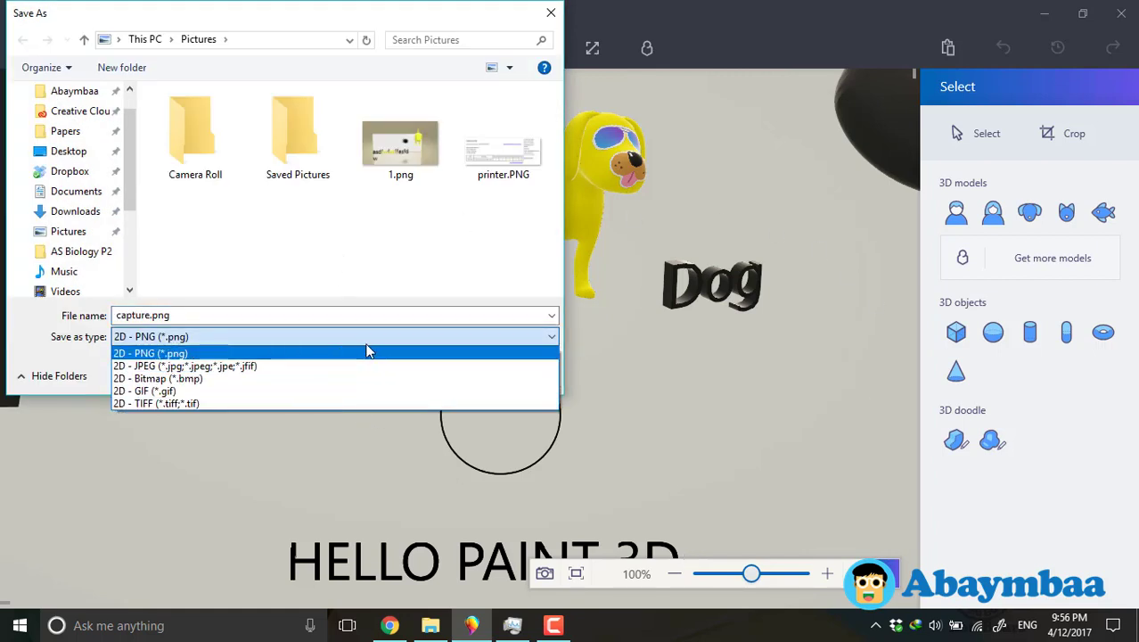
left_click(293, 371)
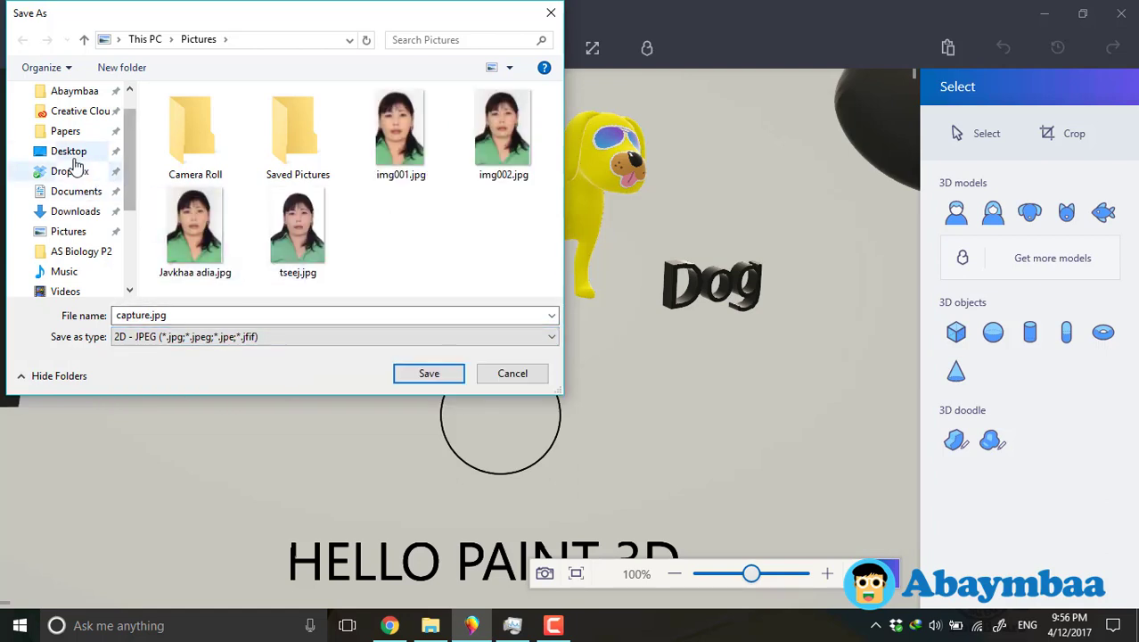
left_click(71, 153)
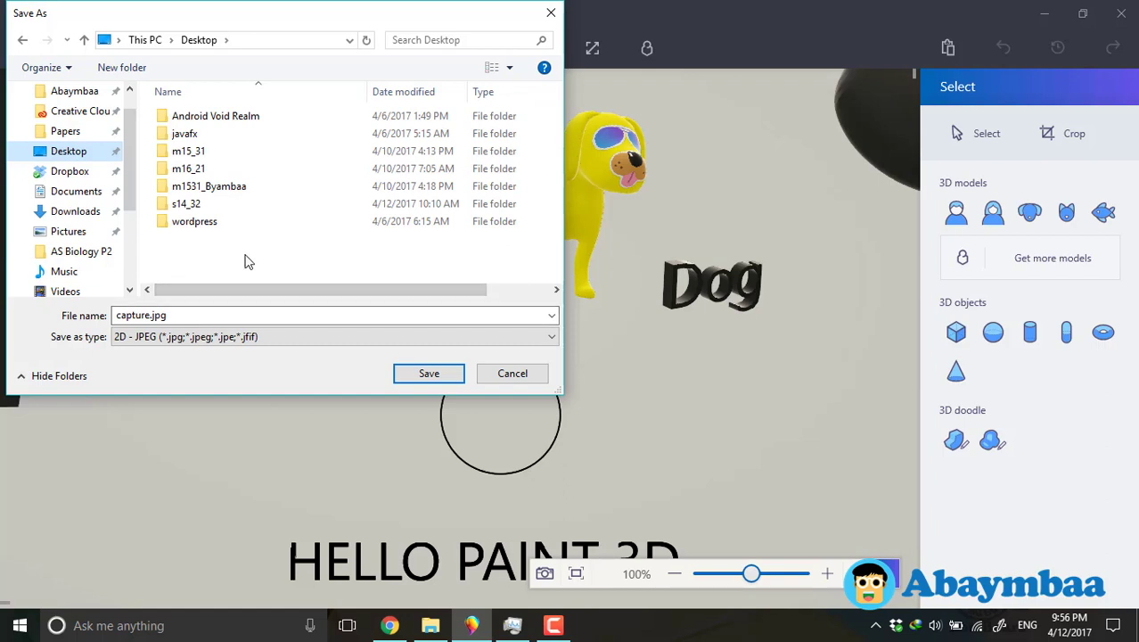
double_click(254, 316)
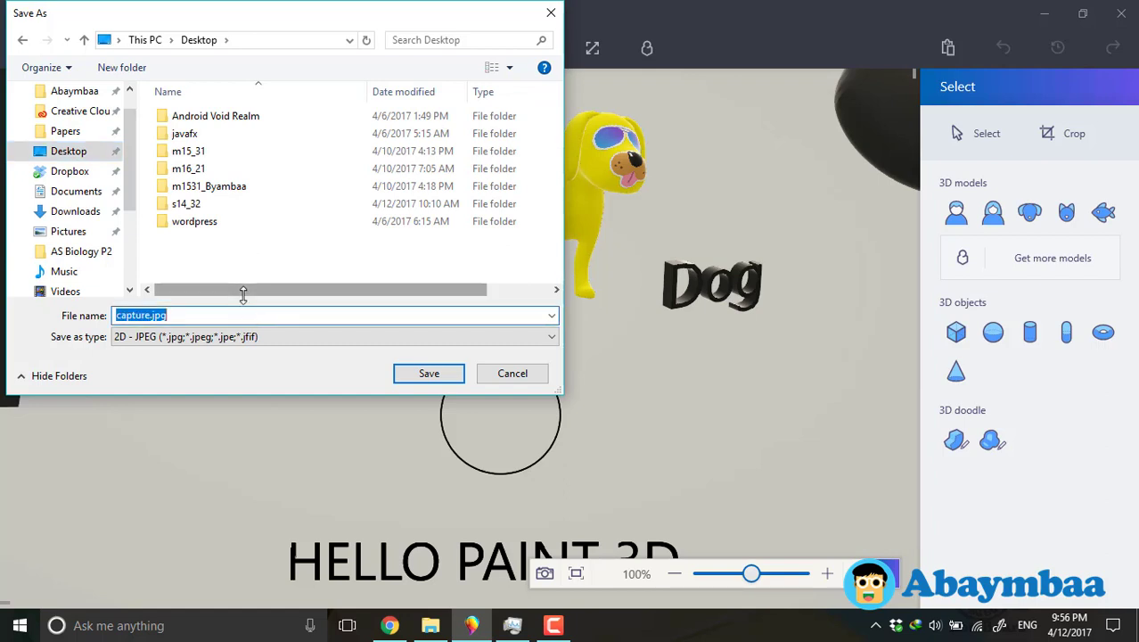
type("shot")
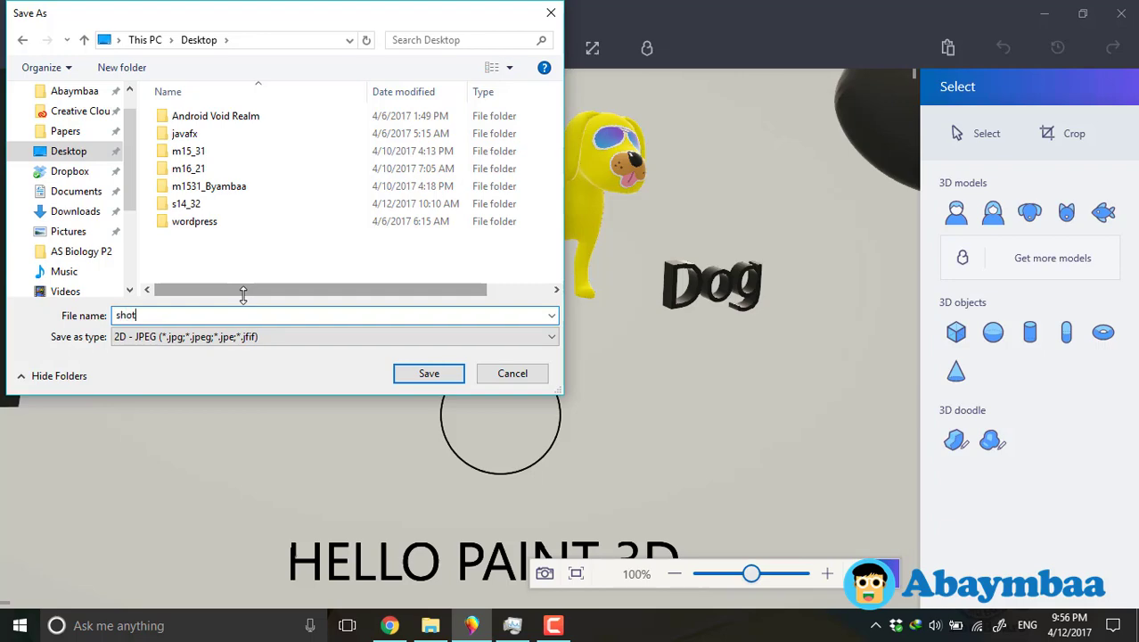
left_click(419, 374)
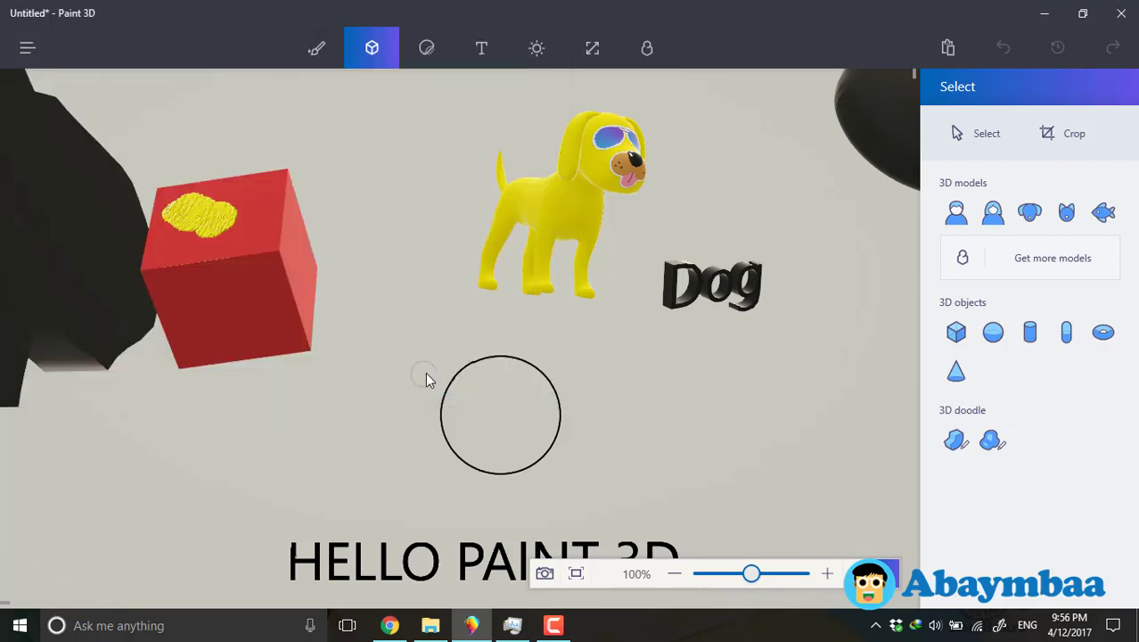
Switch to File Explorer and open shot.jpg from the Desktop in Photos.
left_click(430, 625)
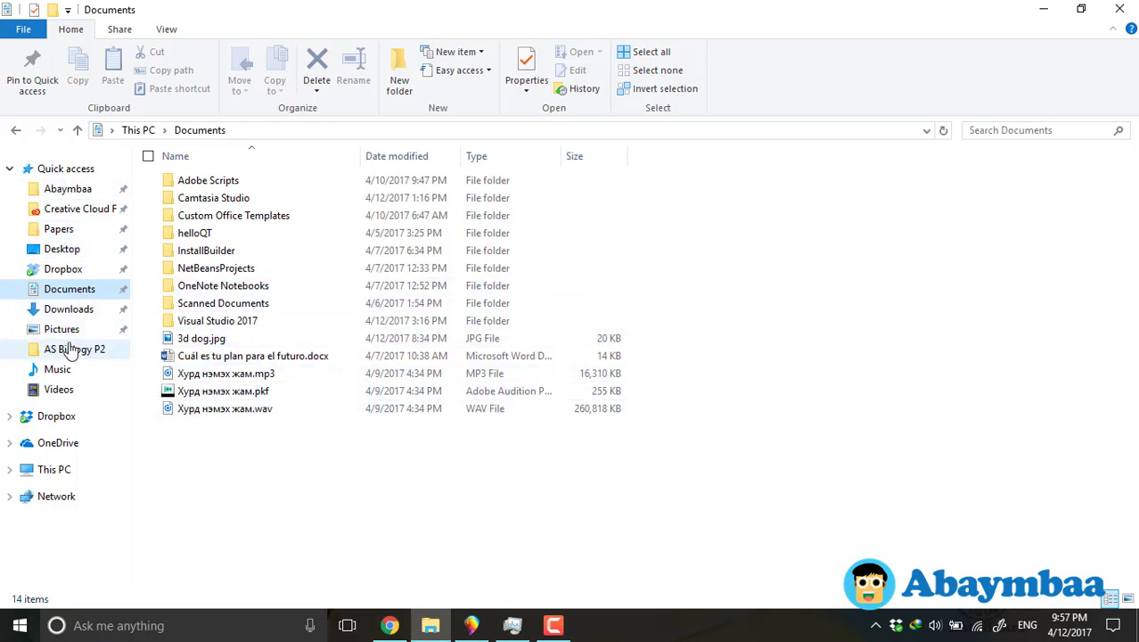
left_click(62, 249)
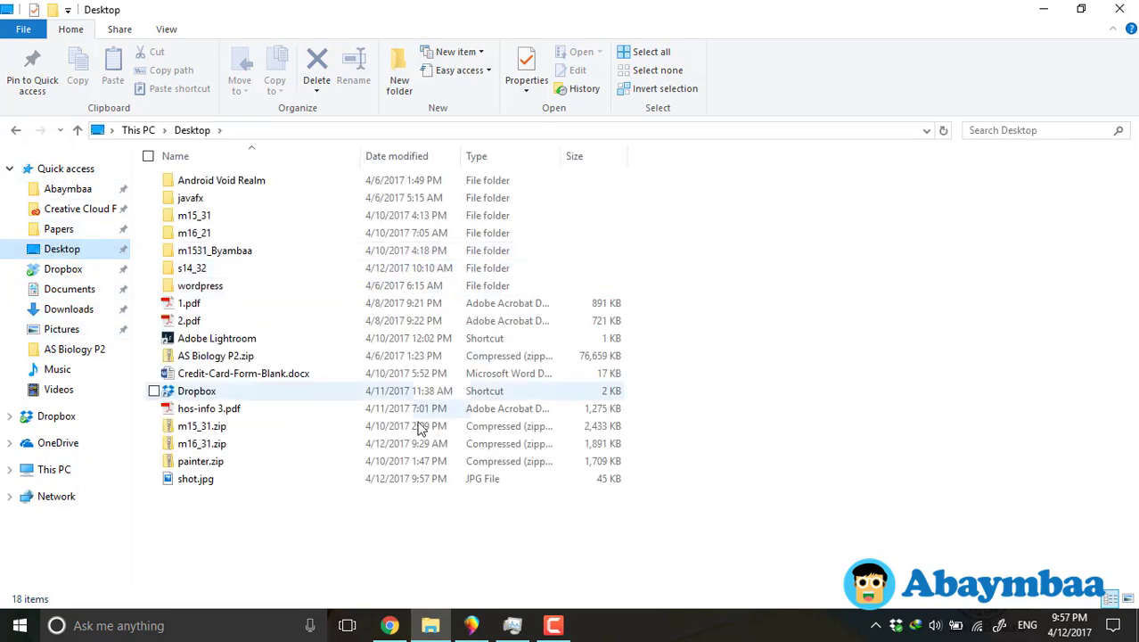
left_click(220, 480)
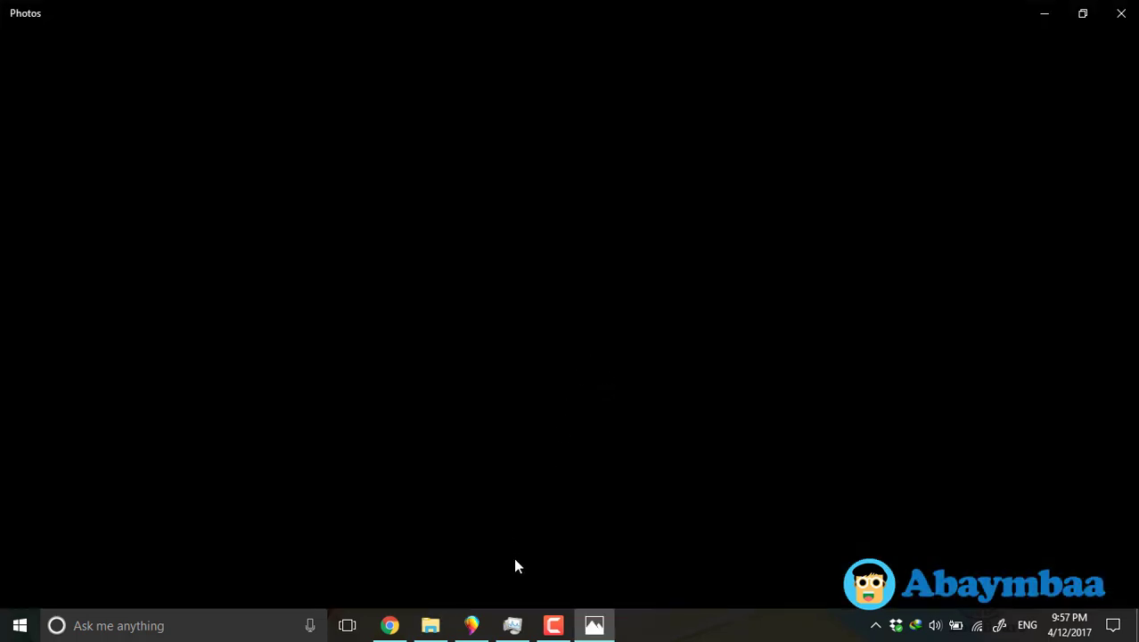
left_click(553, 625)
left_click(554, 626)
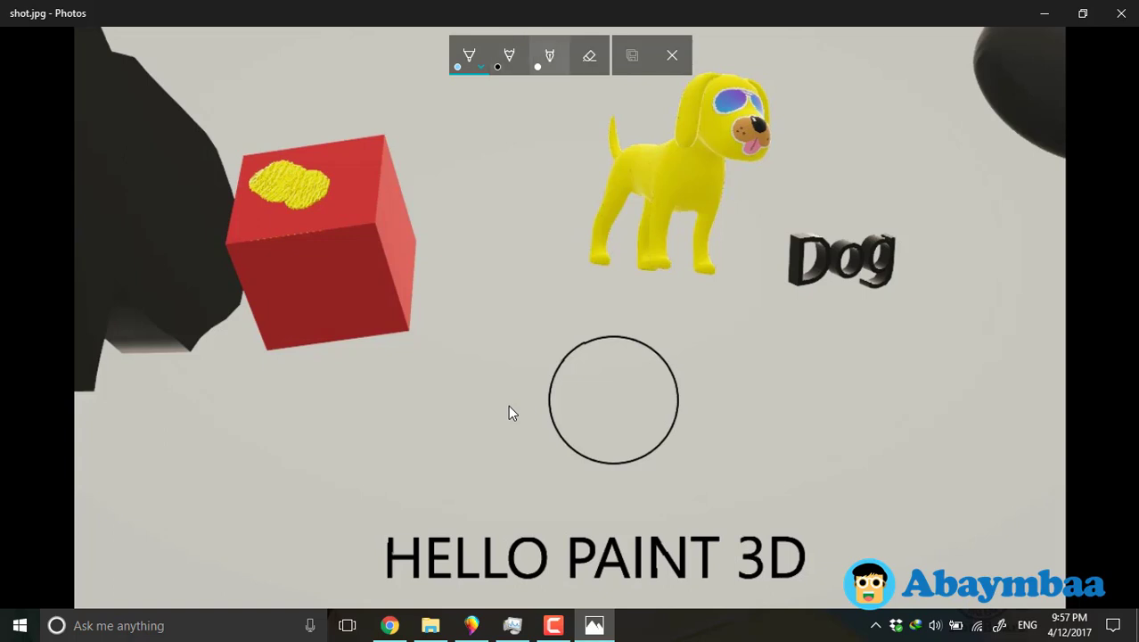
Handwrite "Edited on Photos" with an underline in blue pen on the picture, below the "Dog" text.
left_click(469, 56)
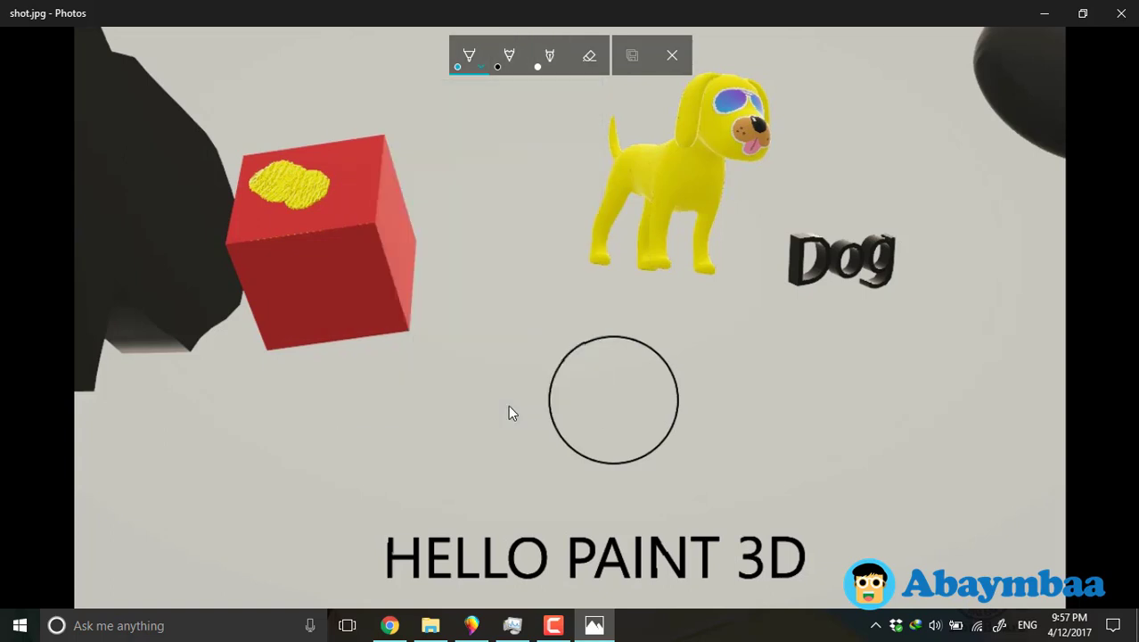
left_click_drag(745, 348, 748, 392)
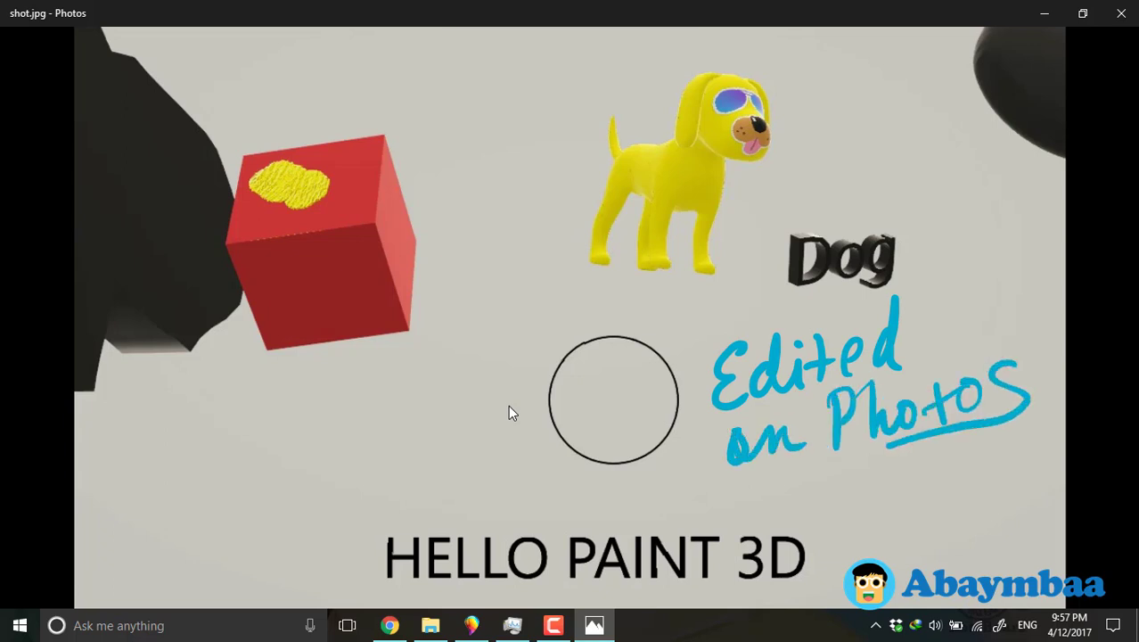
mouse_move(513, 625)
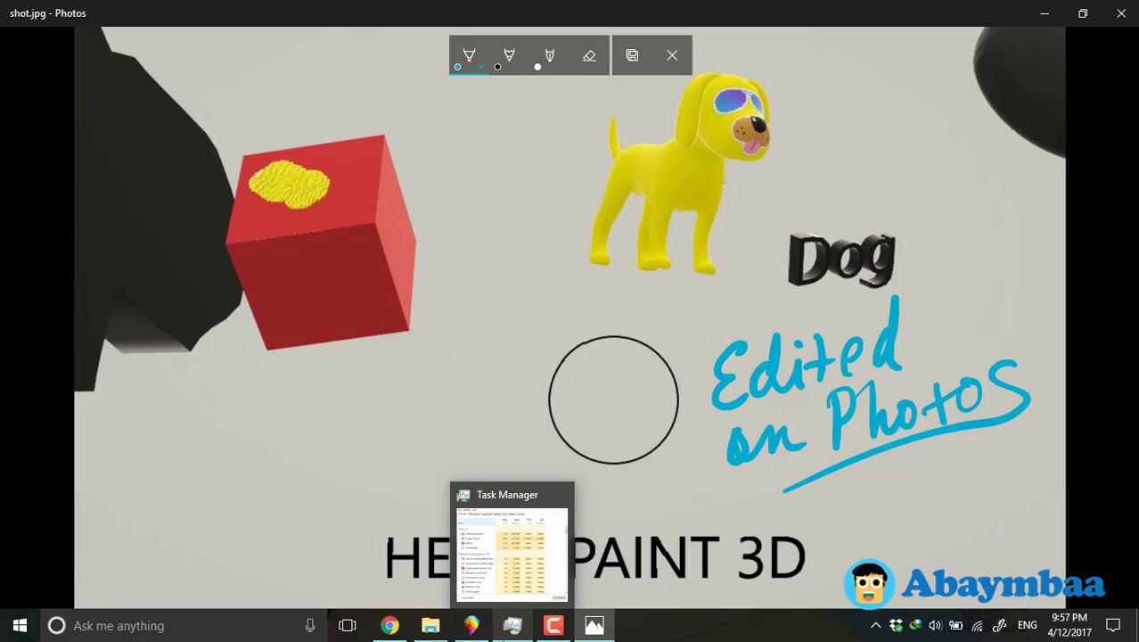